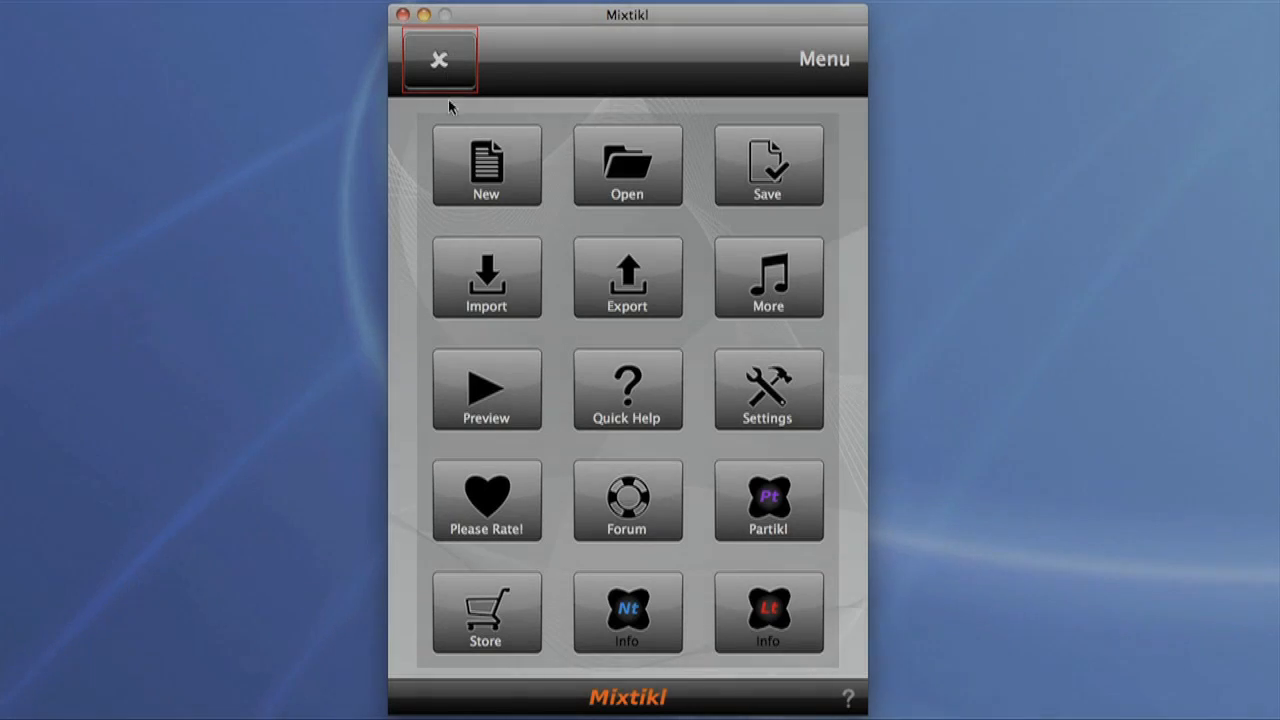
Step: Create an empty mix and load the ambient content from the Noatikl Seed pak into the first track's first cell
click(485, 158)
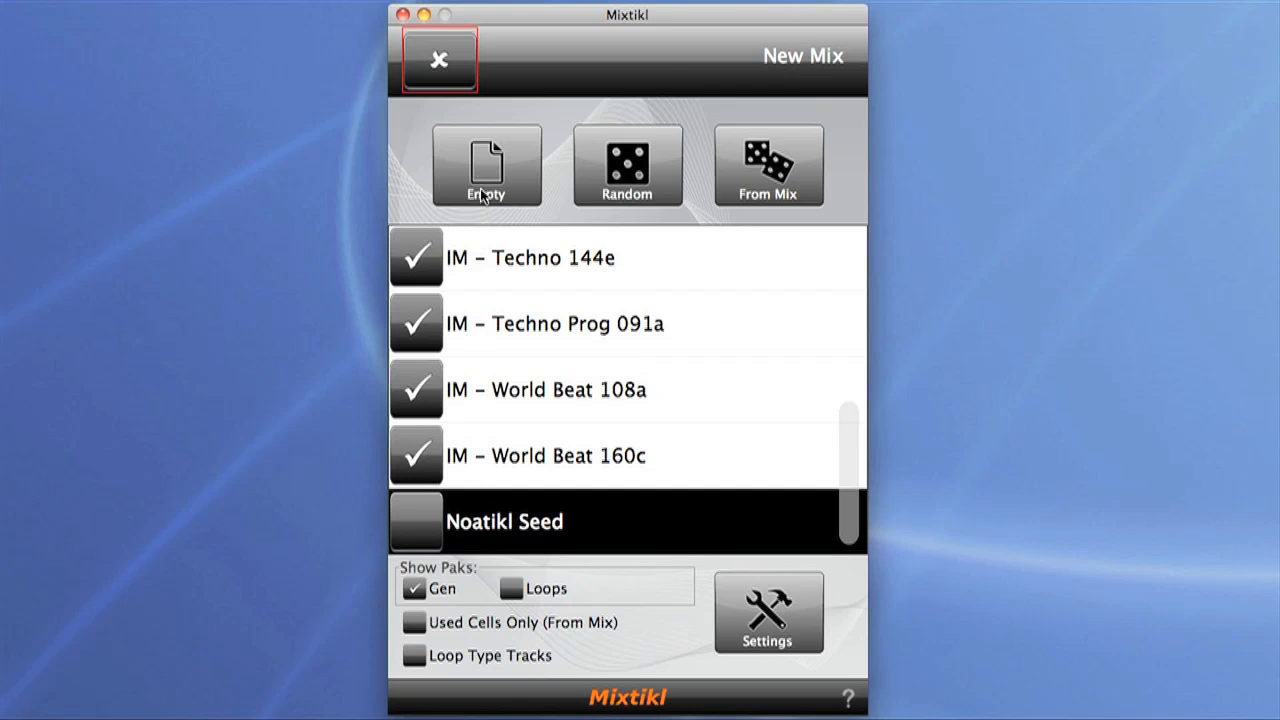
click(481, 195)
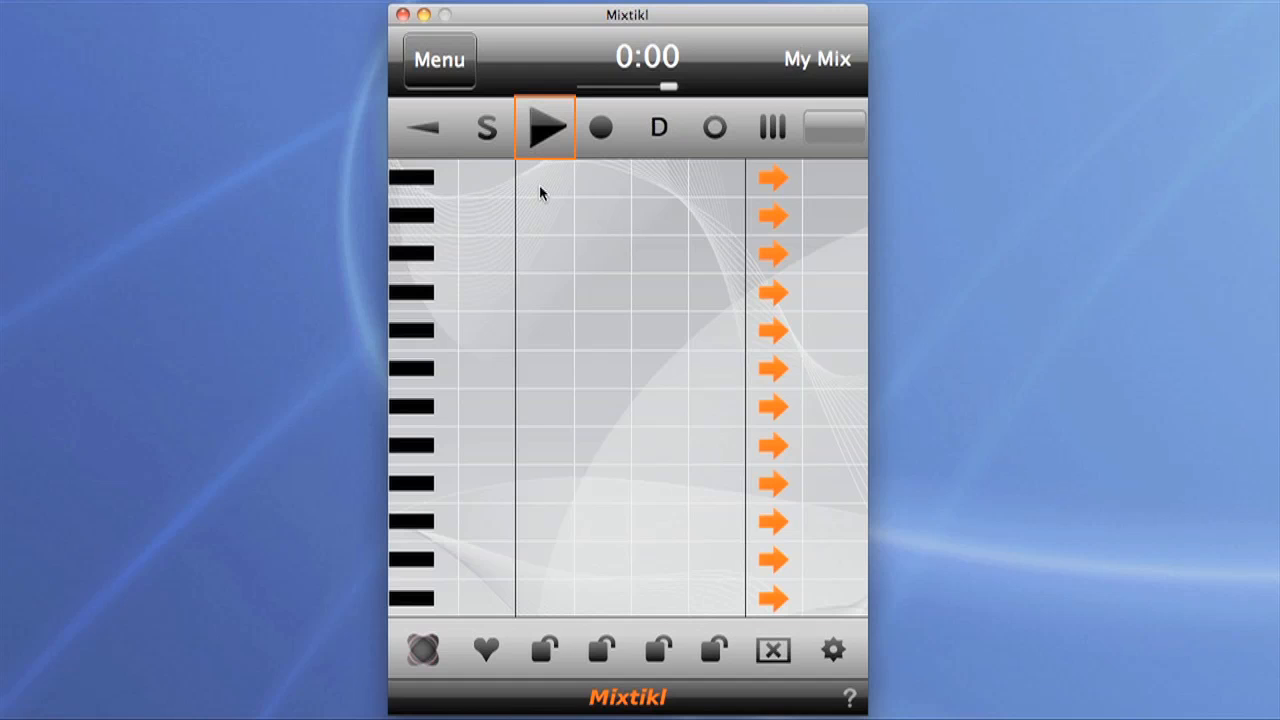
click(539, 186)
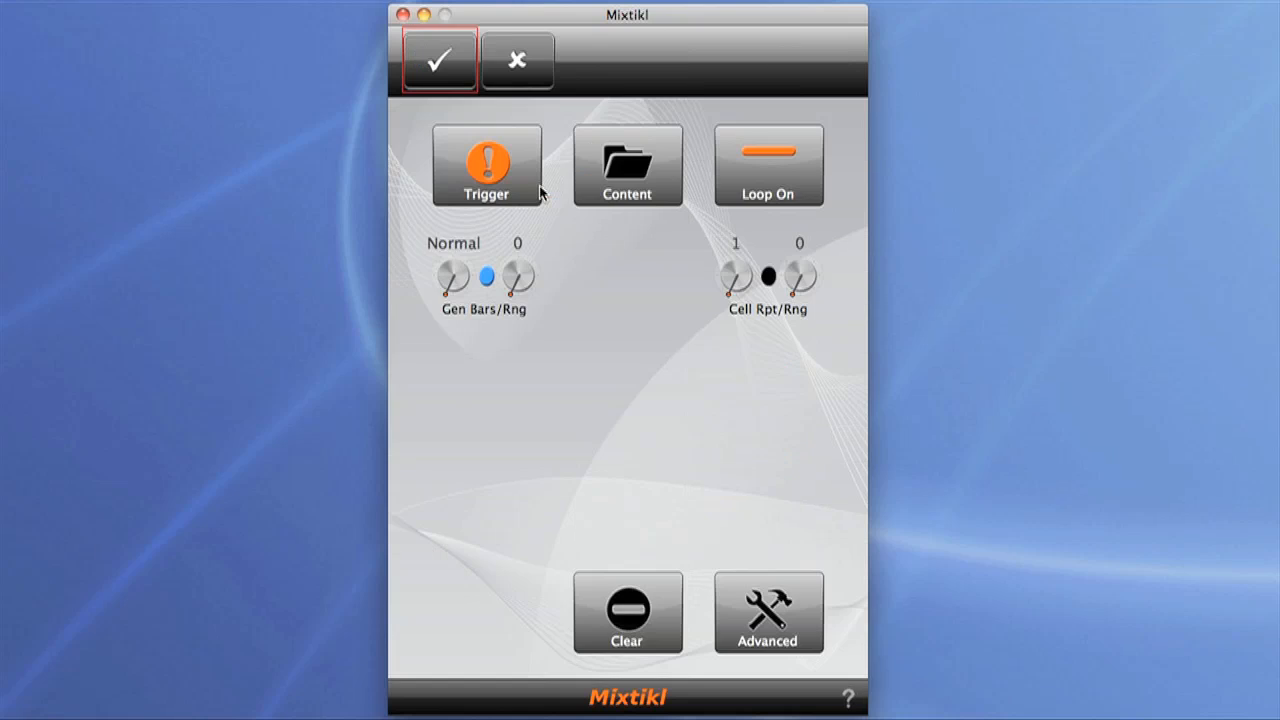
click(648, 168)
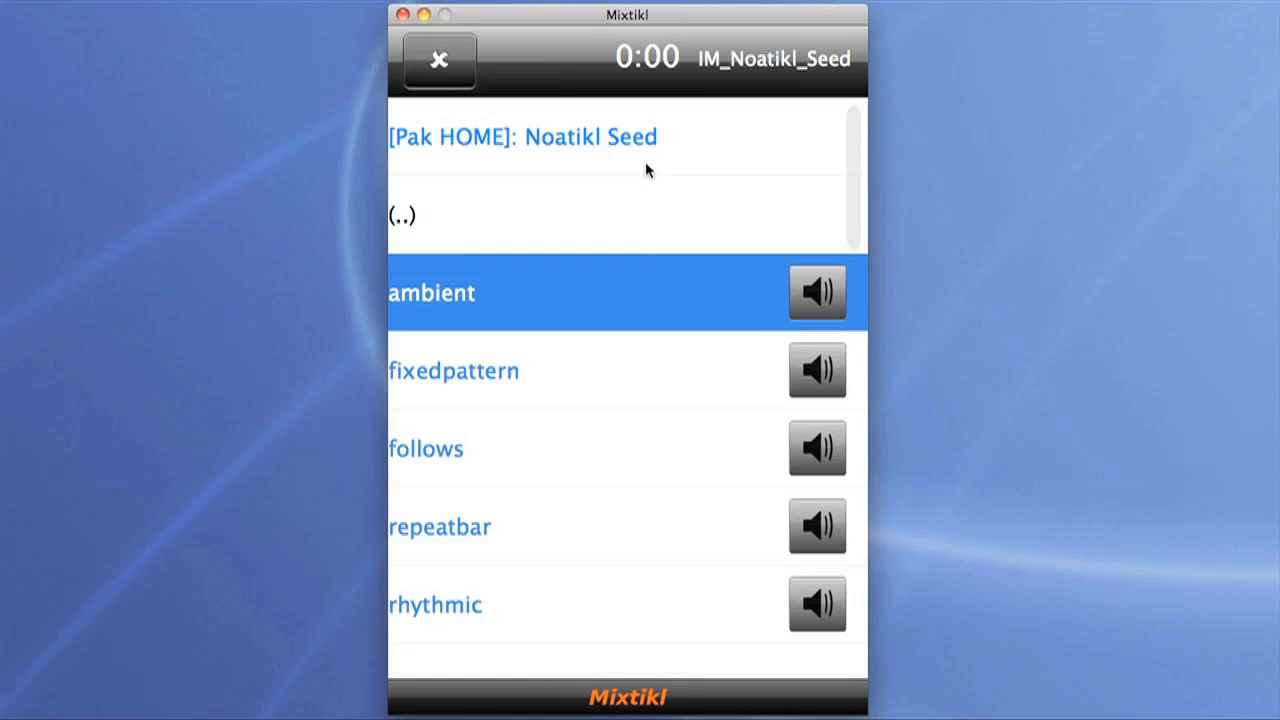
click(441, 296)
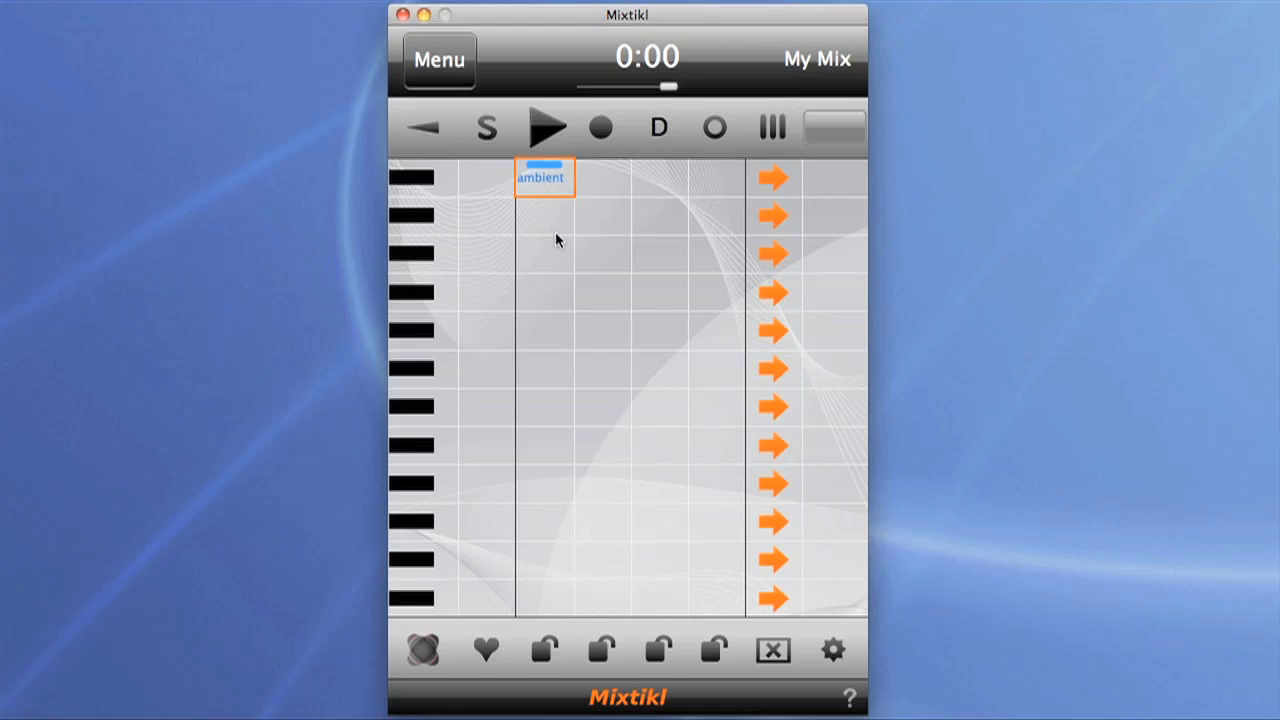
Step: Set the ambient cell's Phrase Gaps Range parameter to 0 and accept the change
click(546, 182)
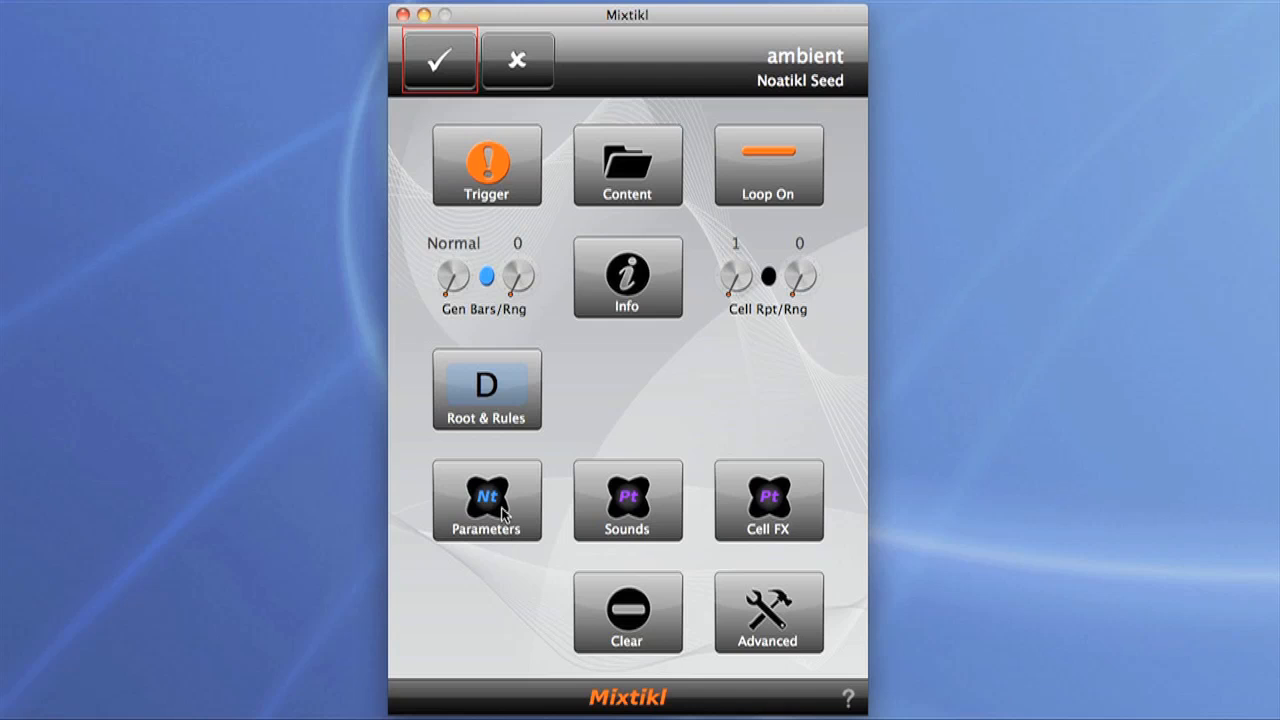
click(502, 515)
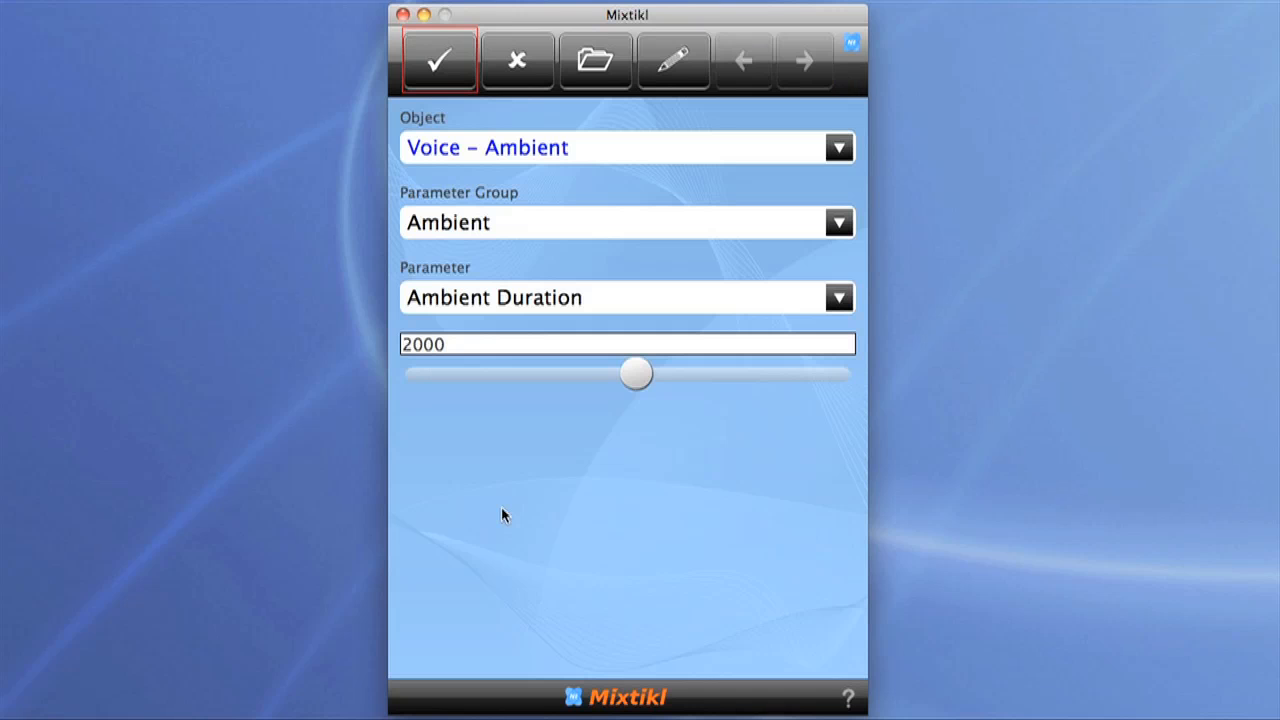
click(838, 299)
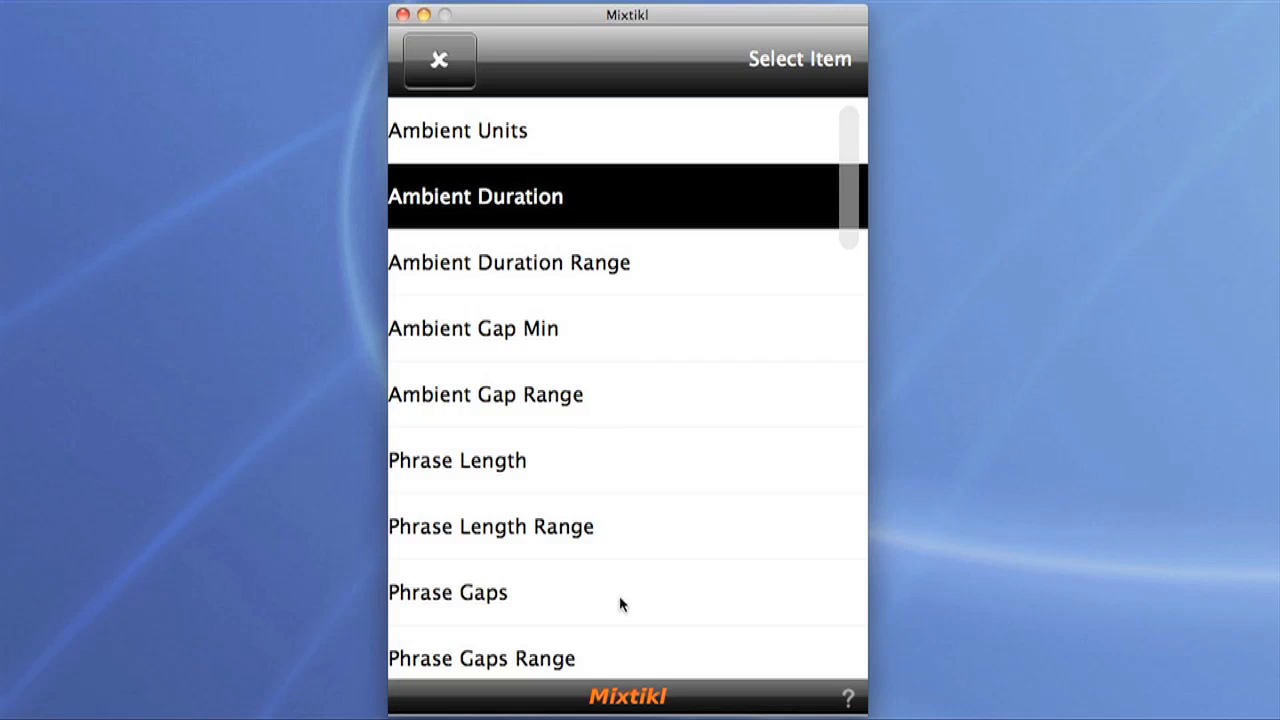
click(625, 669)
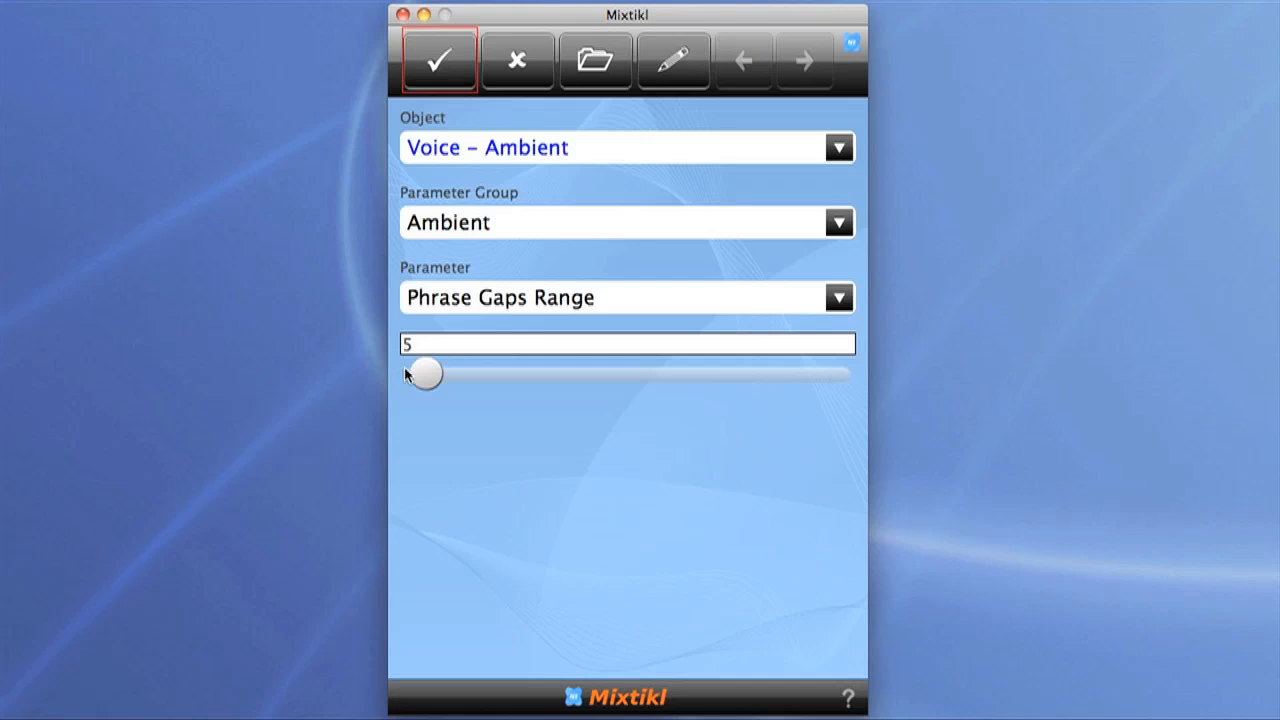
drag(424, 373, 348, 376)
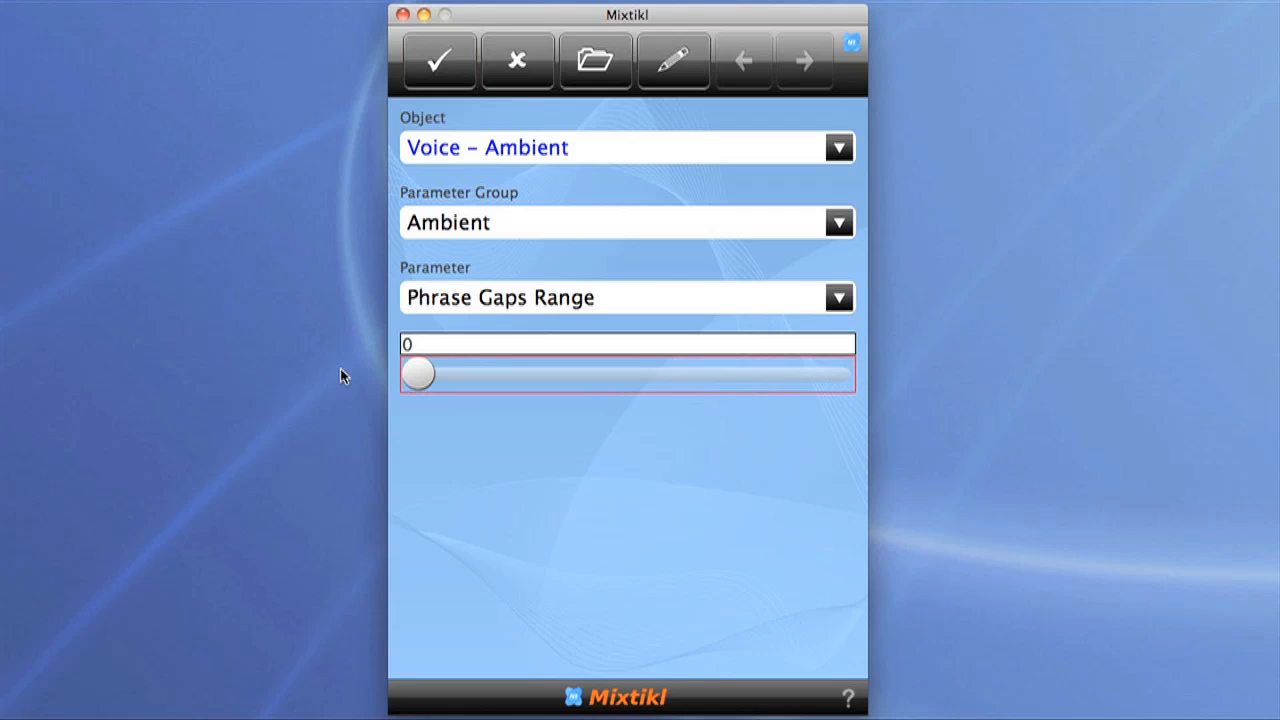
click(437, 66)
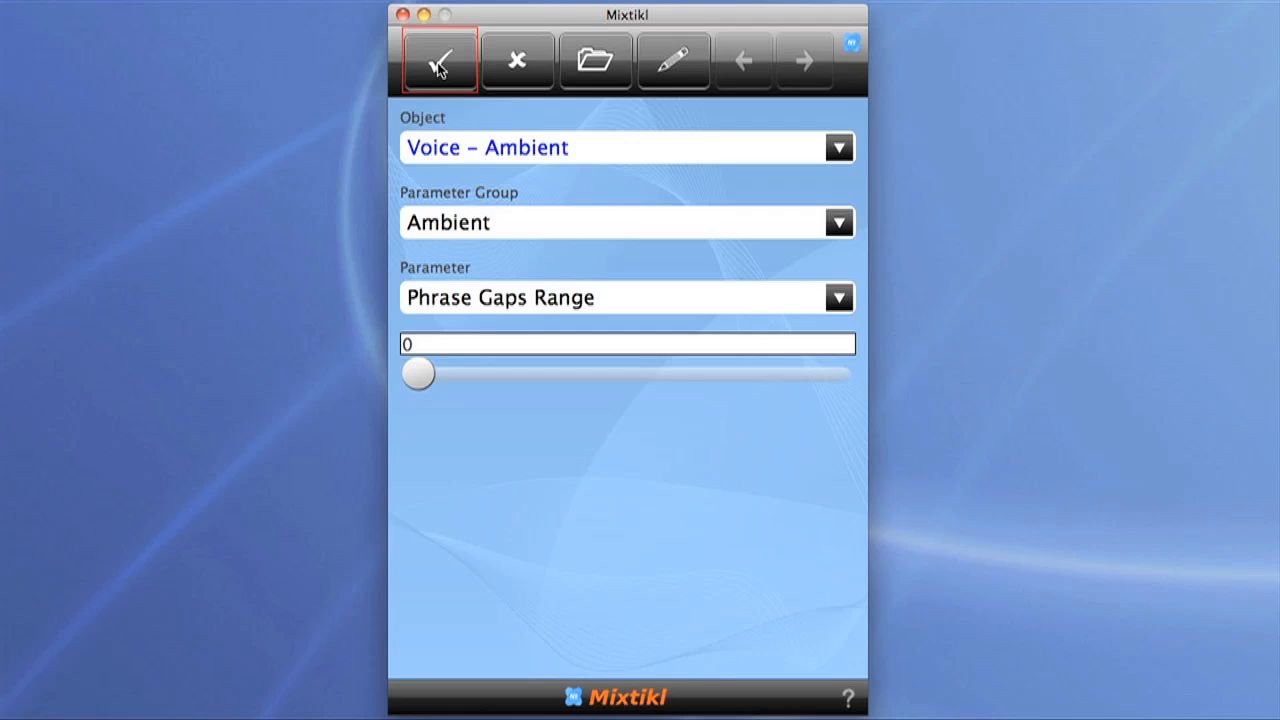
click(437, 66)
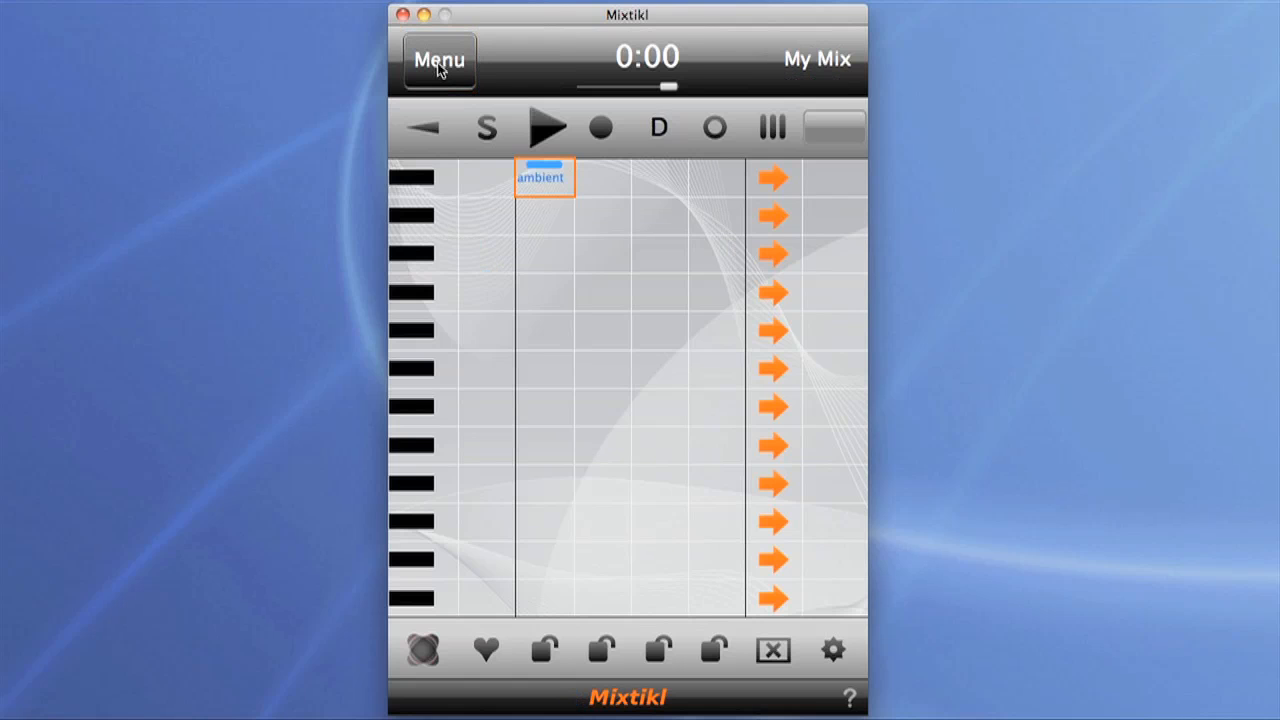
Step: Start playing the mix and set the polyphony of MIDI channel 1 in the ambient cell's sounds to 2
click(540, 136)
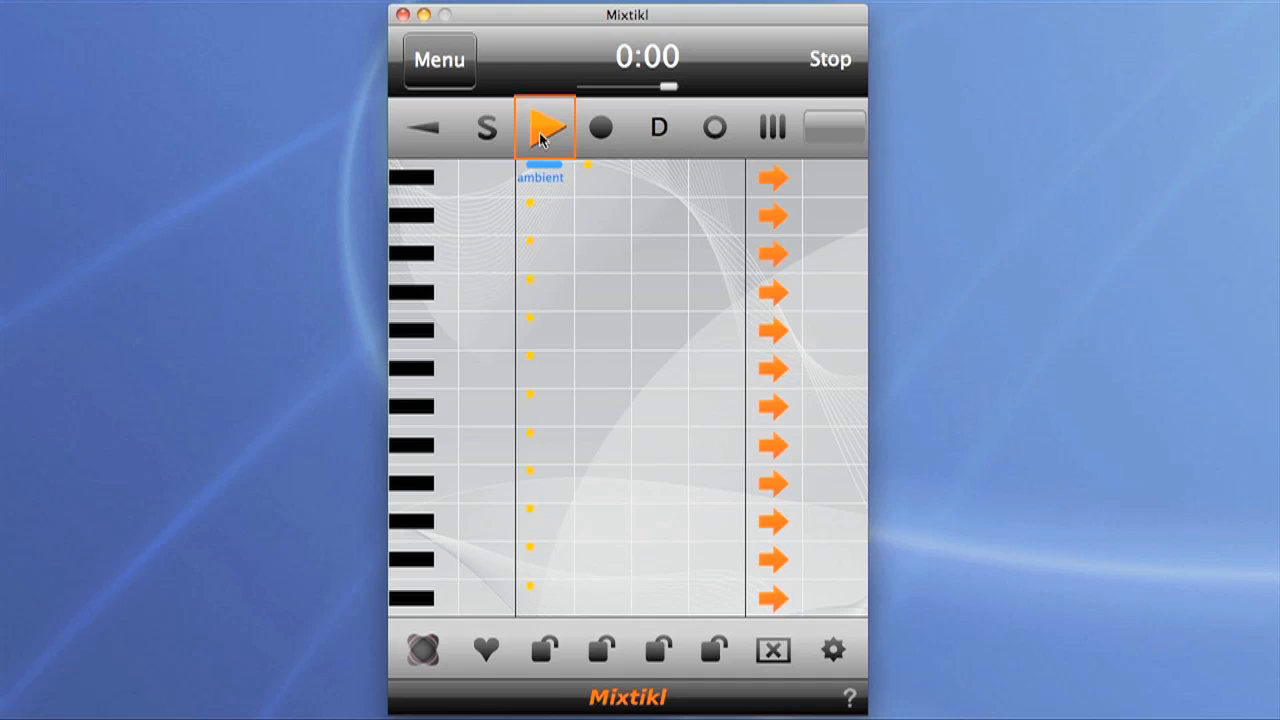
click(541, 170)
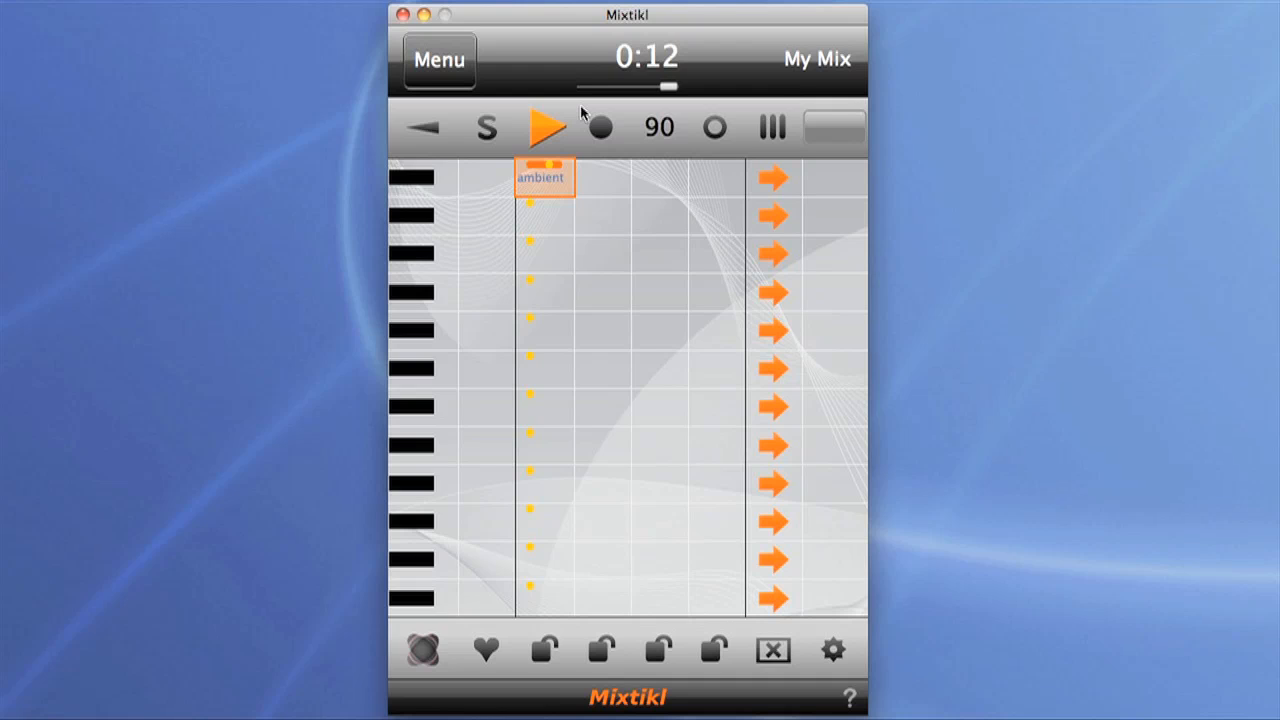
click(551, 170)
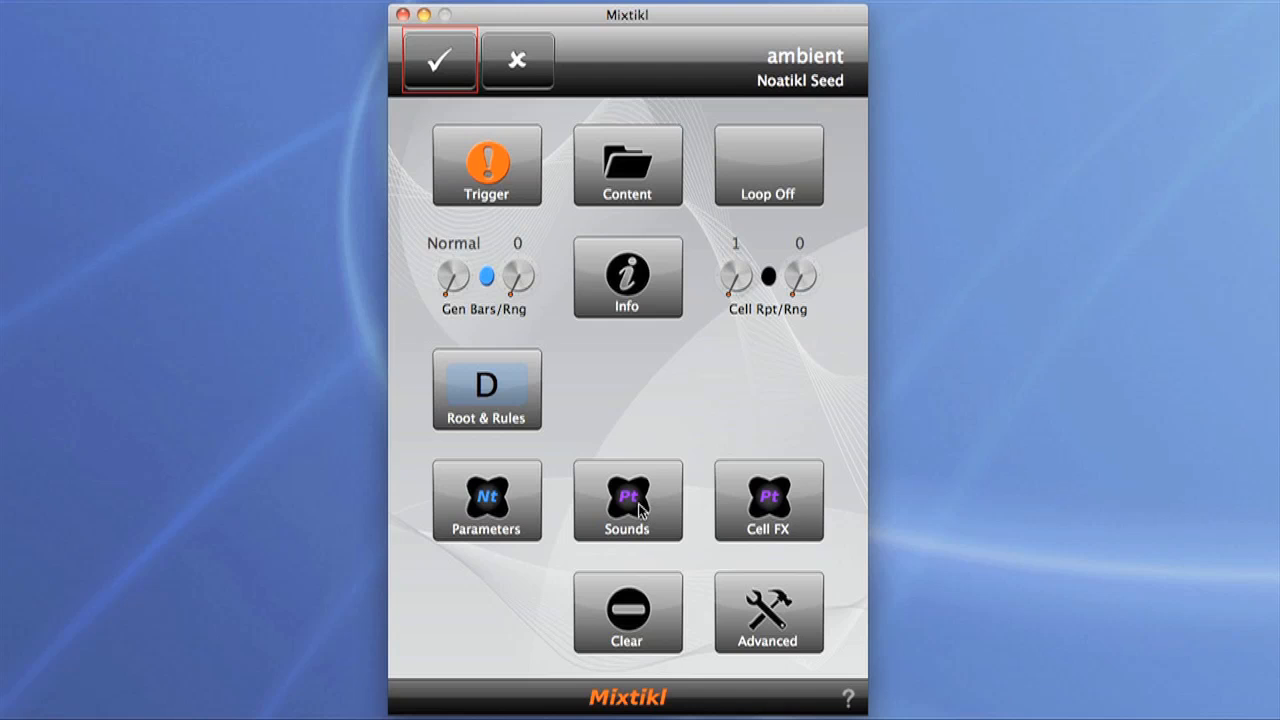
click(640, 508)
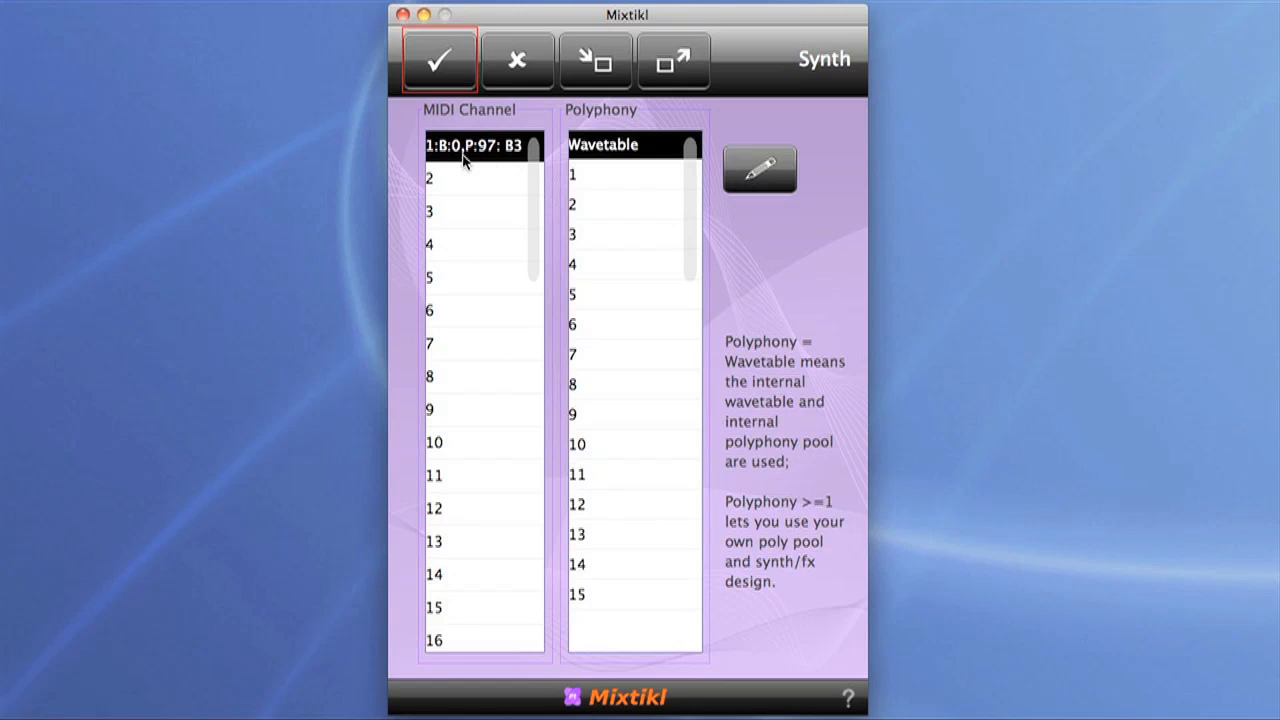
click(606, 206)
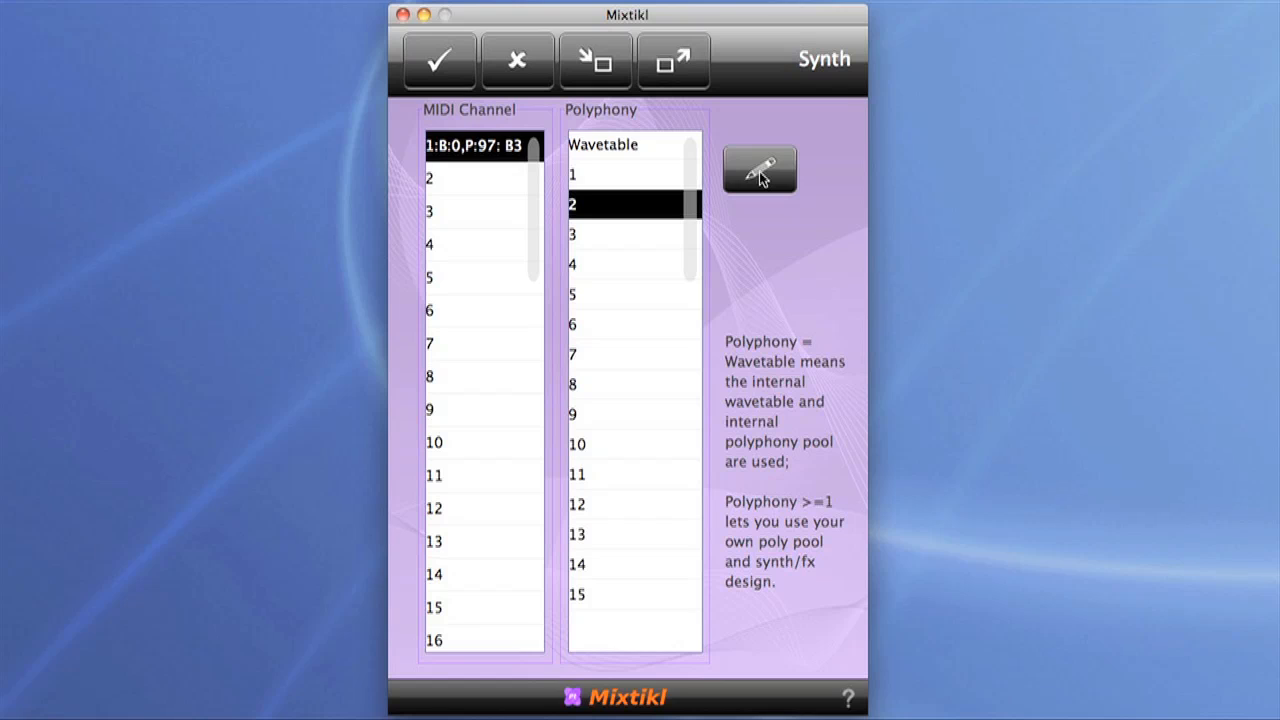
Step: Replace the Wavetable unit in the channel's synth network with two Tone: Osc units
click(760, 172)
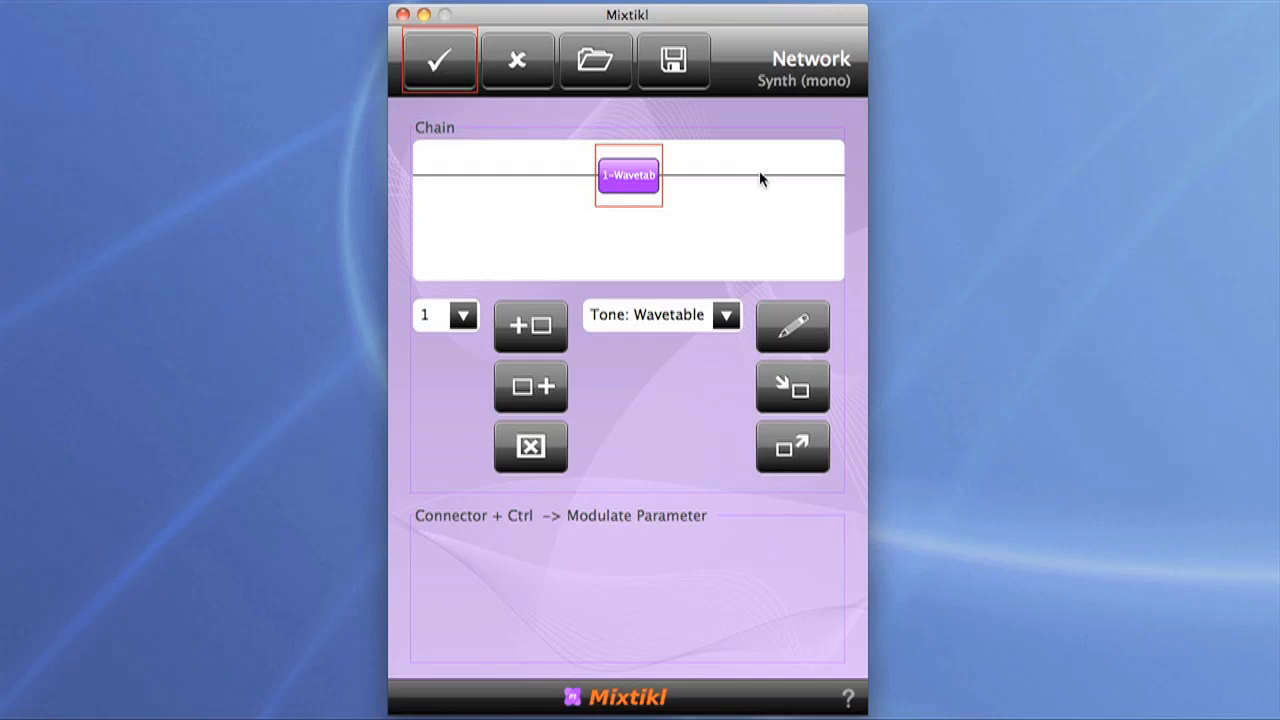
click(726, 317)
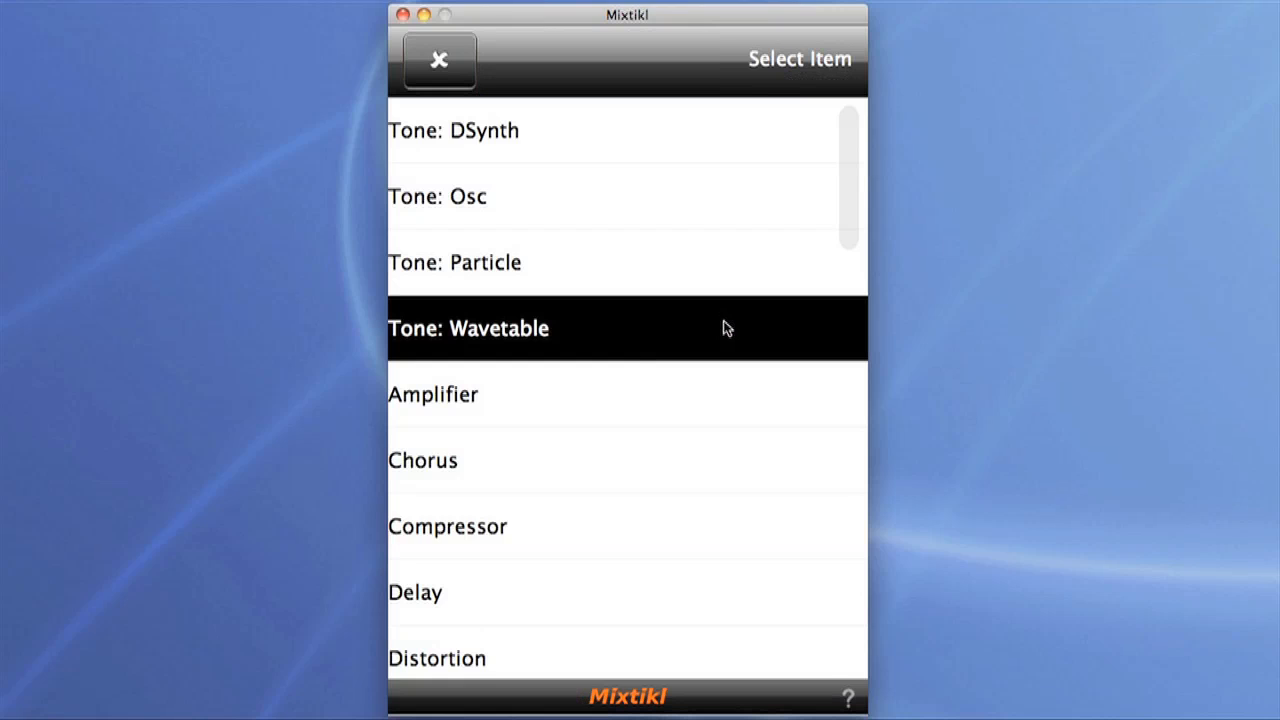
click(530, 203)
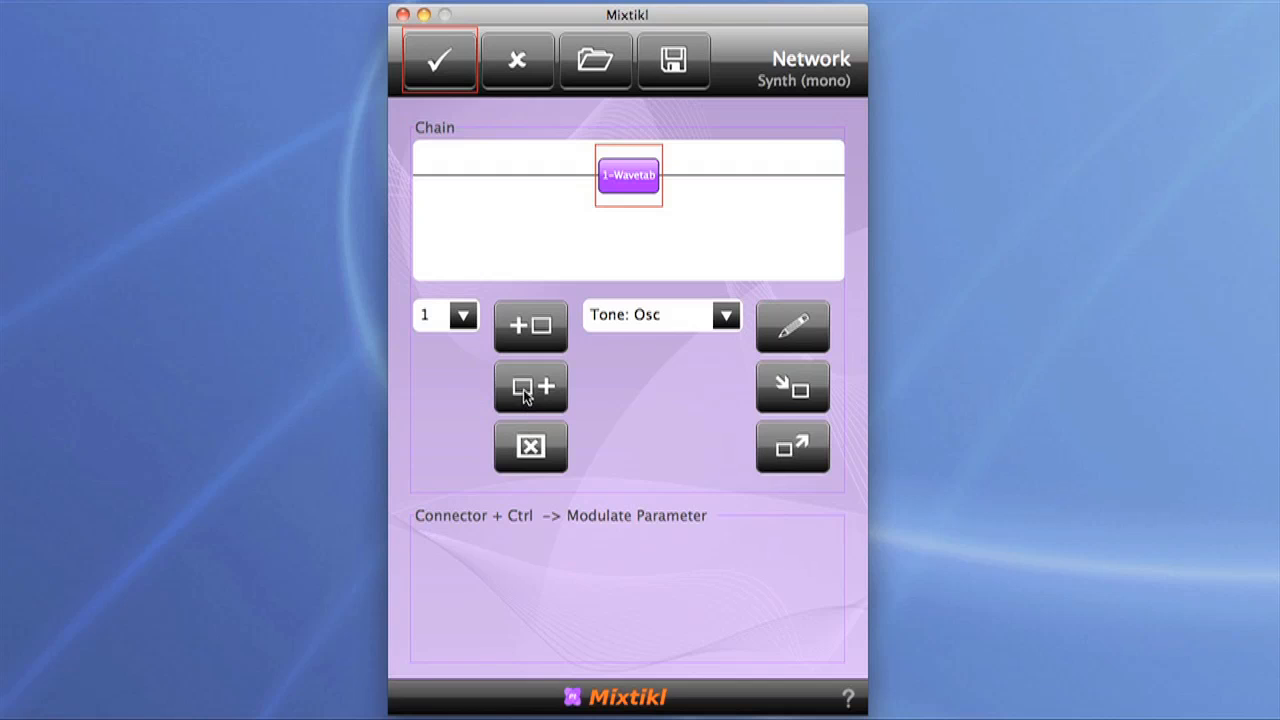
click(527, 396)
click(527, 396)
click(487, 185)
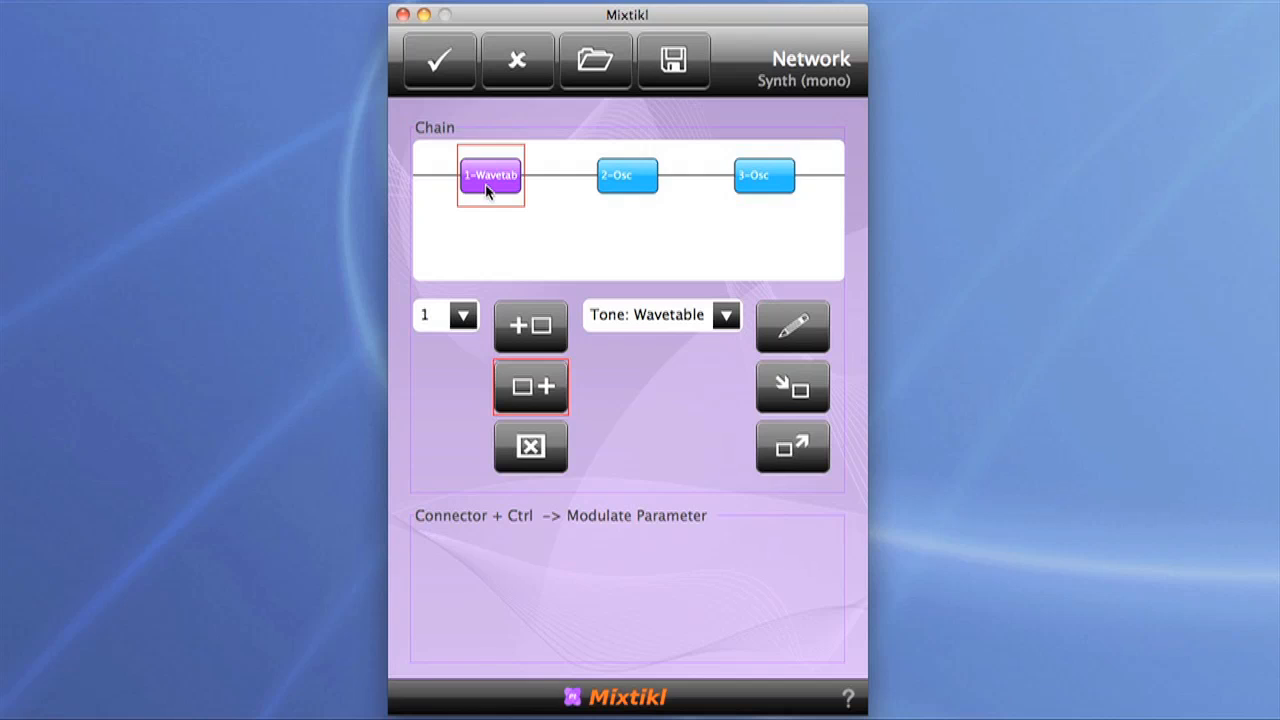
click(540, 458)
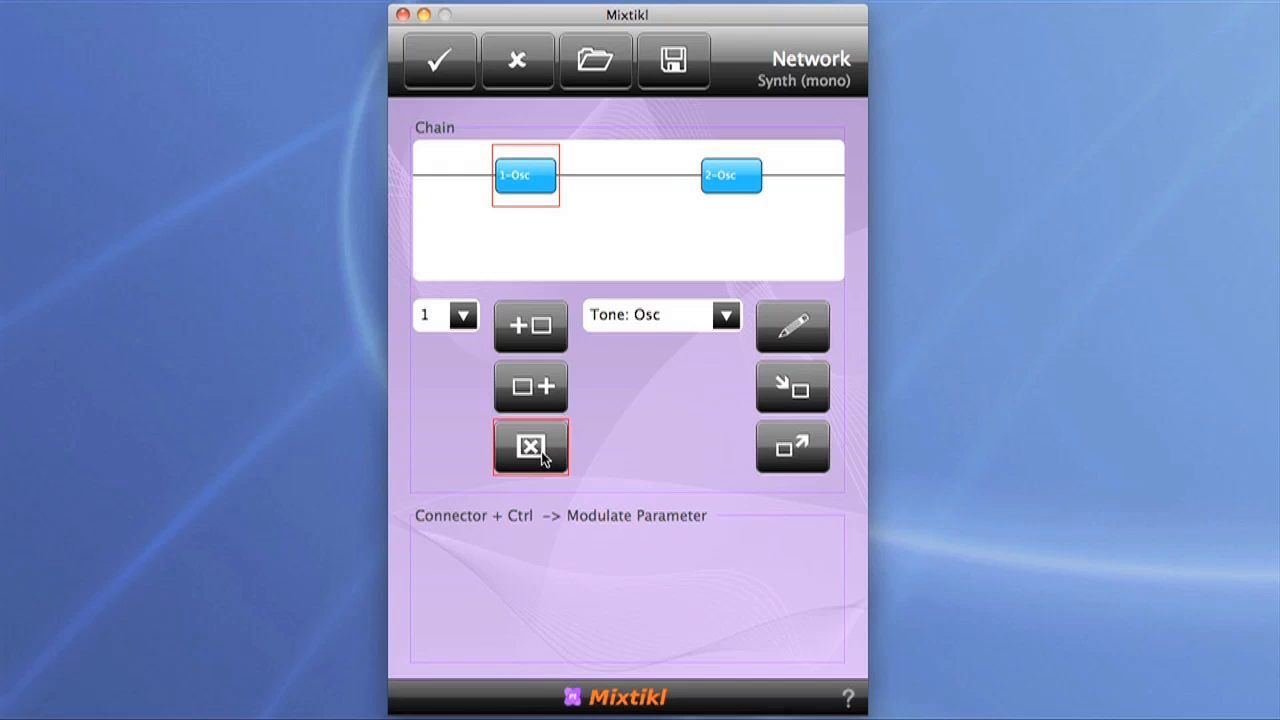
Step: Add a Junction unit after the second oscillator in the synth chain
click(744, 176)
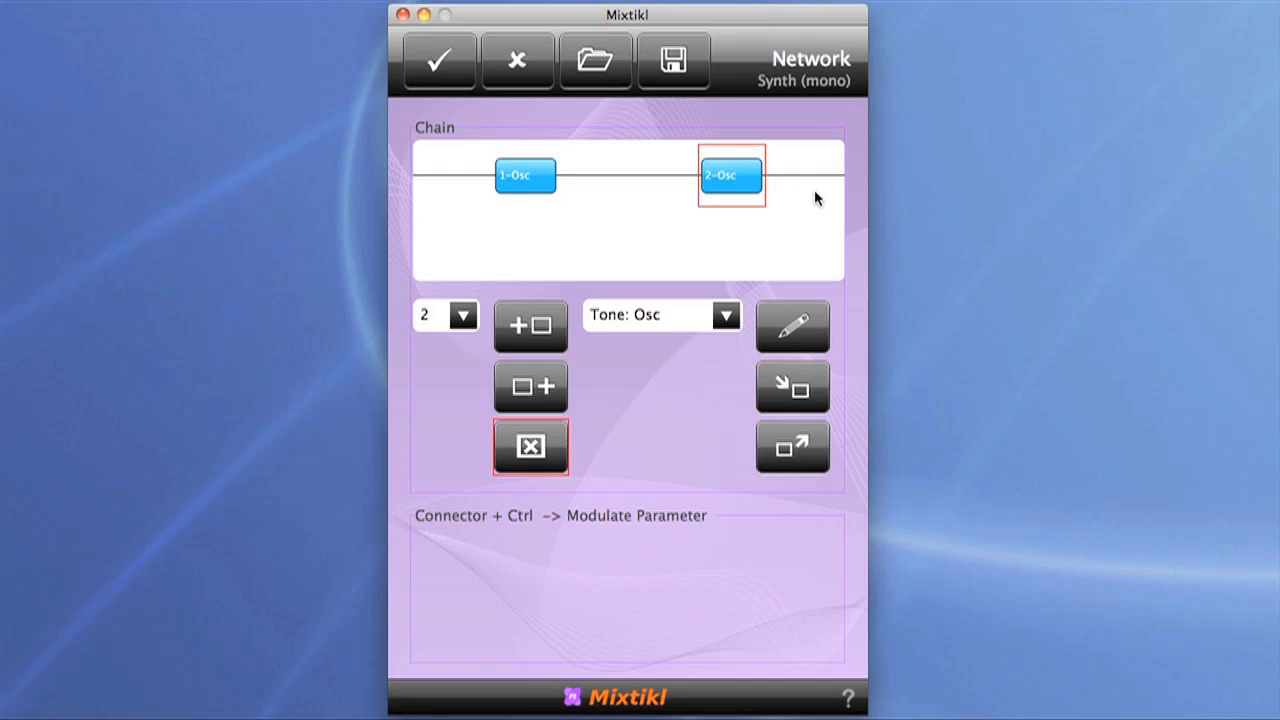
click(727, 315)
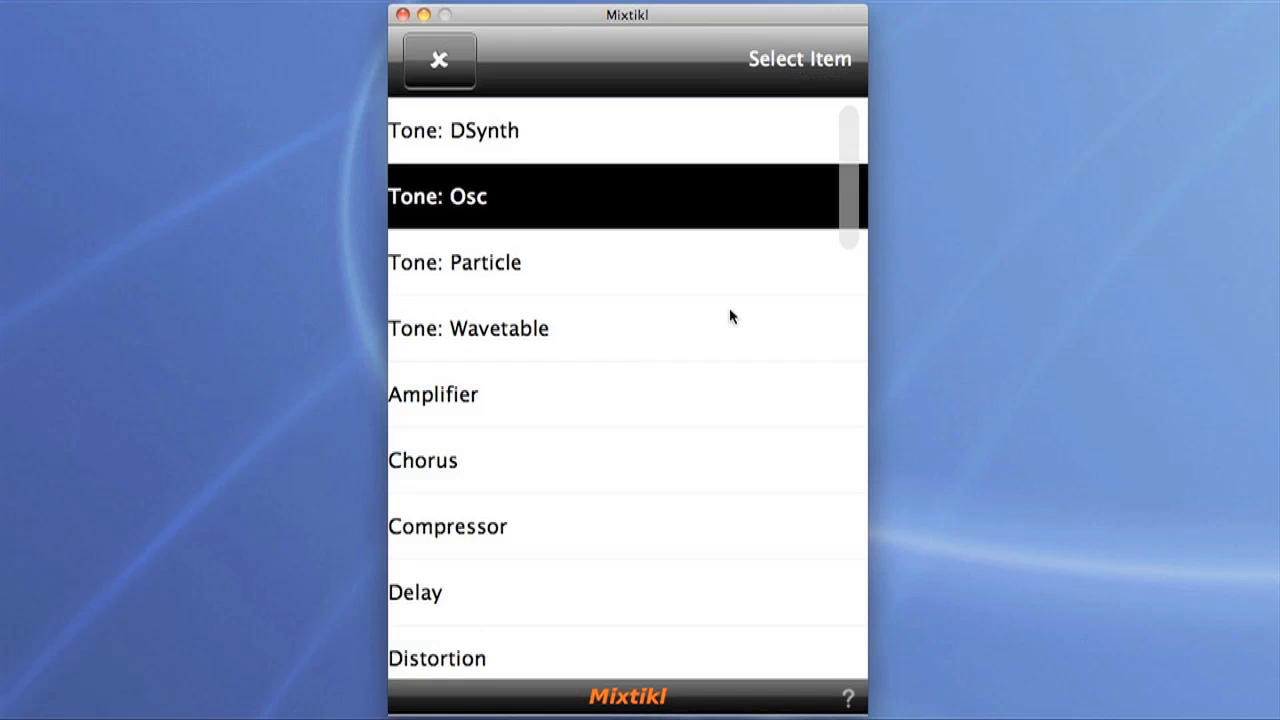
scroll(730, 317, down, 10)
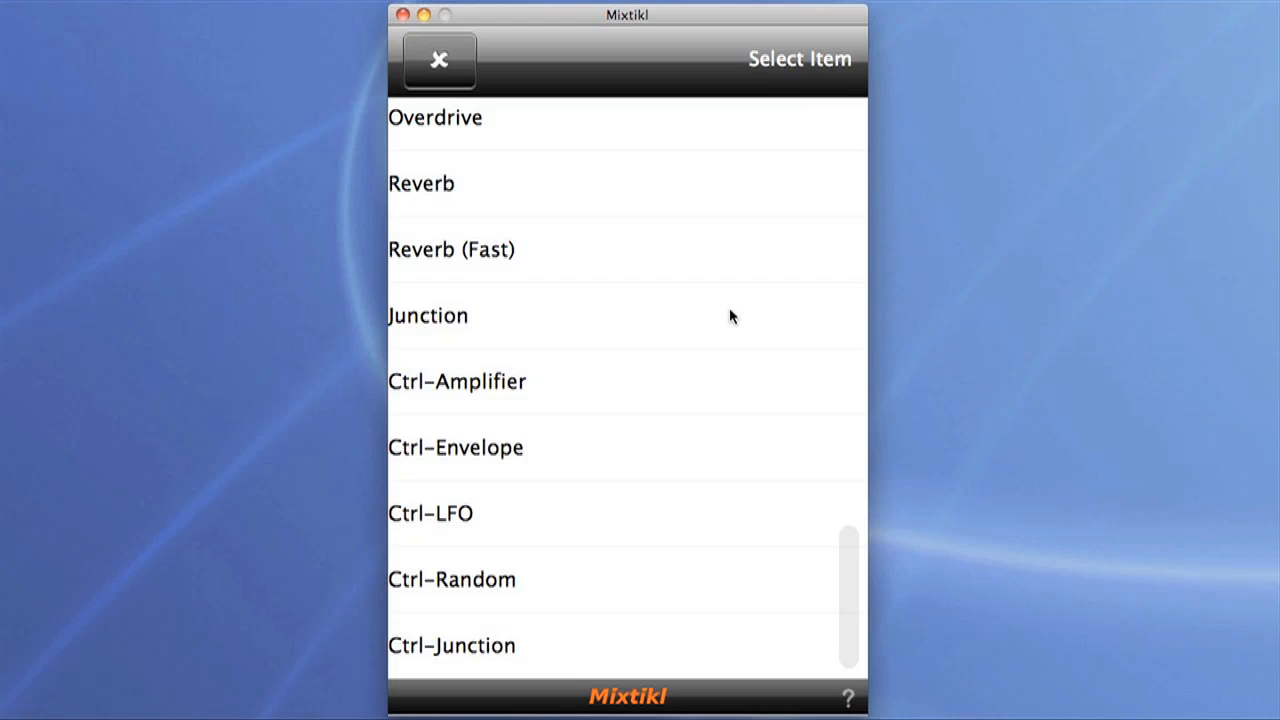
click(729, 316)
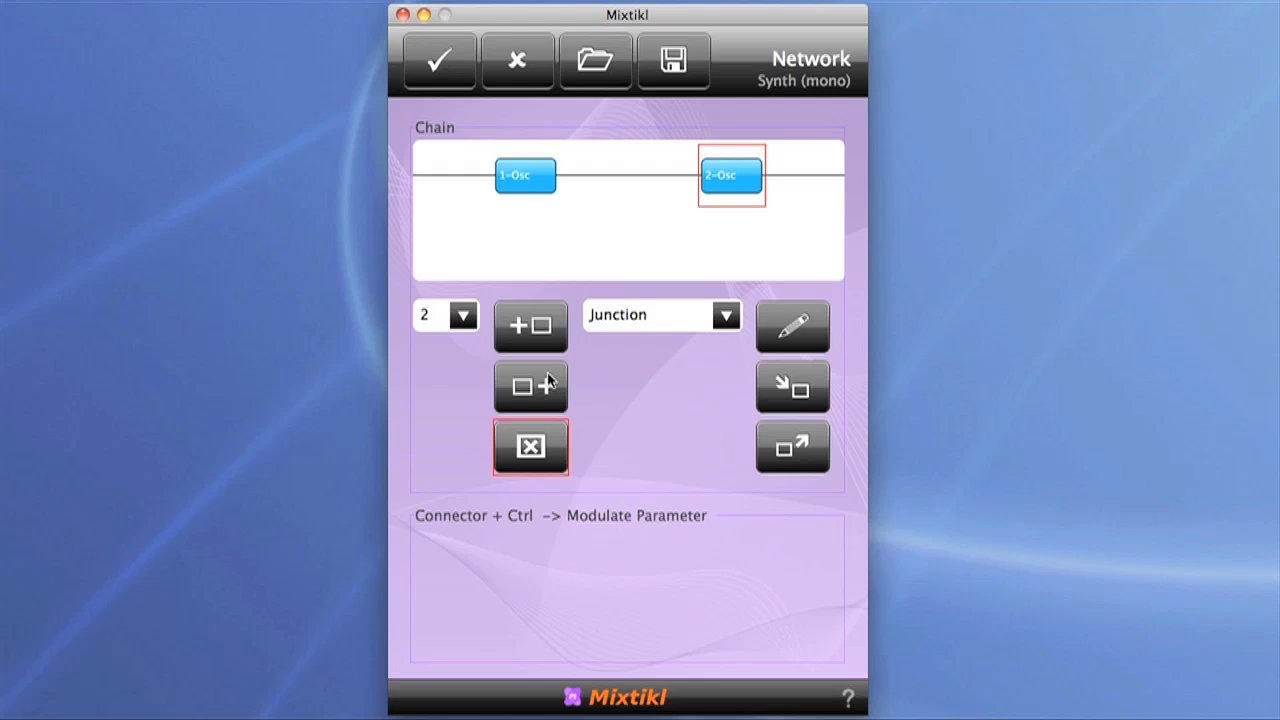
click(531, 386)
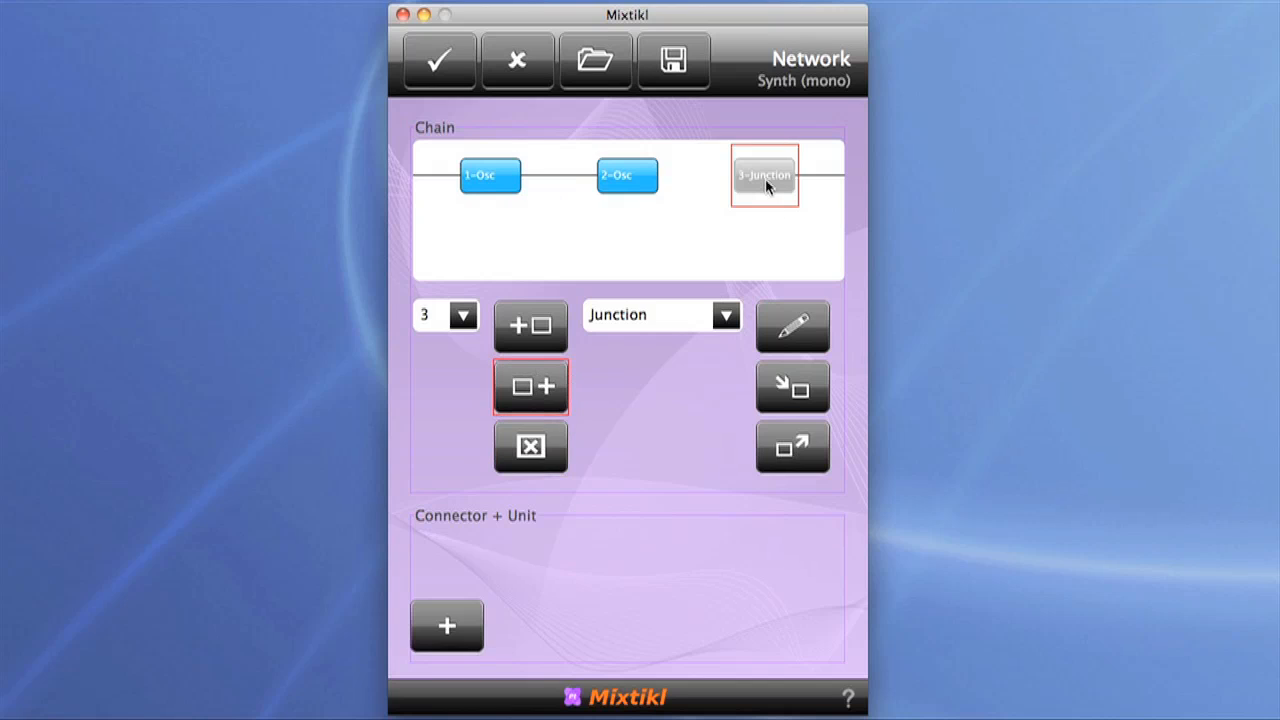
Step: Connect the first oscillator to the Junction and reduce the connector's scale to 0.496
click(446, 632)
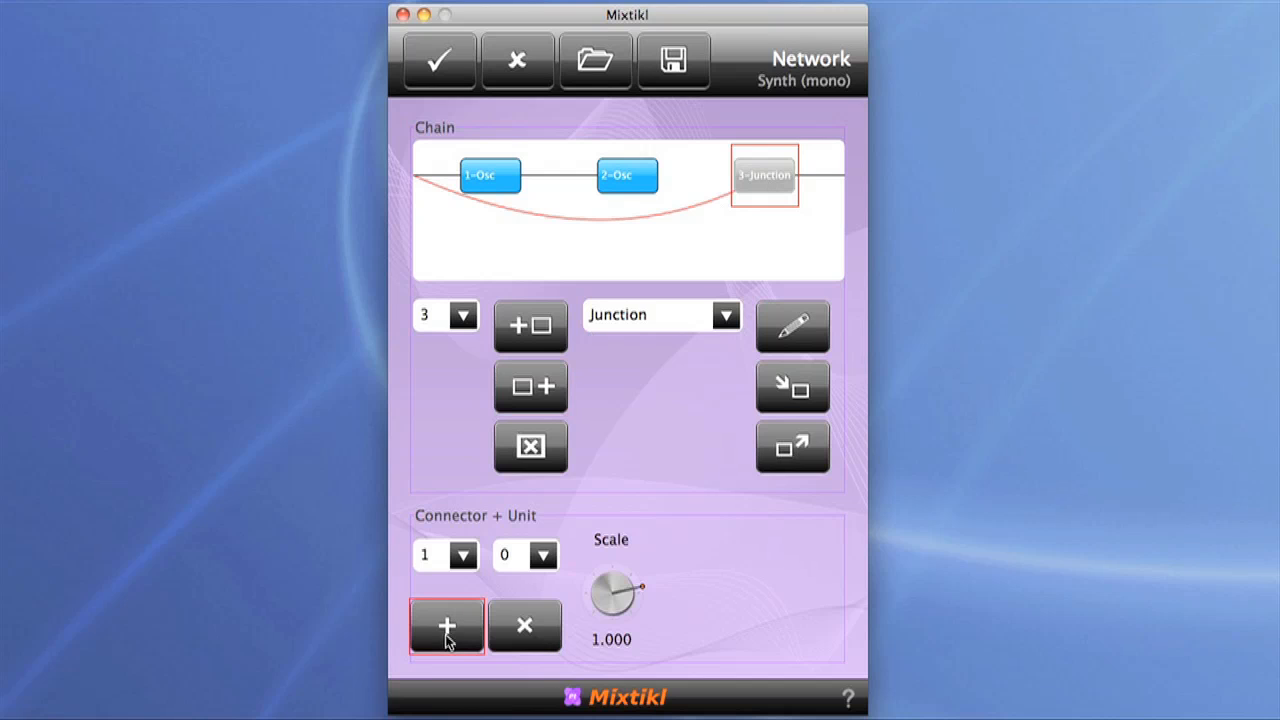
click(546, 557)
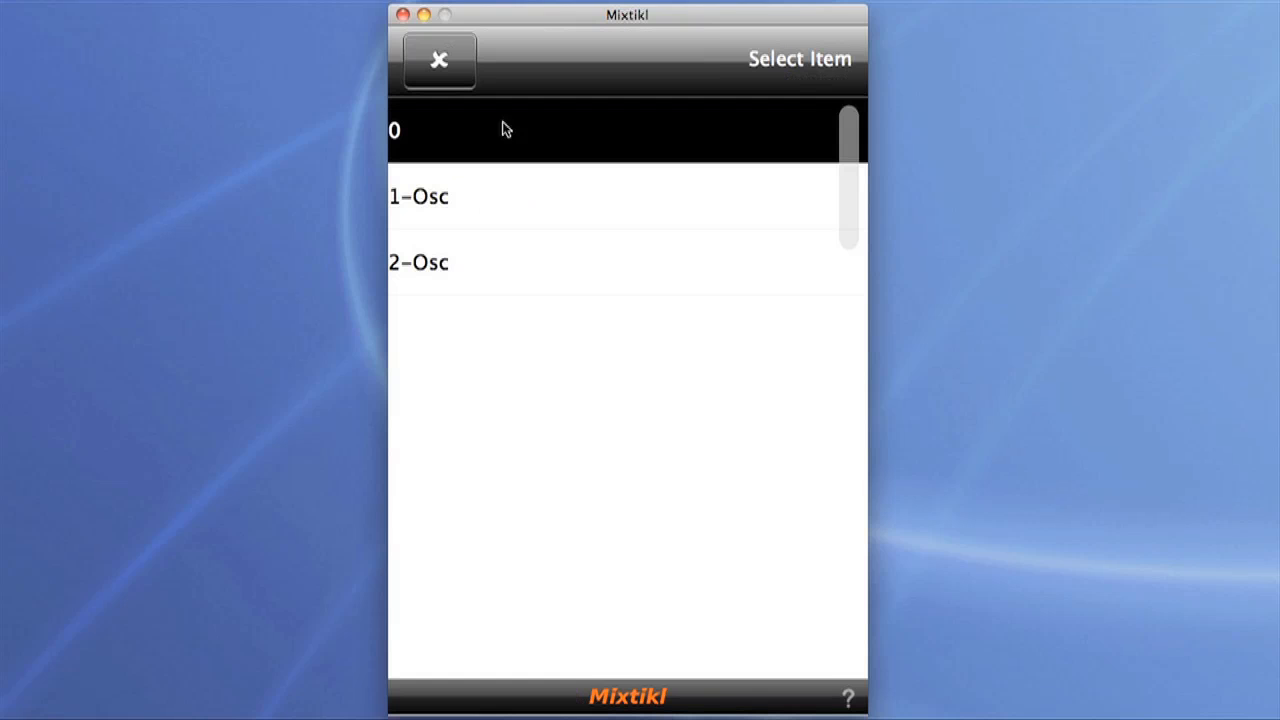
click(507, 187)
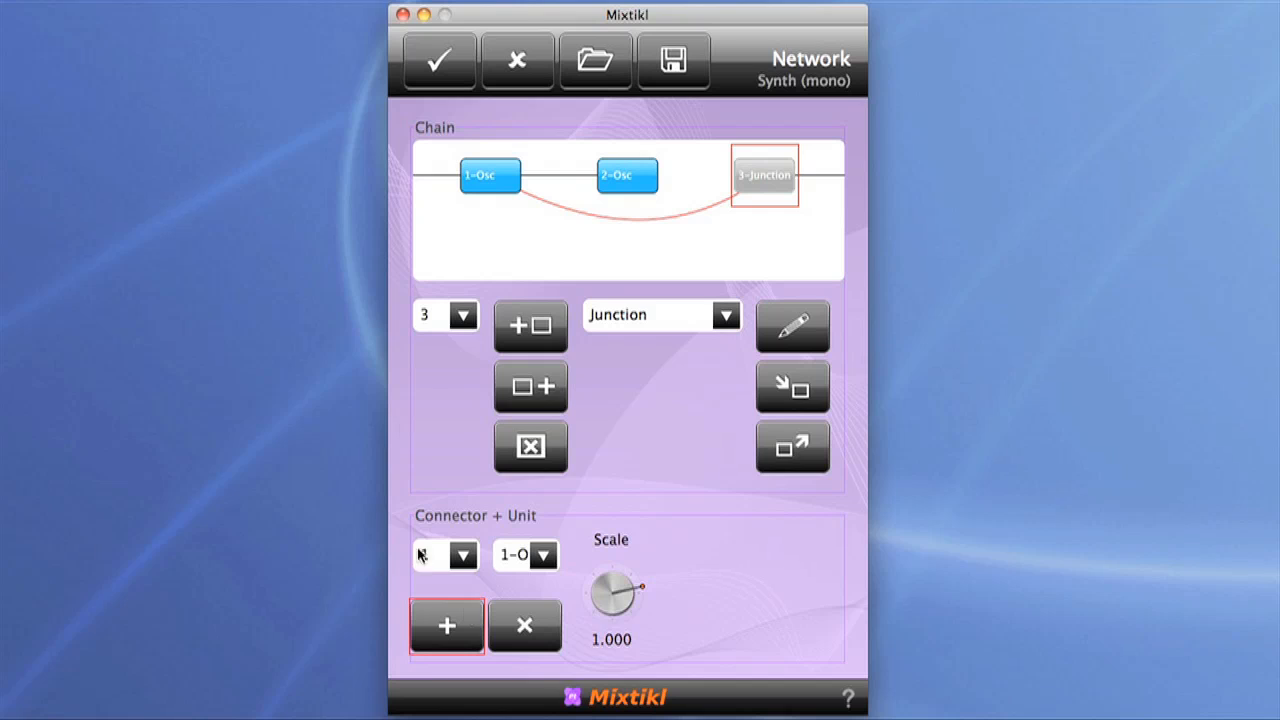
drag(609, 591, 553, 582)
Step: Add a second connector to the Junction, source it from the second oscillator and adjust its scale
click(461, 630)
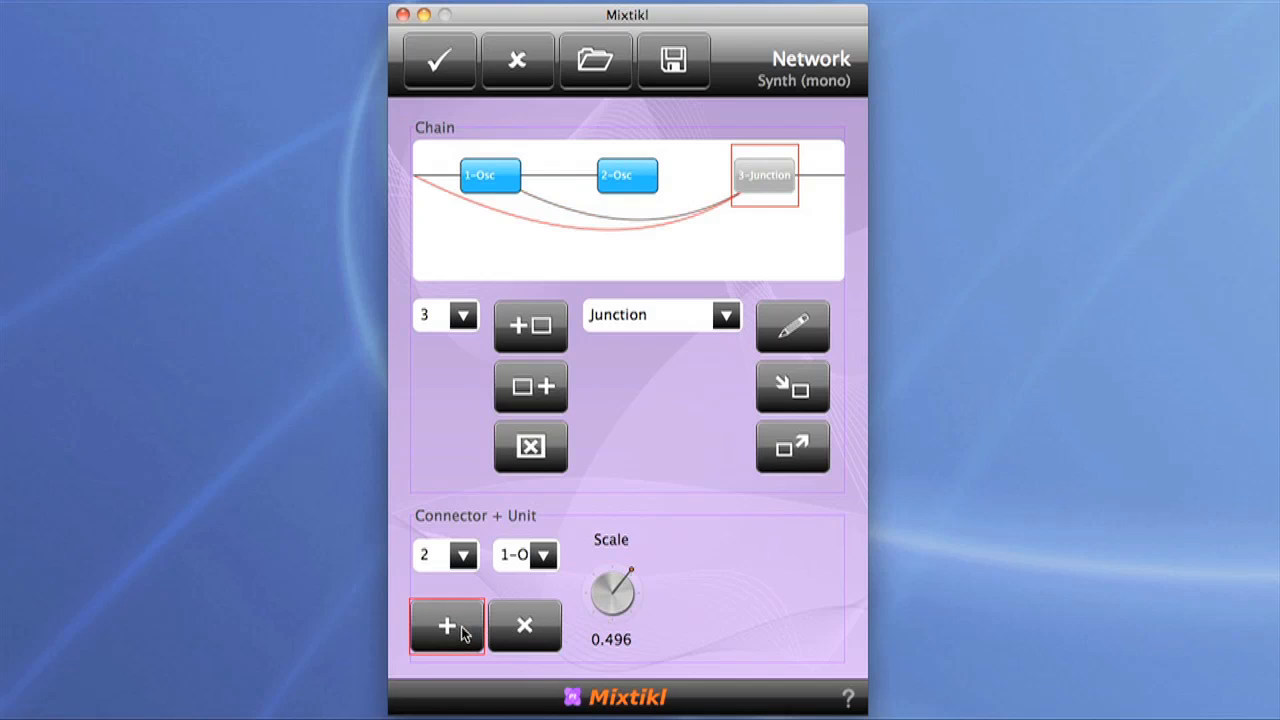
click(542, 555)
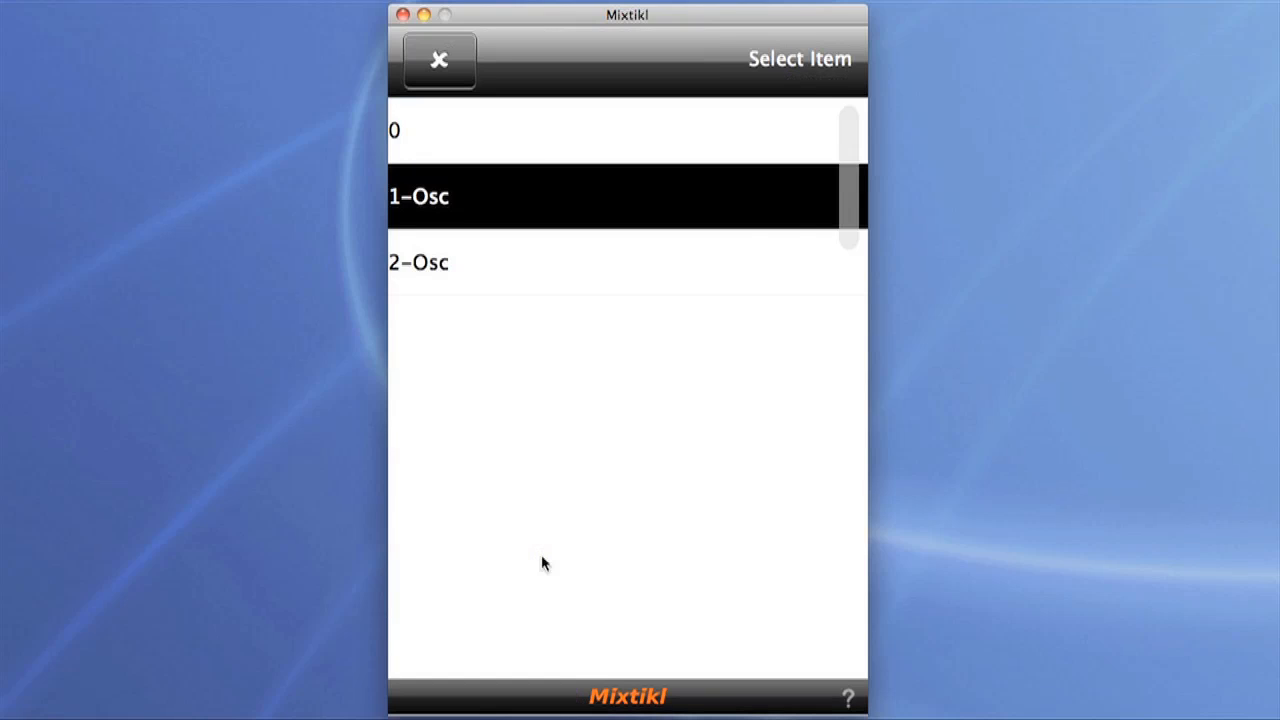
click(475, 266)
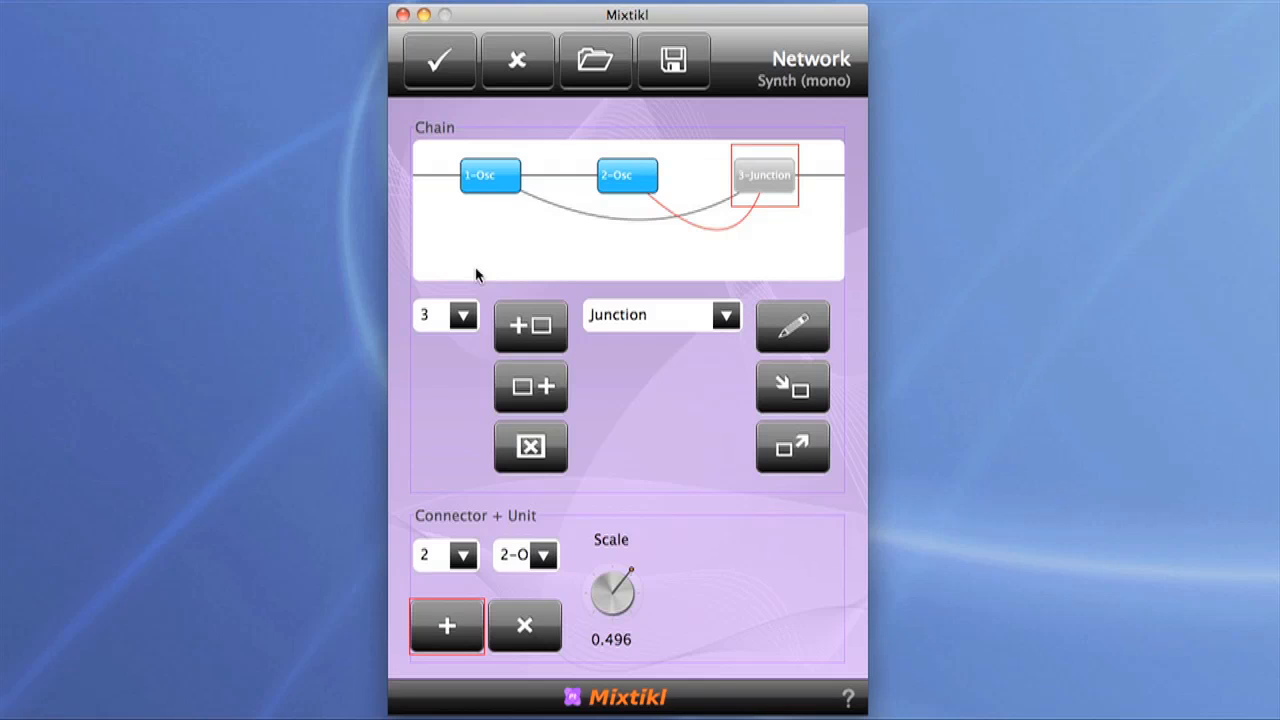
click(603, 600)
drag(602, 603, 602, 602)
Step: Change the first oscillator's waveform to Saw Left and accept the oscillator settings
click(483, 178)
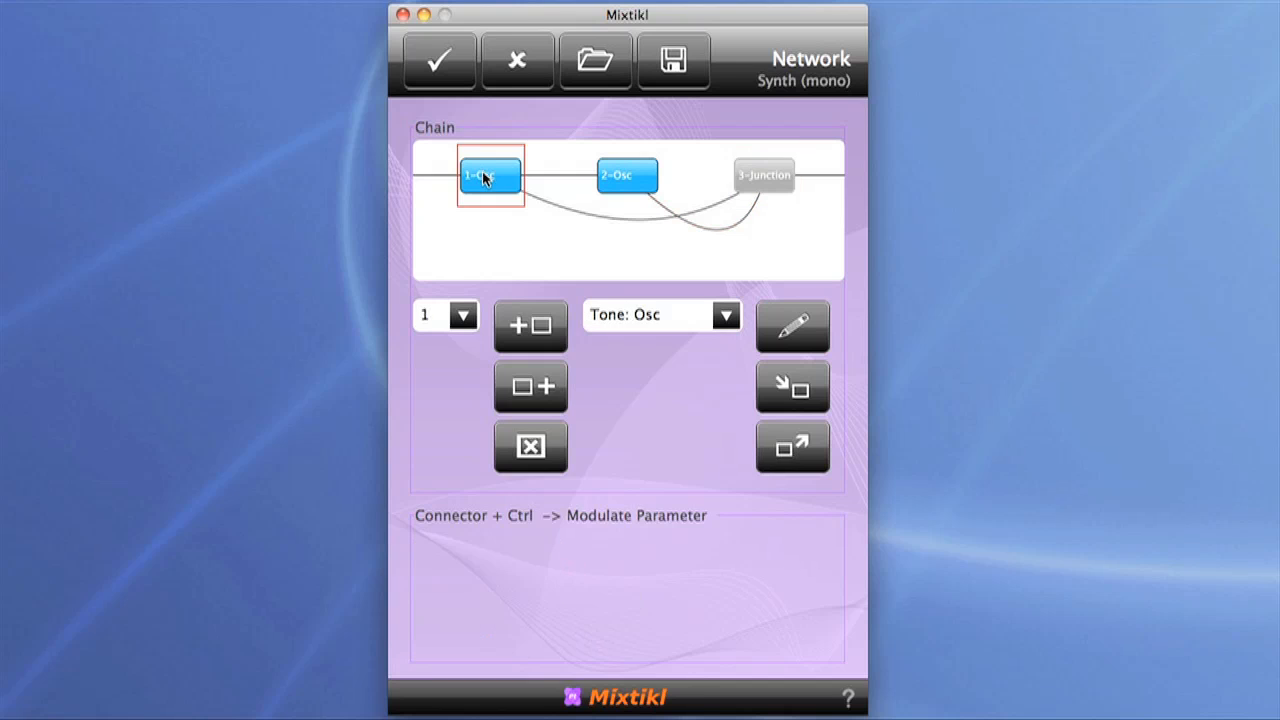
double_click(483, 178)
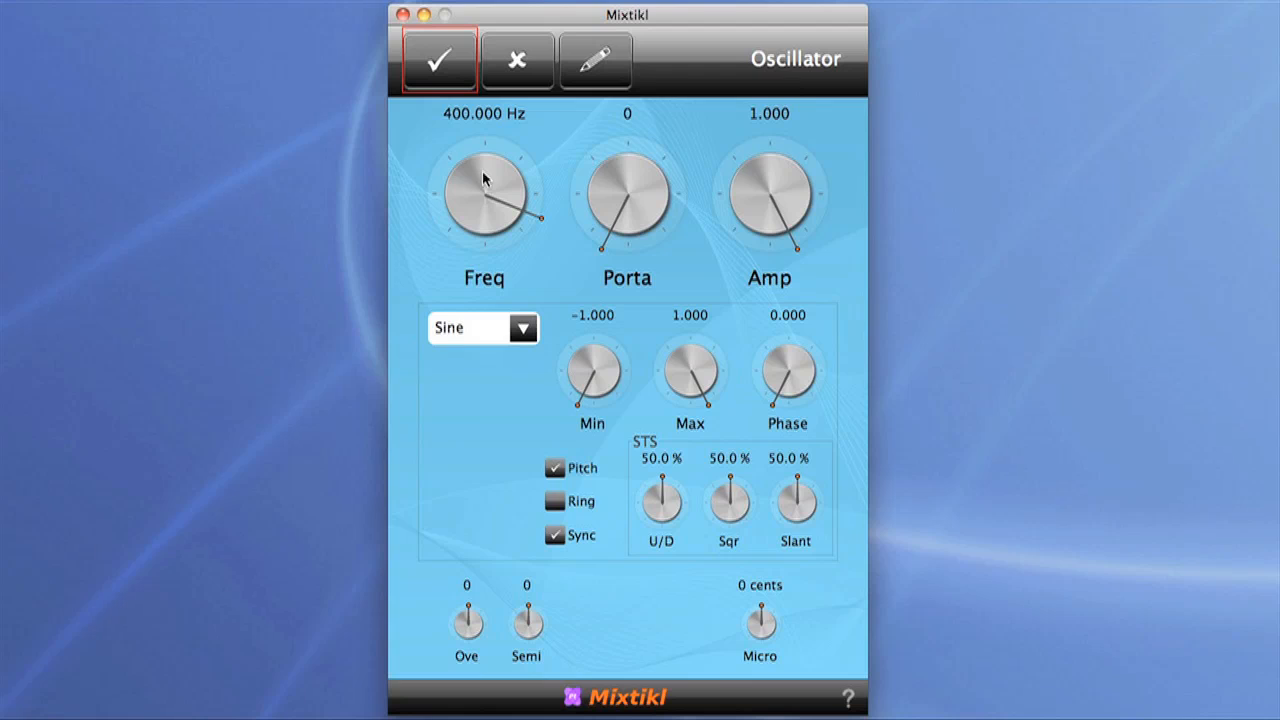
click(520, 333)
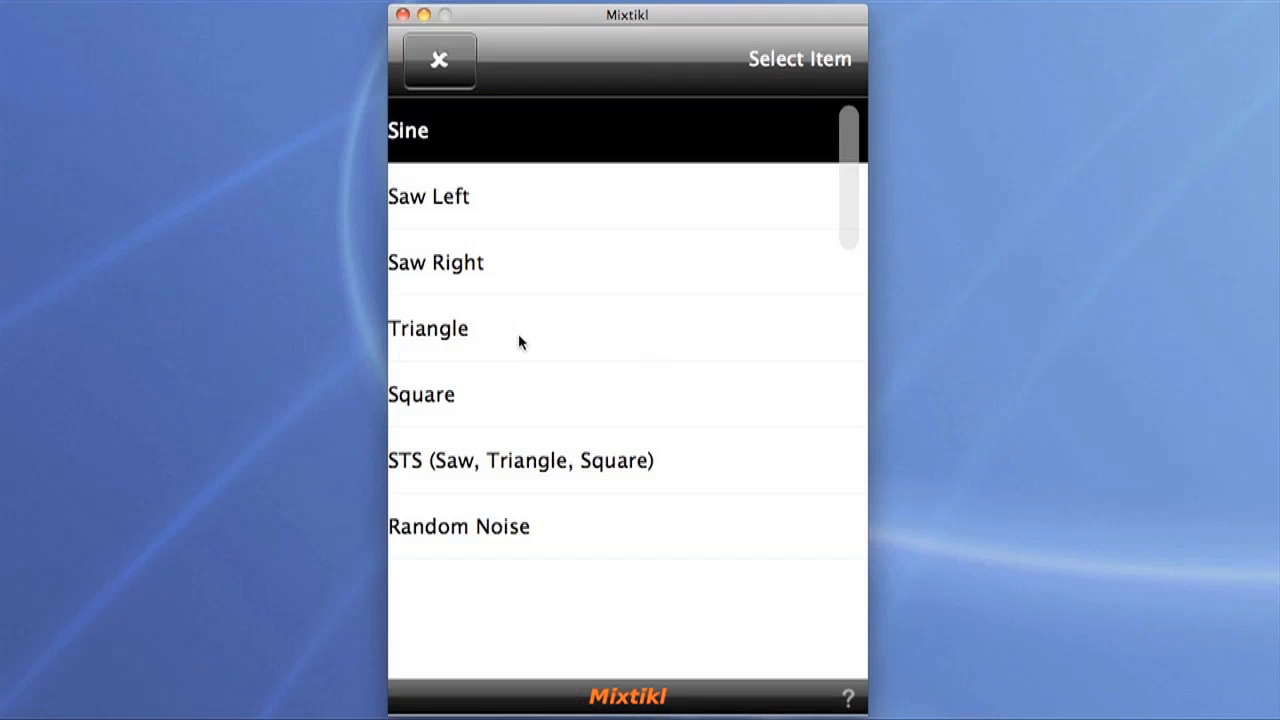
click(507, 201)
click(466, 82)
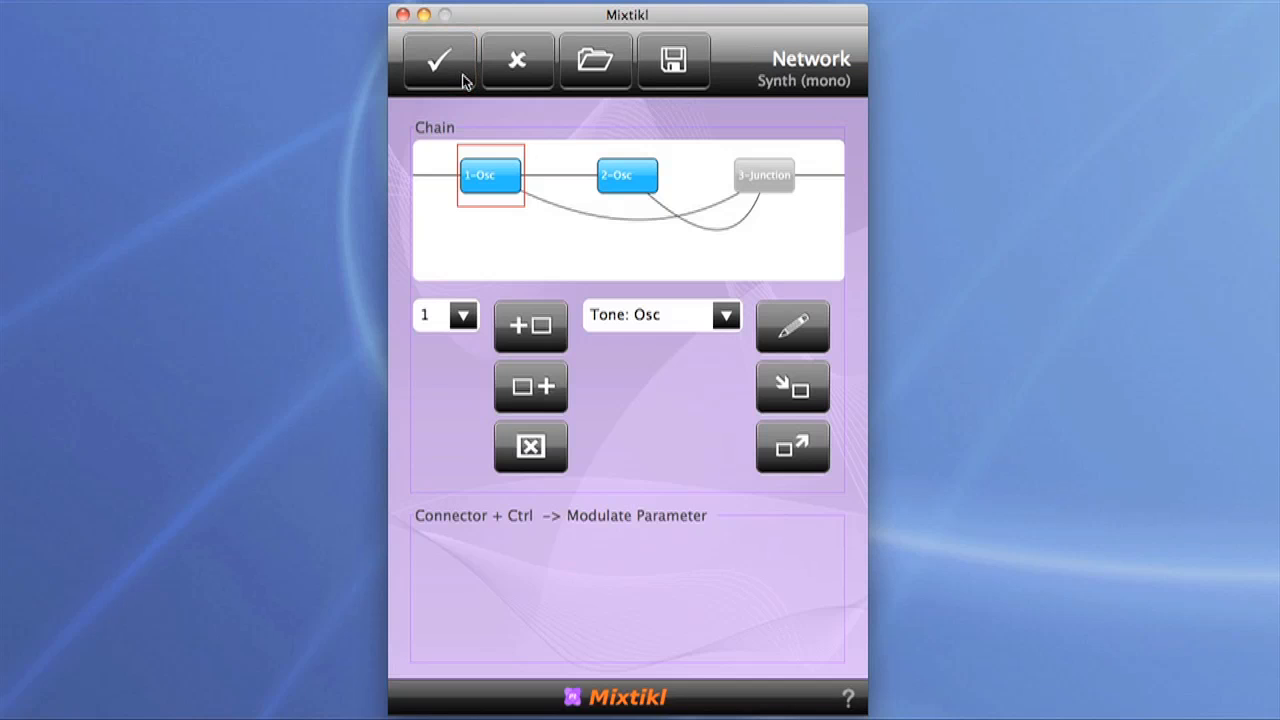
Step: Give the second oscillator a Saw Left waveform and return to the synth network
click(641, 194)
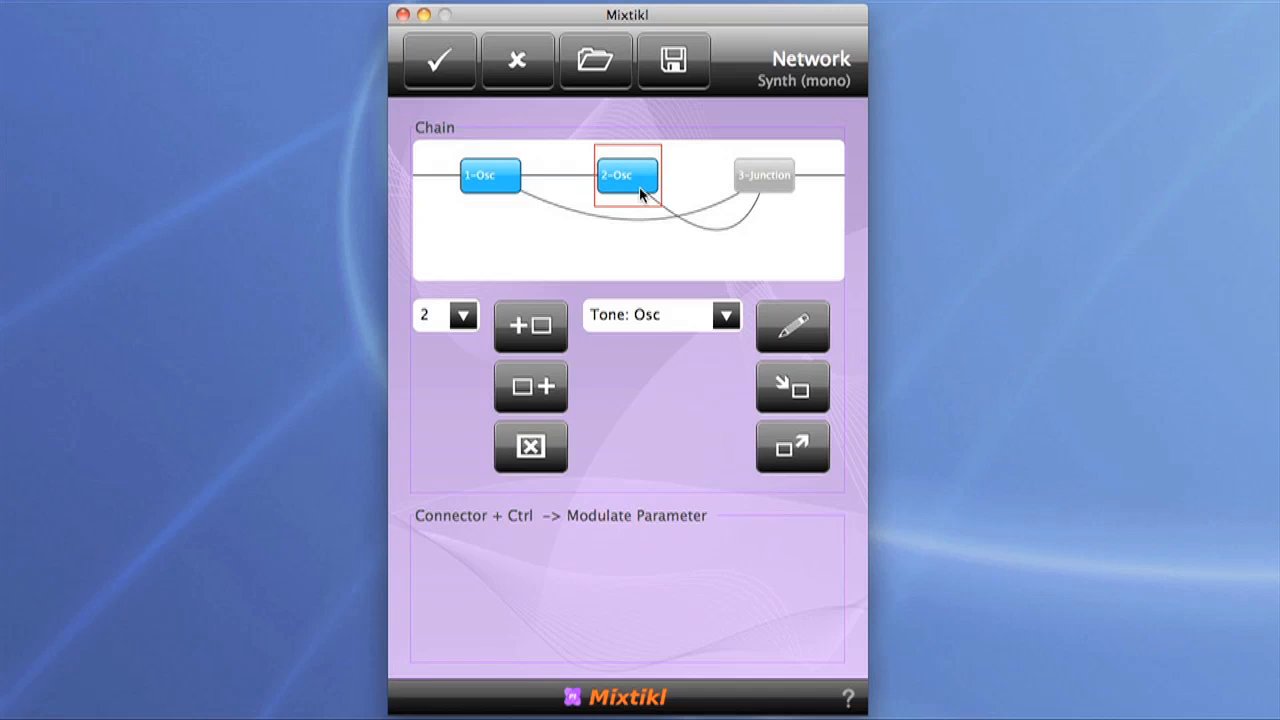
double_click(639, 186)
click(523, 322)
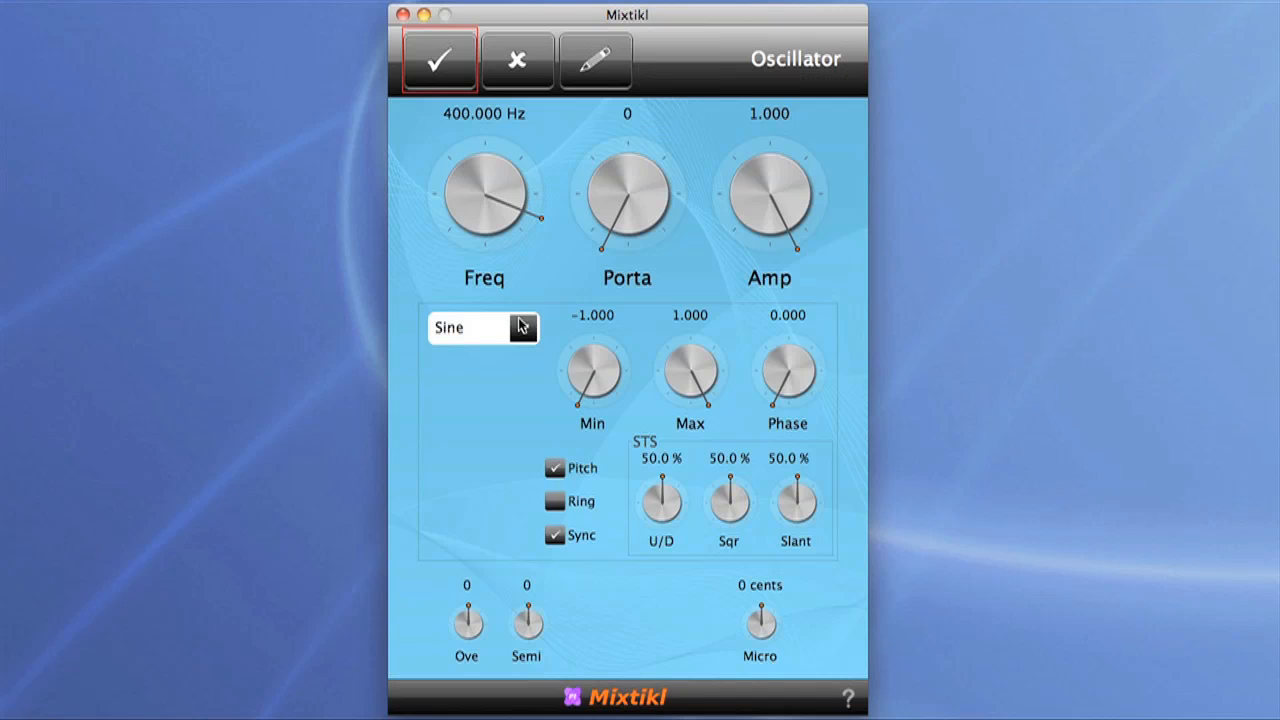
click(477, 211)
click(448, 60)
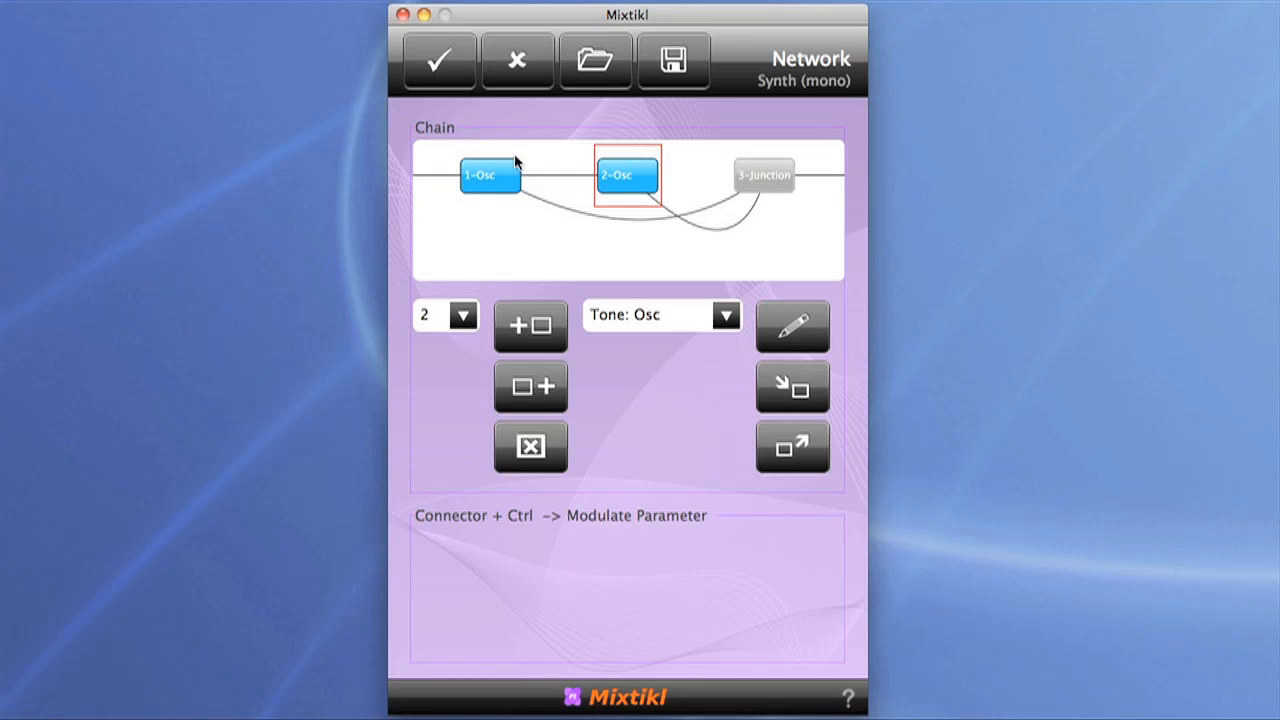
Step: Set the second oscillator's envelope to about 3367 attack, 4312 decay and 1638 release
double_click(623, 177)
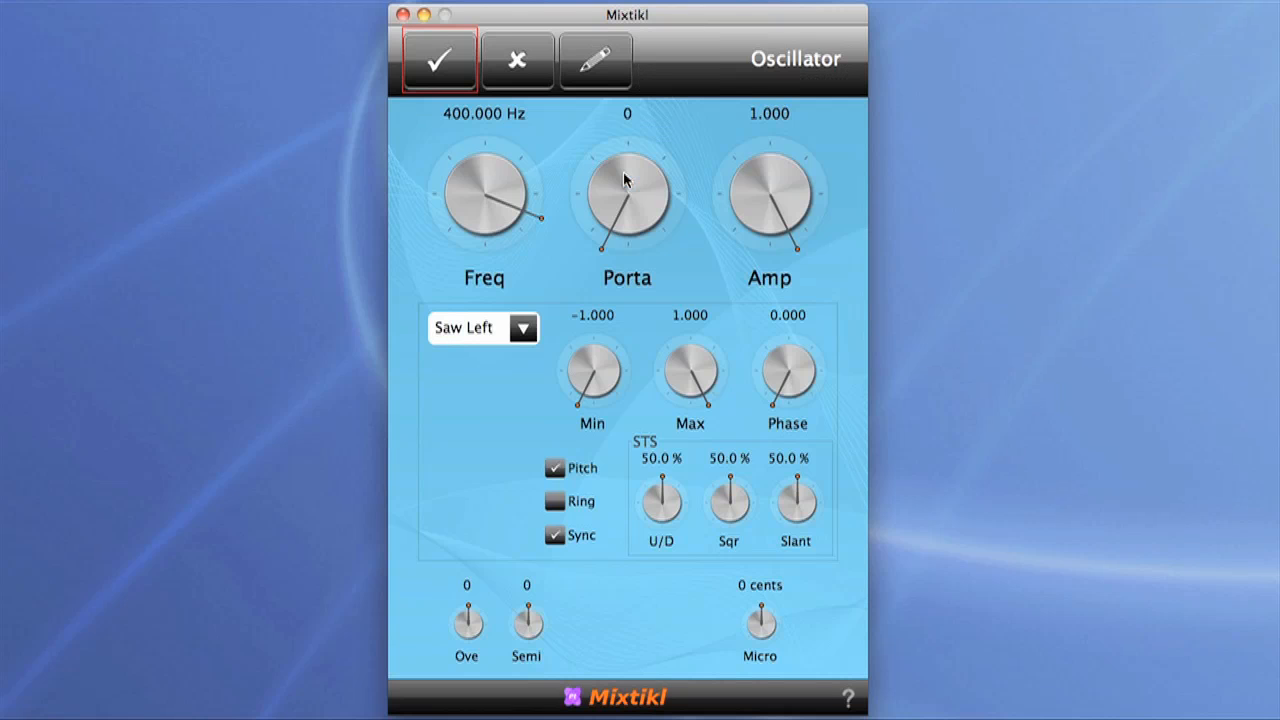
click(601, 70)
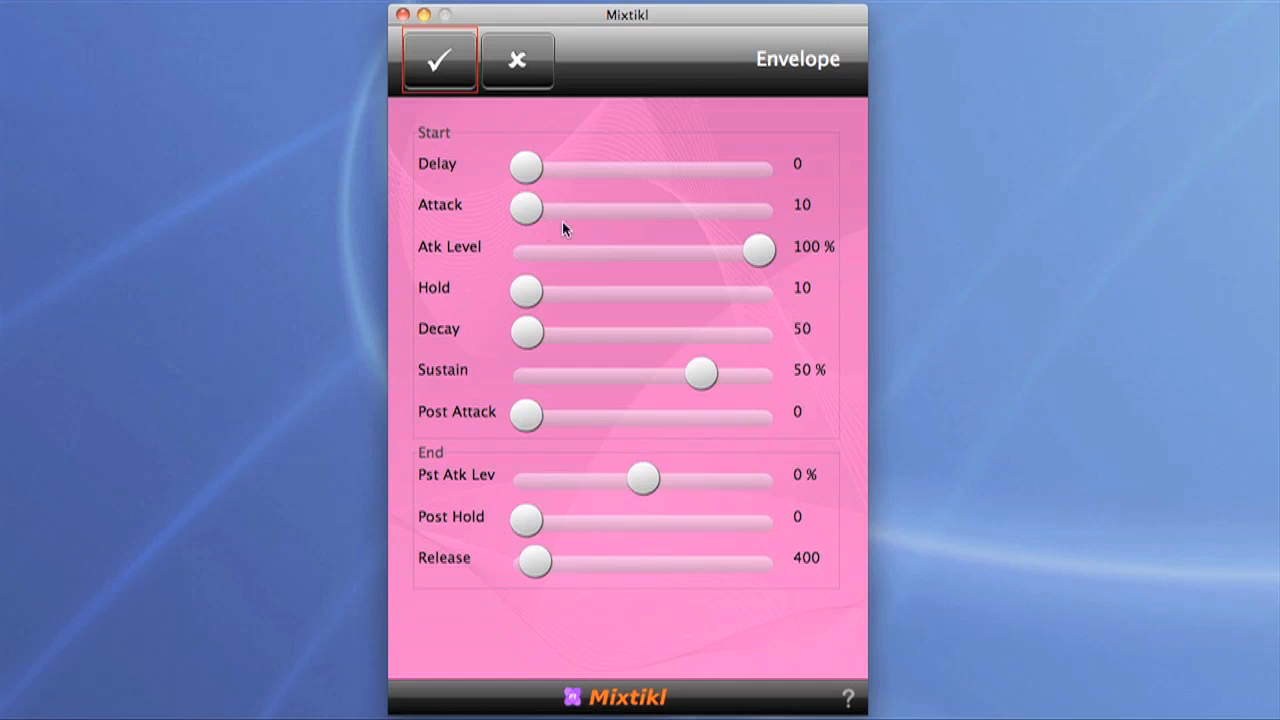
drag(533, 211, 676, 208)
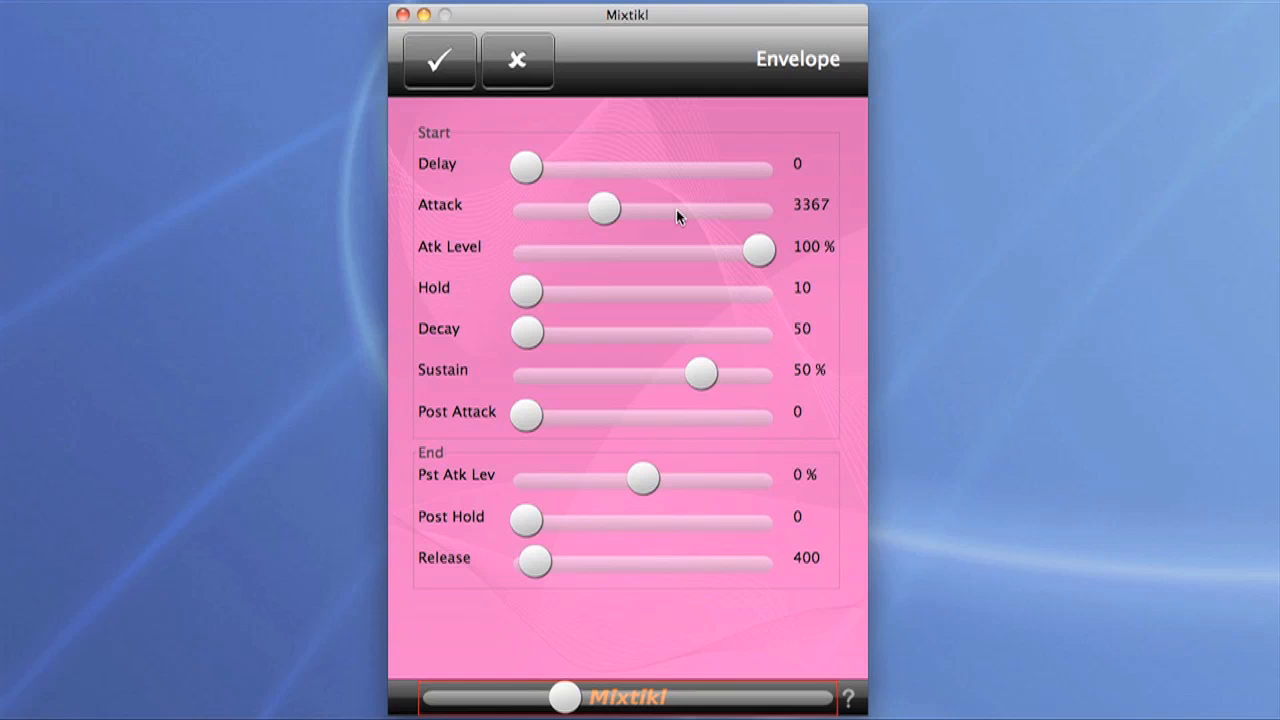
drag(535, 339, 714, 343)
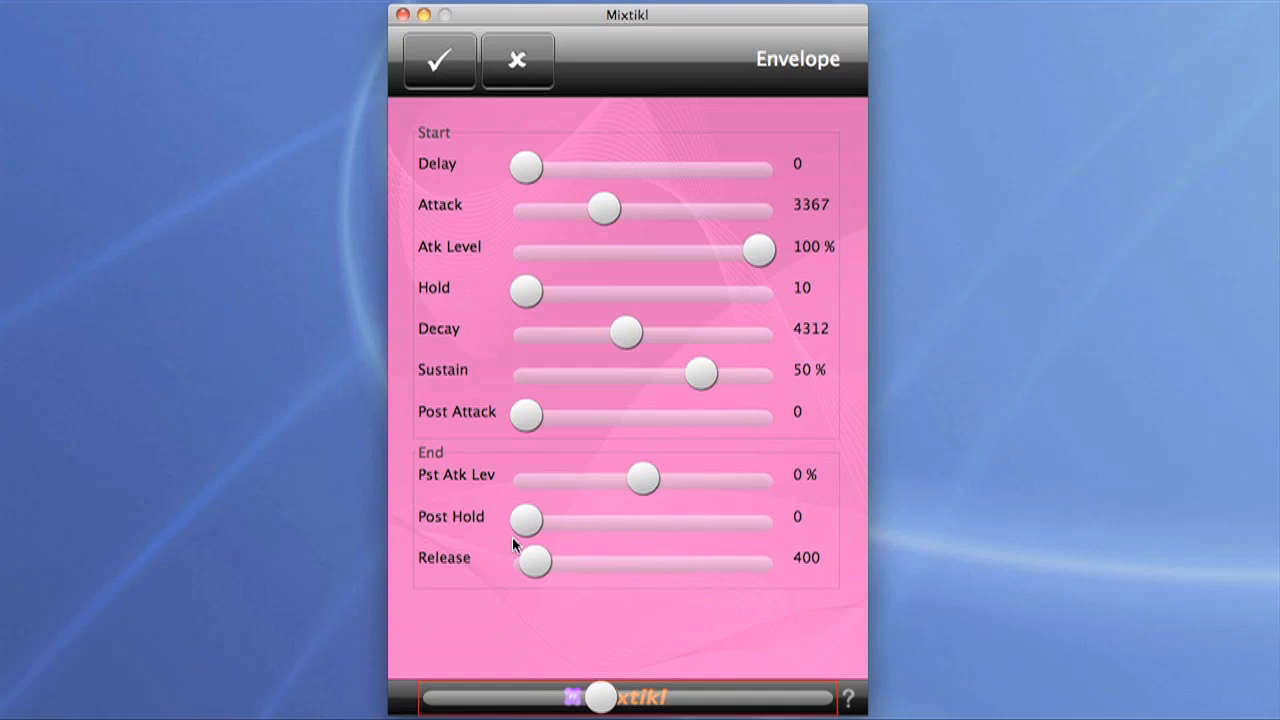
drag(536, 560, 592, 563)
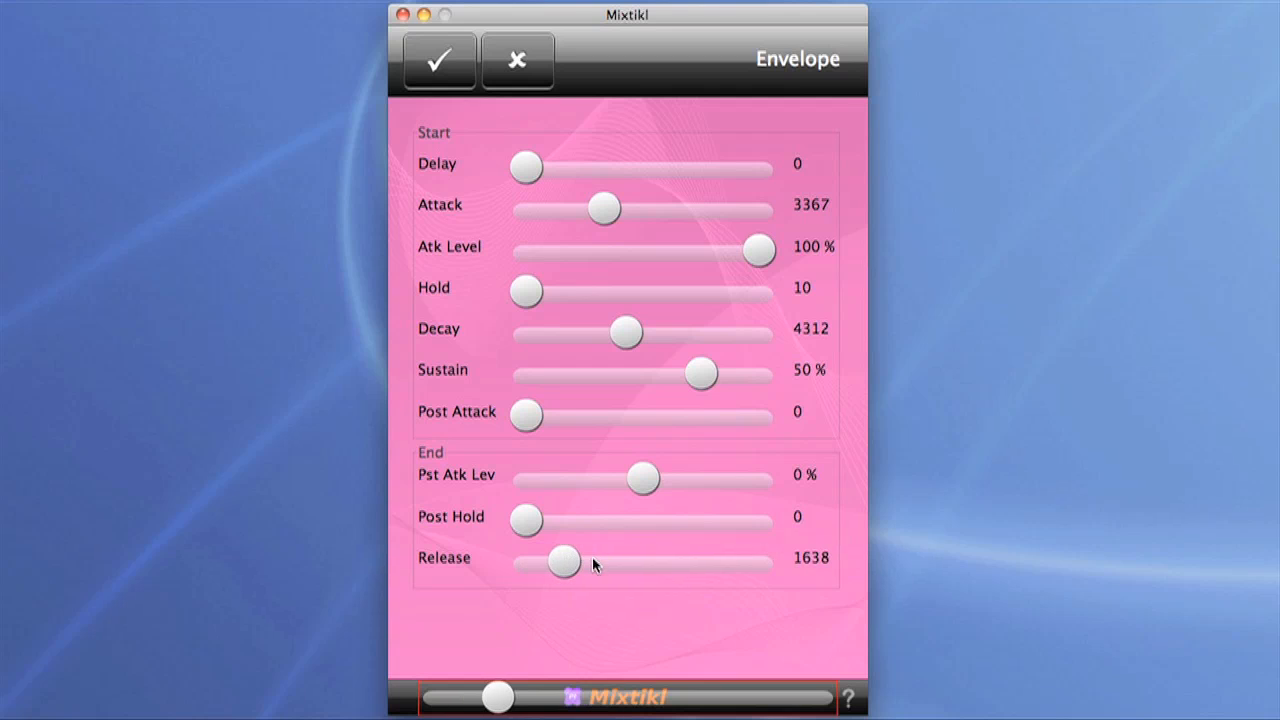
click(441, 77)
click(441, 77)
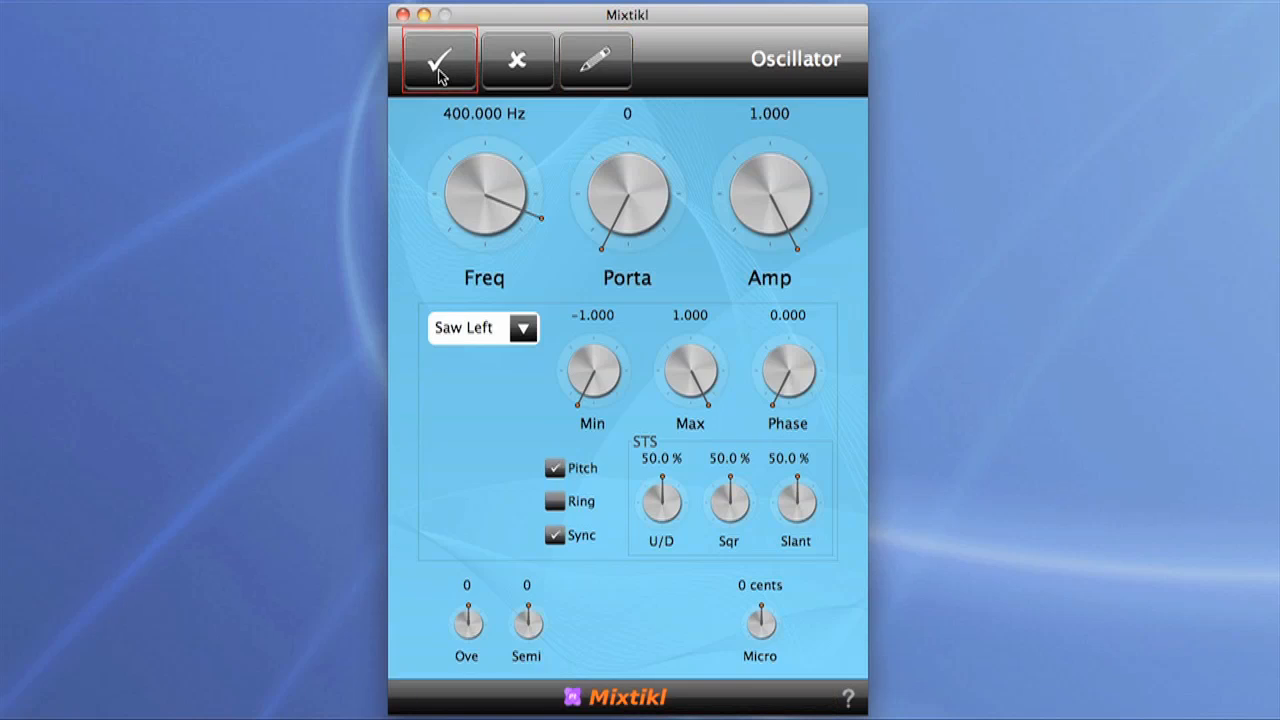
Step: Set the first oscillator's envelope to about 3748 attack, 3717 decay and 2590 release
click(497, 183)
double_click(497, 183)
click(606, 70)
drag(530, 214, 688, 214)
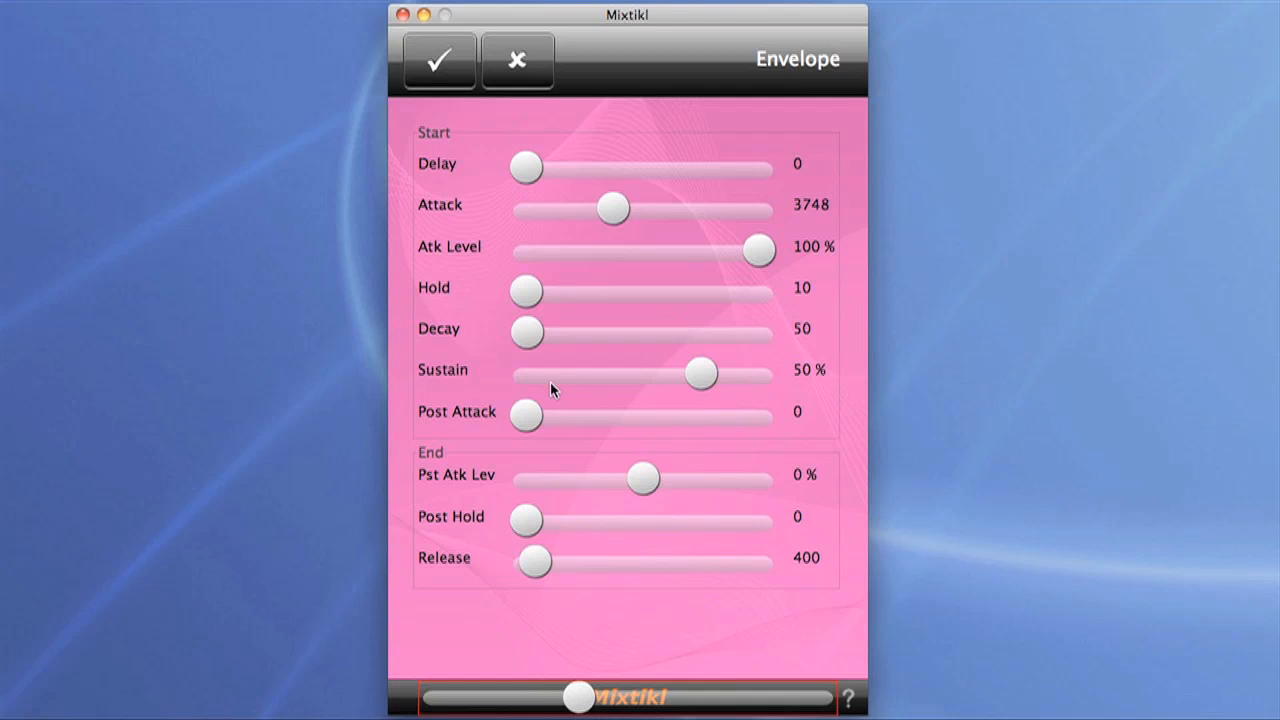
drag(527, 337, 680, 336)
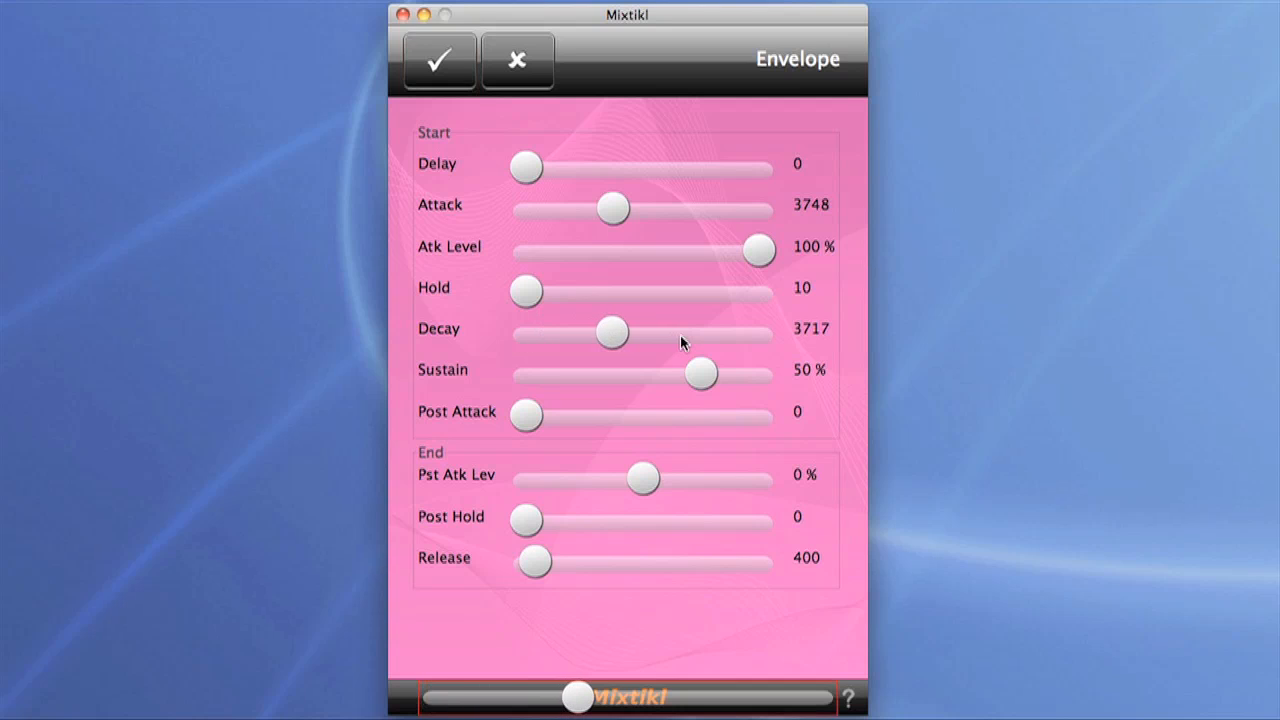
drag(535, 560, 631, 566)
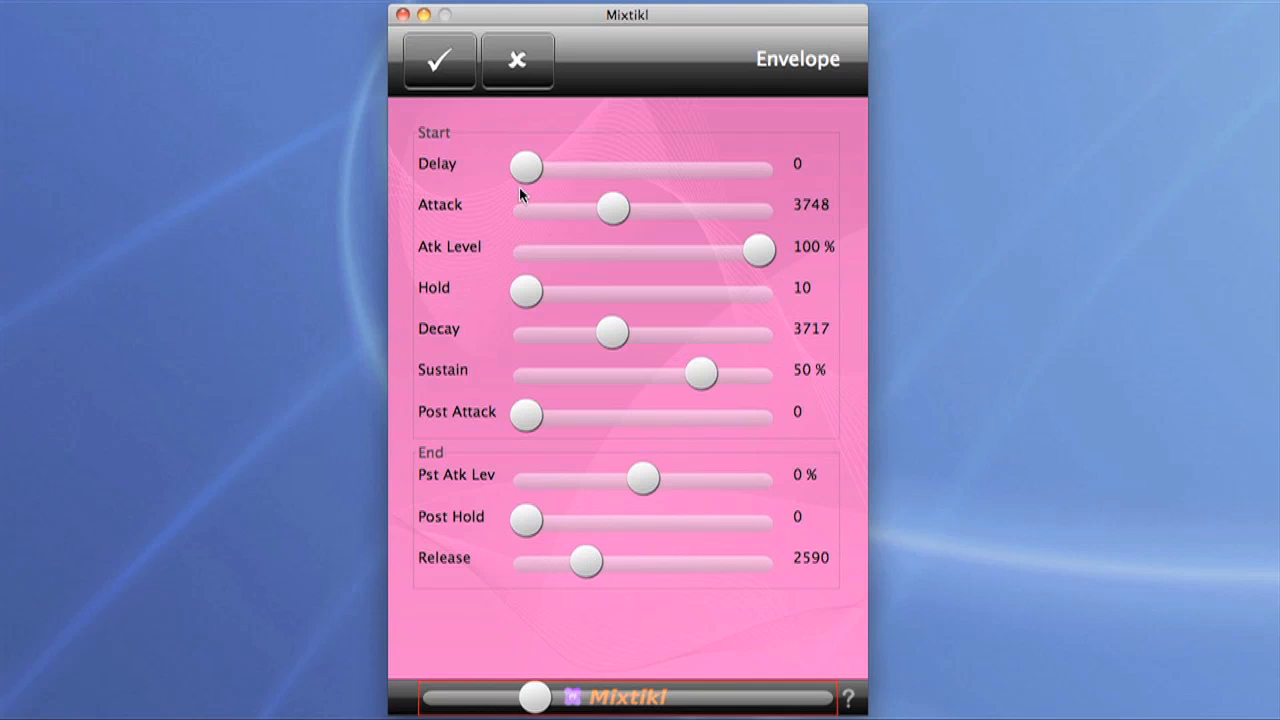
click(444, 64)
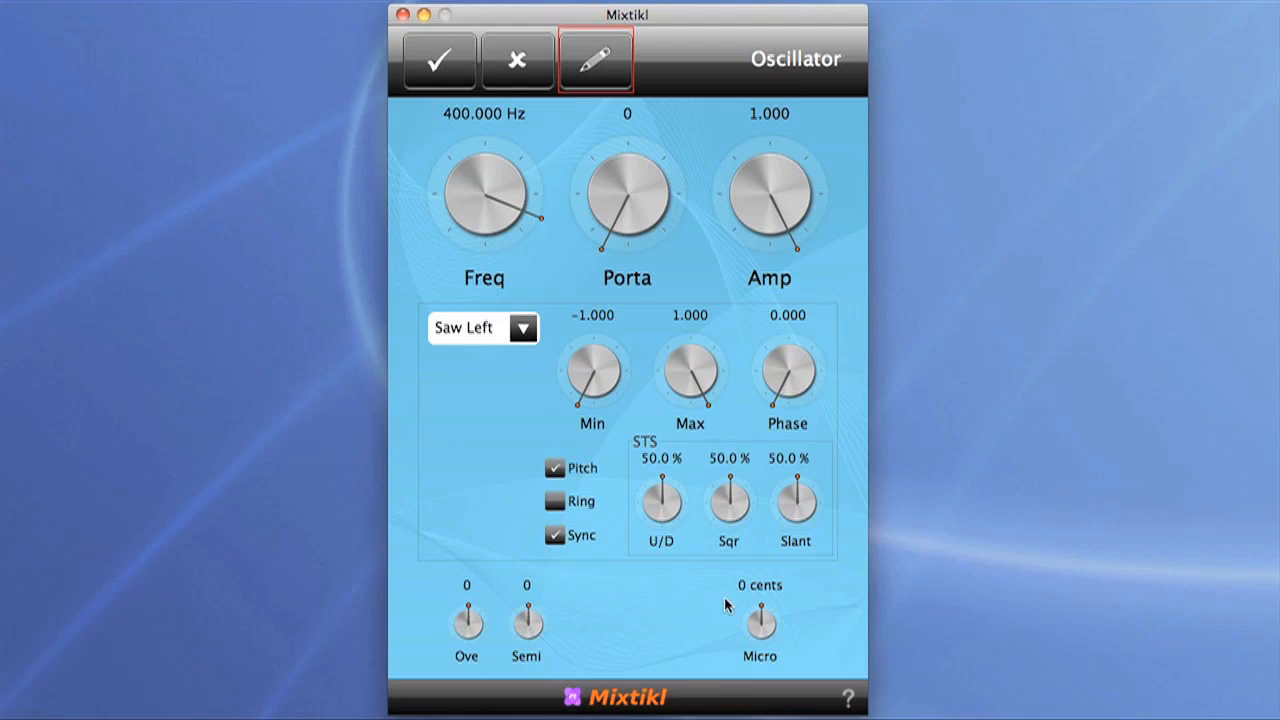
Step: Adjust the first oscillator's Micro, Ove and Semi tuning and accept the oscillator settings
drag(765, 625, 789, 627)
drag(465, 622, 538, 625)
click(526, 632)
drag(526, 632, 348, 636)
click(440, 62)
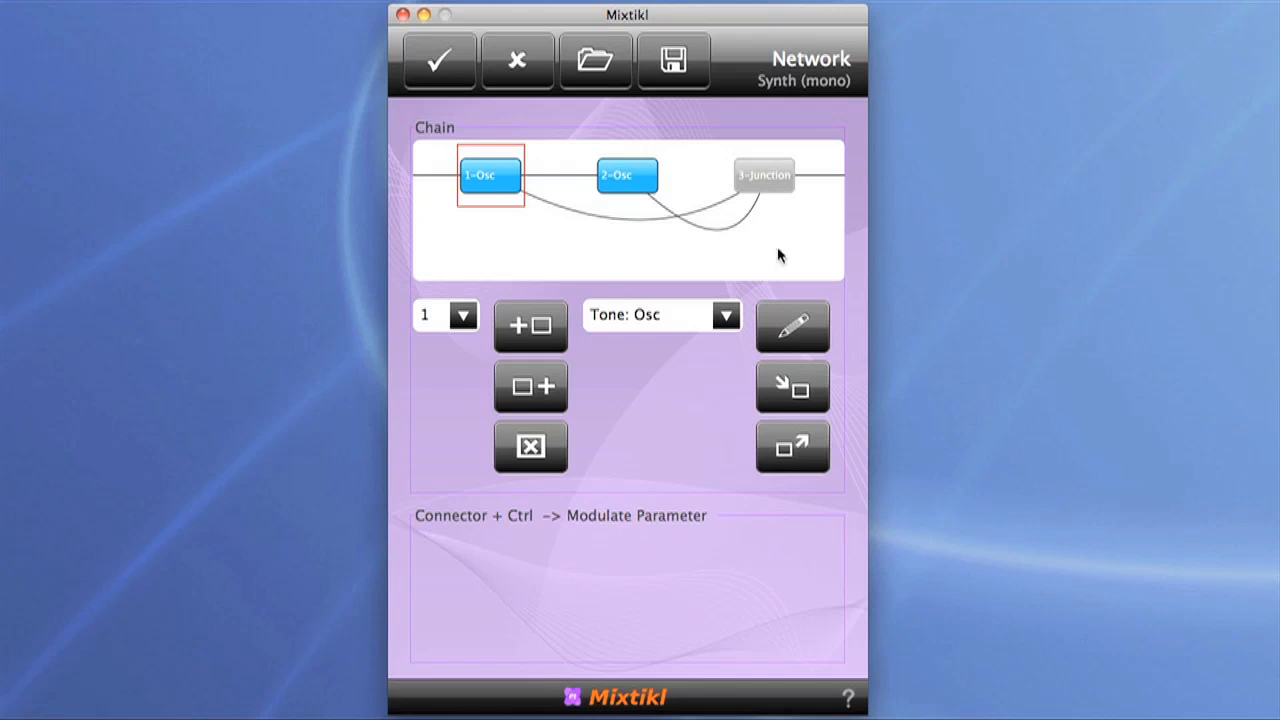
Step: Add a Filter unit after the Junction in the synth chain
click(784, 183)
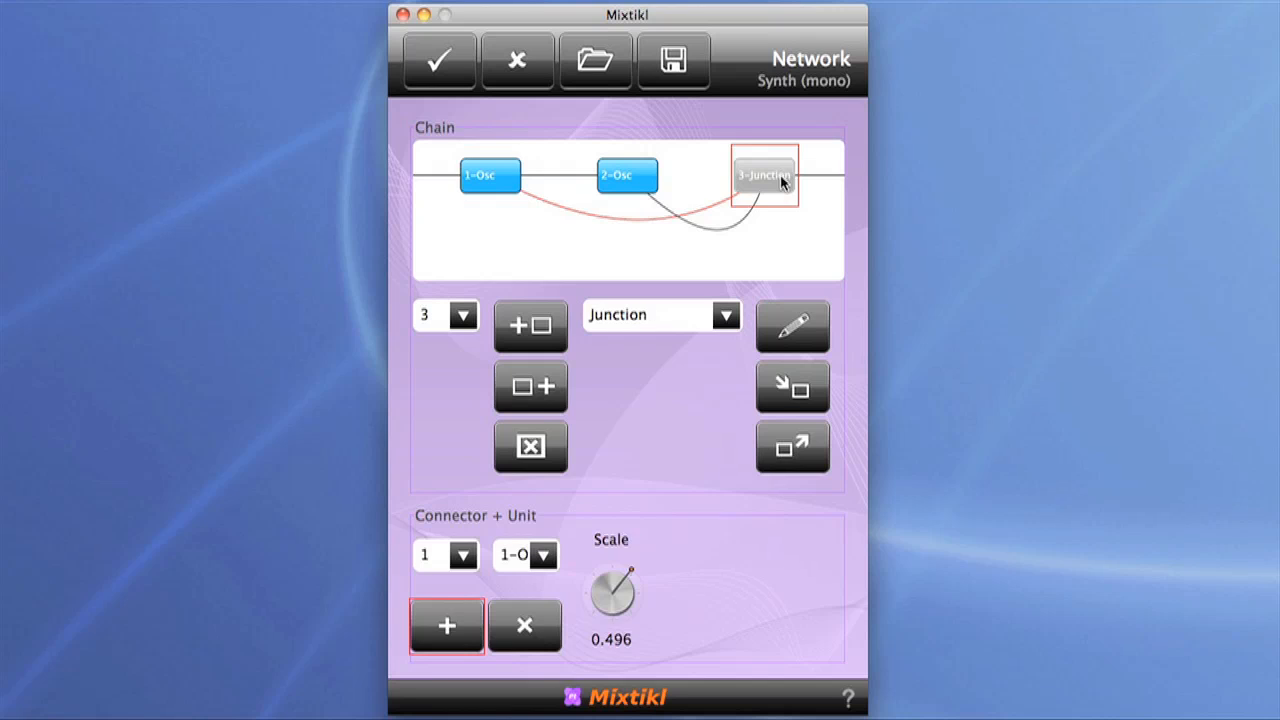
click(727, 318)
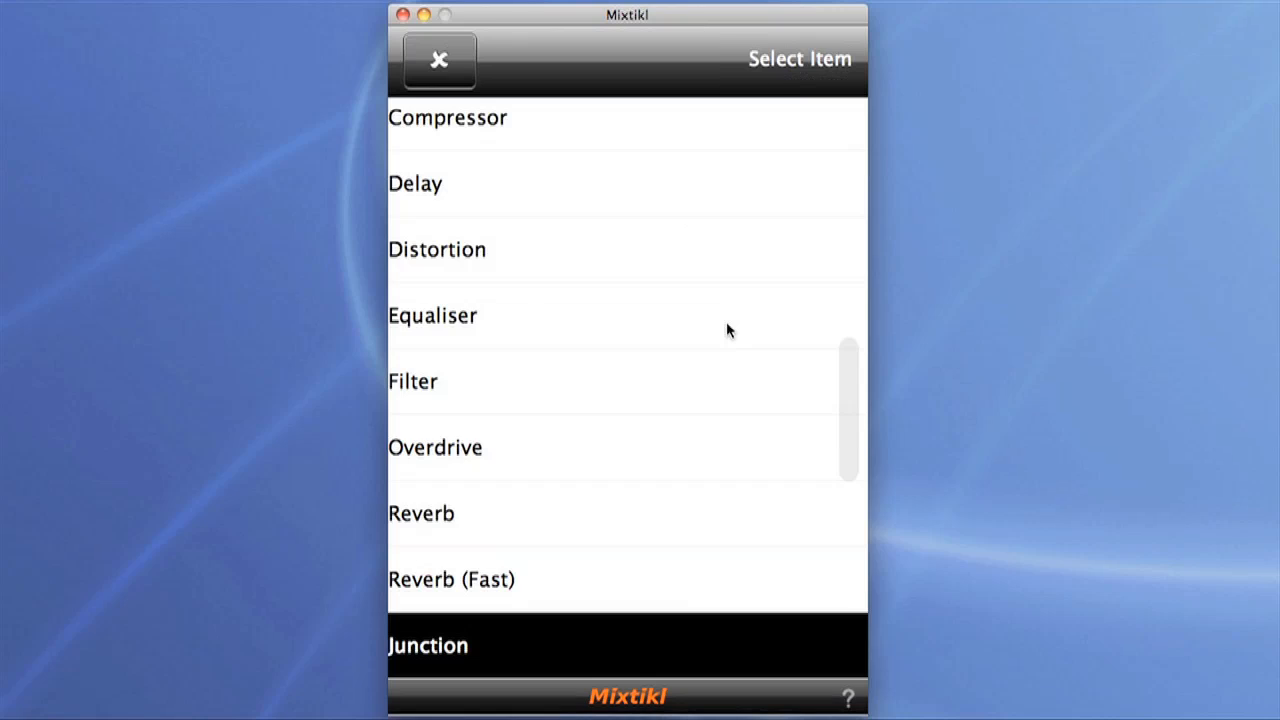
click(568, 380)
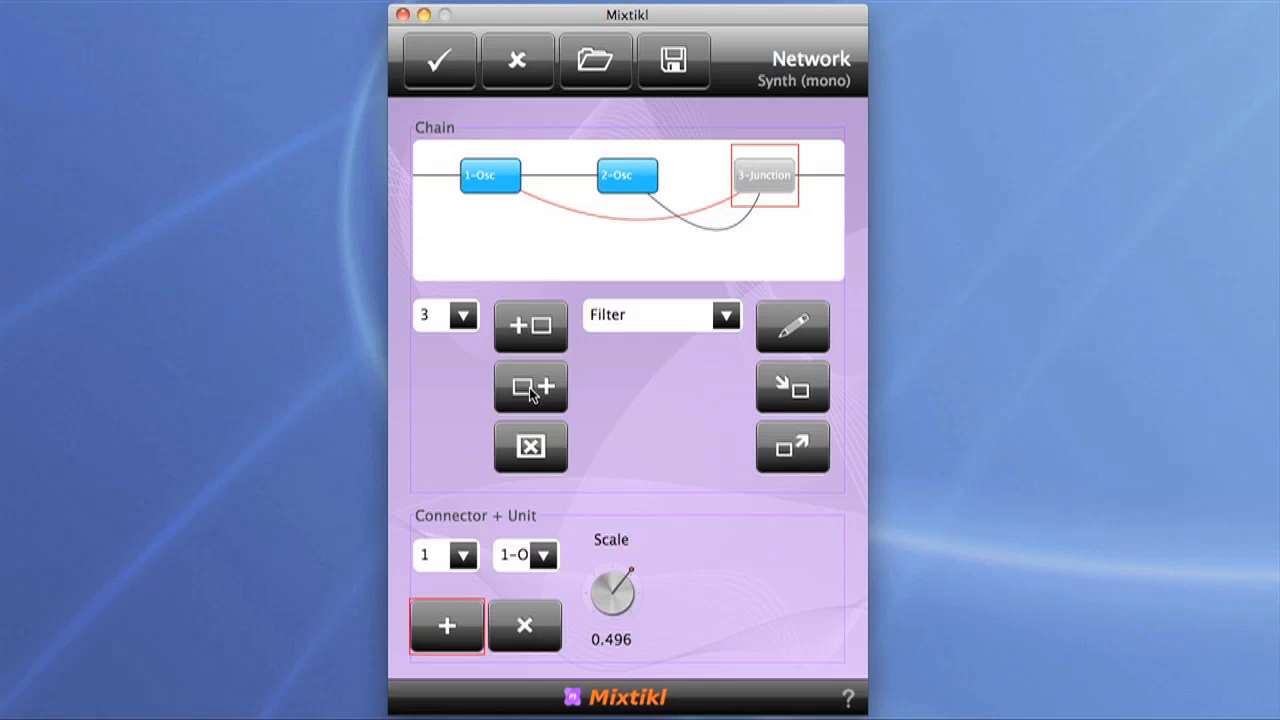
click(531, 390)
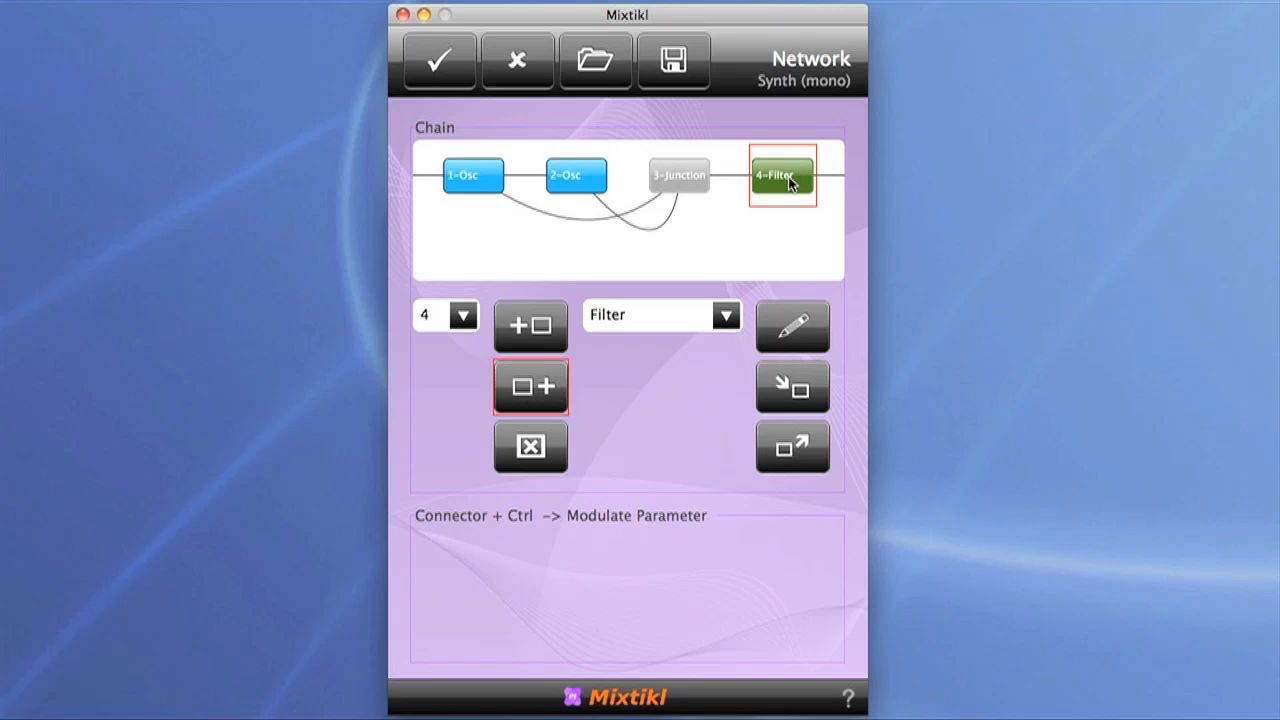
Step: Set the filter's type to Band, with a dry level of about 0.510 and a wet level of about 0.860
double_click(786, 177)
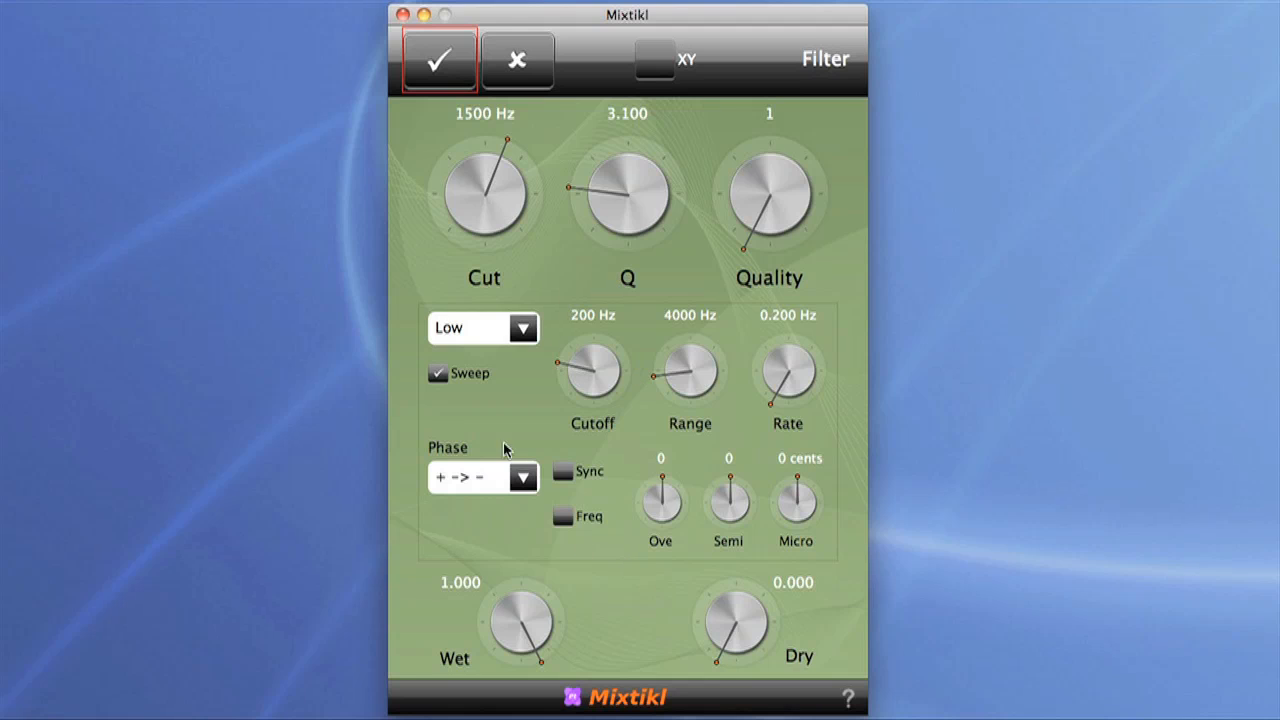
click(524, 332)
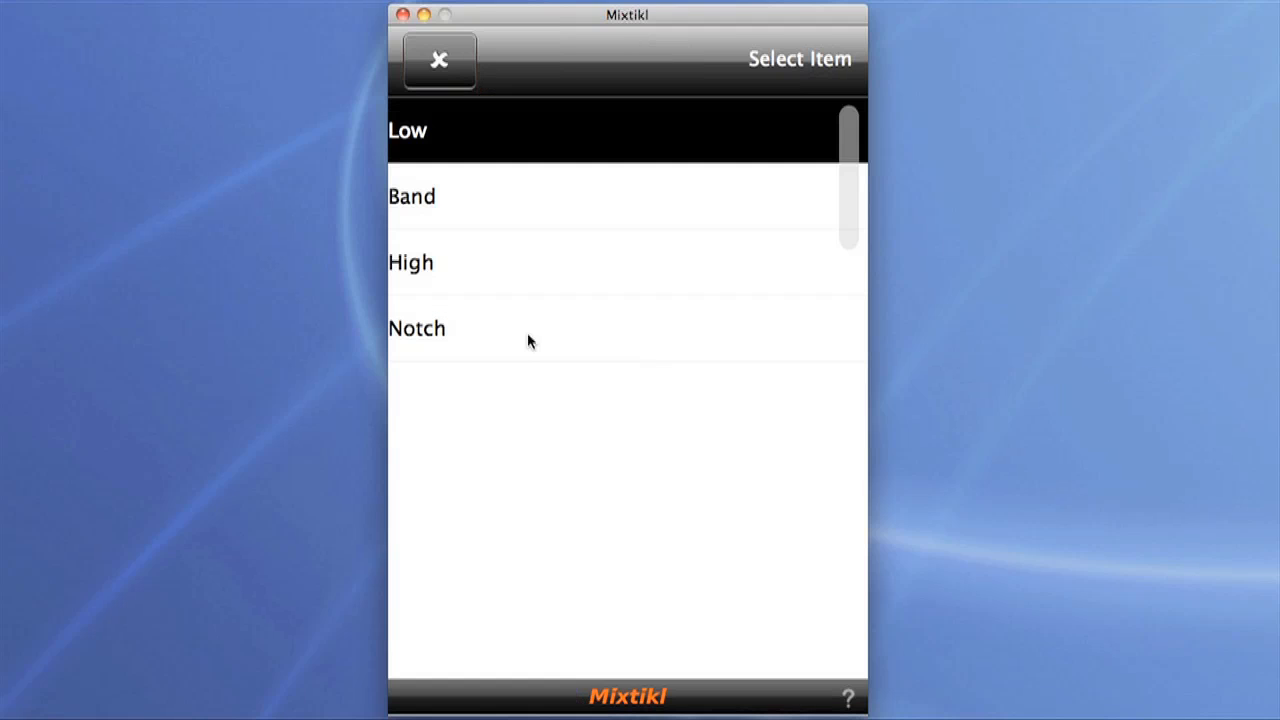
click(467, 208)
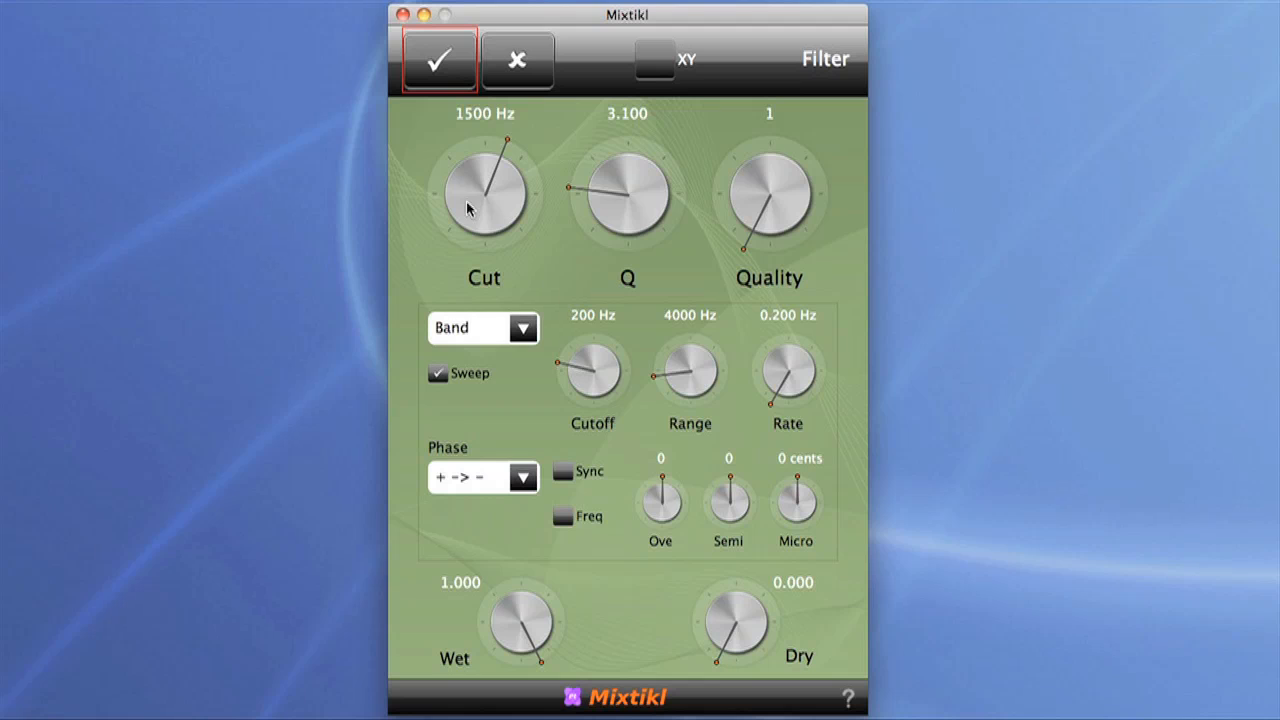
drag(735, 620, 947, 582)
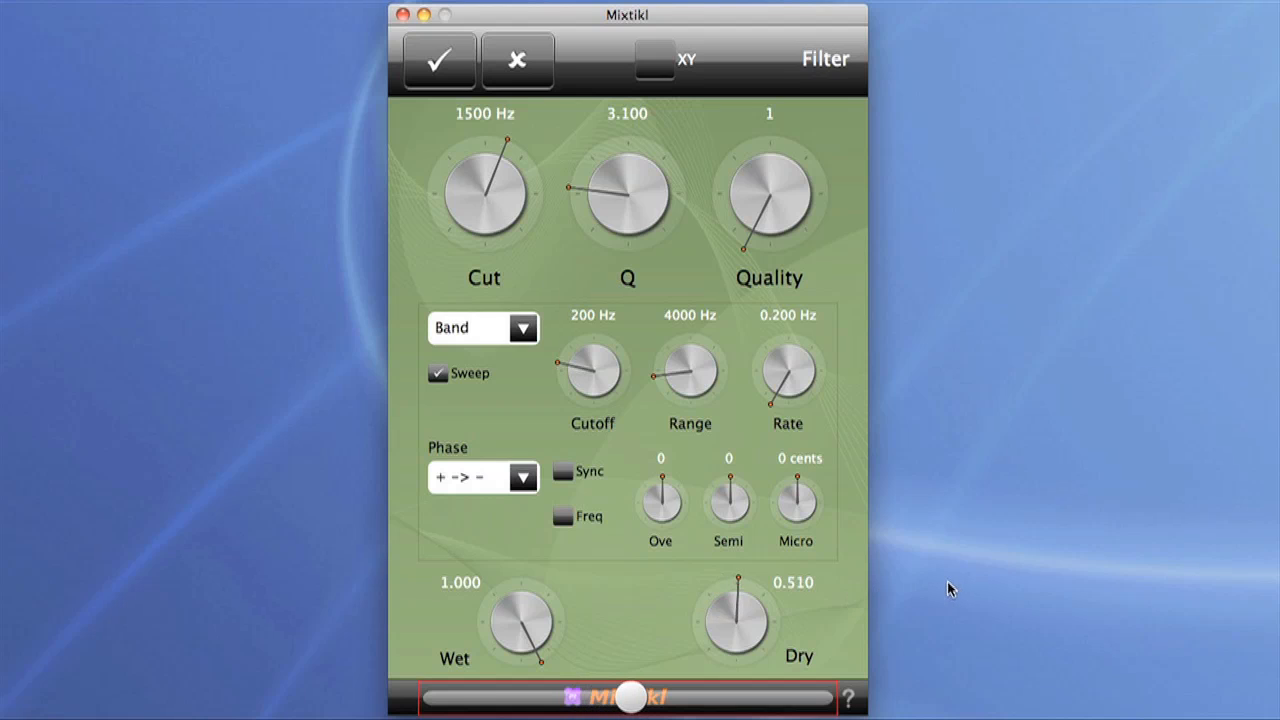
drag(520, 627, 456, 624)
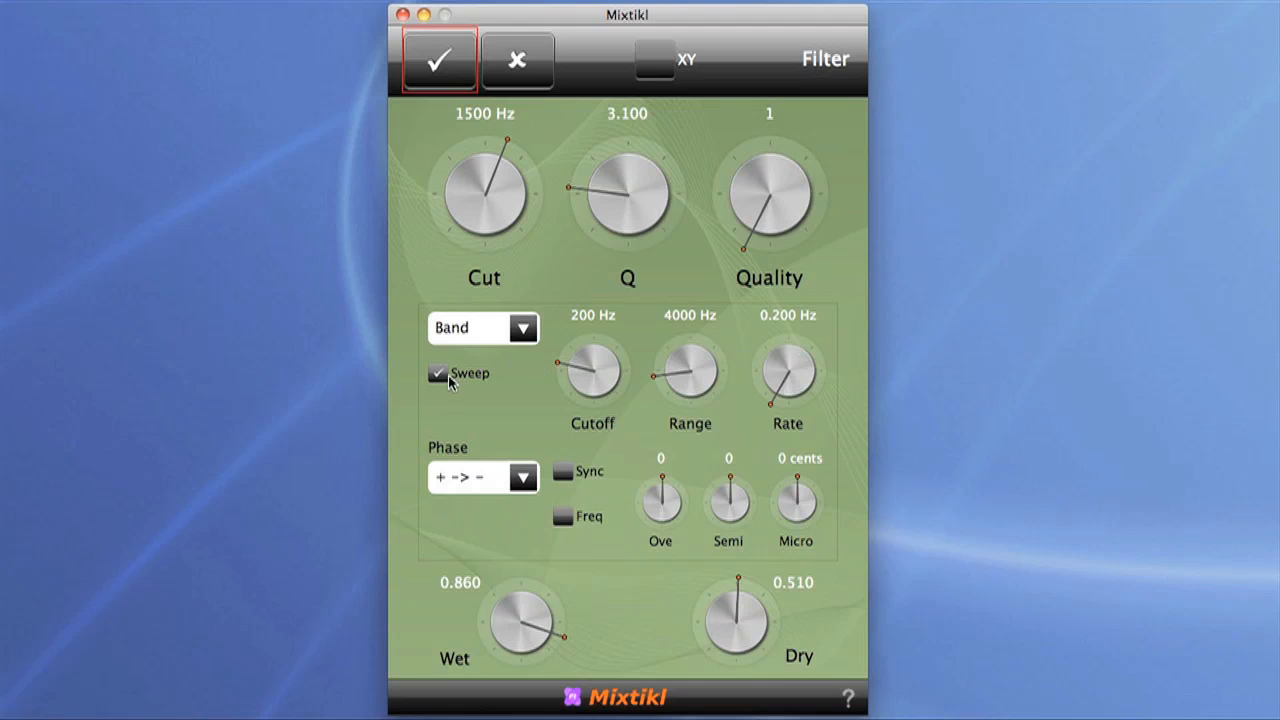
Step: Set the filter's sweep rate to 0.000 Hz, Quality to 2, Q to about 6.700 and dry level to about 0.210
mouse_move(790, 370)
mouse_down()
mouse_move(828, 364)
mouse_move(786, 360)
mouse_up()
drag(772, 188, 1047, 154)
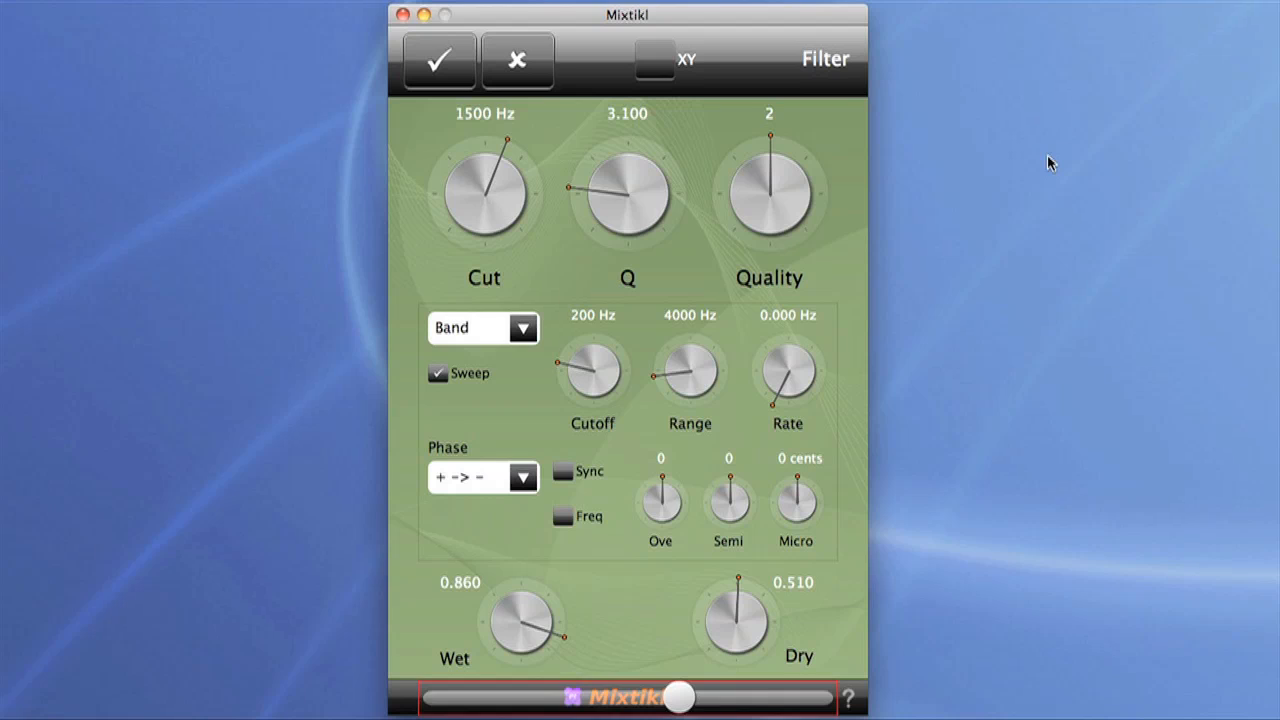
drag(615, 196, 787, 182)
drag(717, 626, 590, 633)
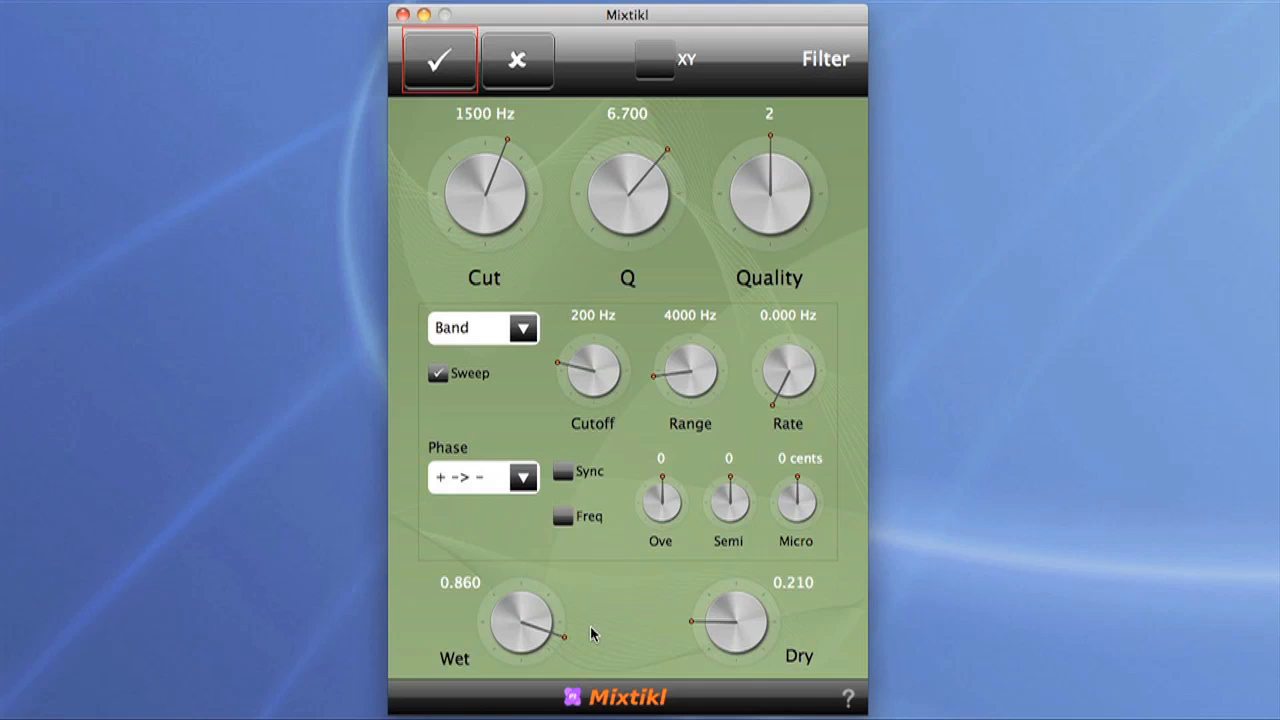
Step: Refine the filter to dry level 0.470, range 2550 Hz, rate 0.460 Hz and Q 4.200, and accept its settings
drag(738, 624, 851, 614)
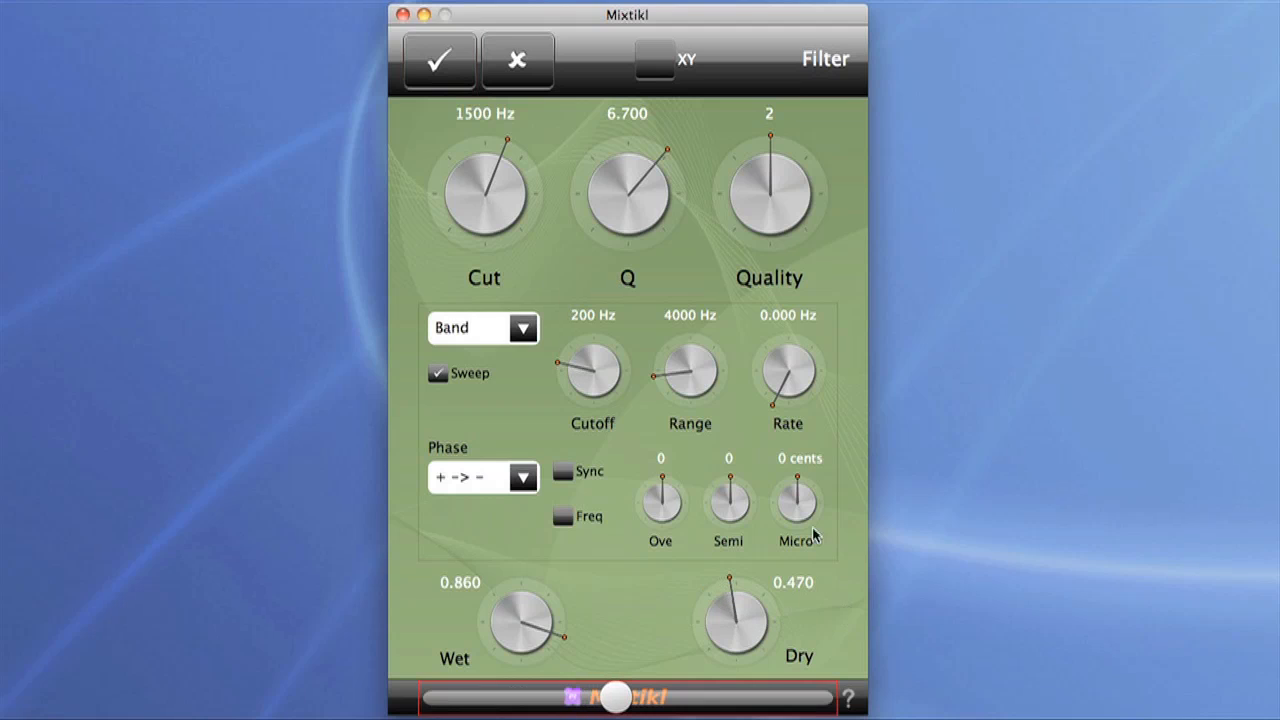
drag(634, 172, 454, 238)
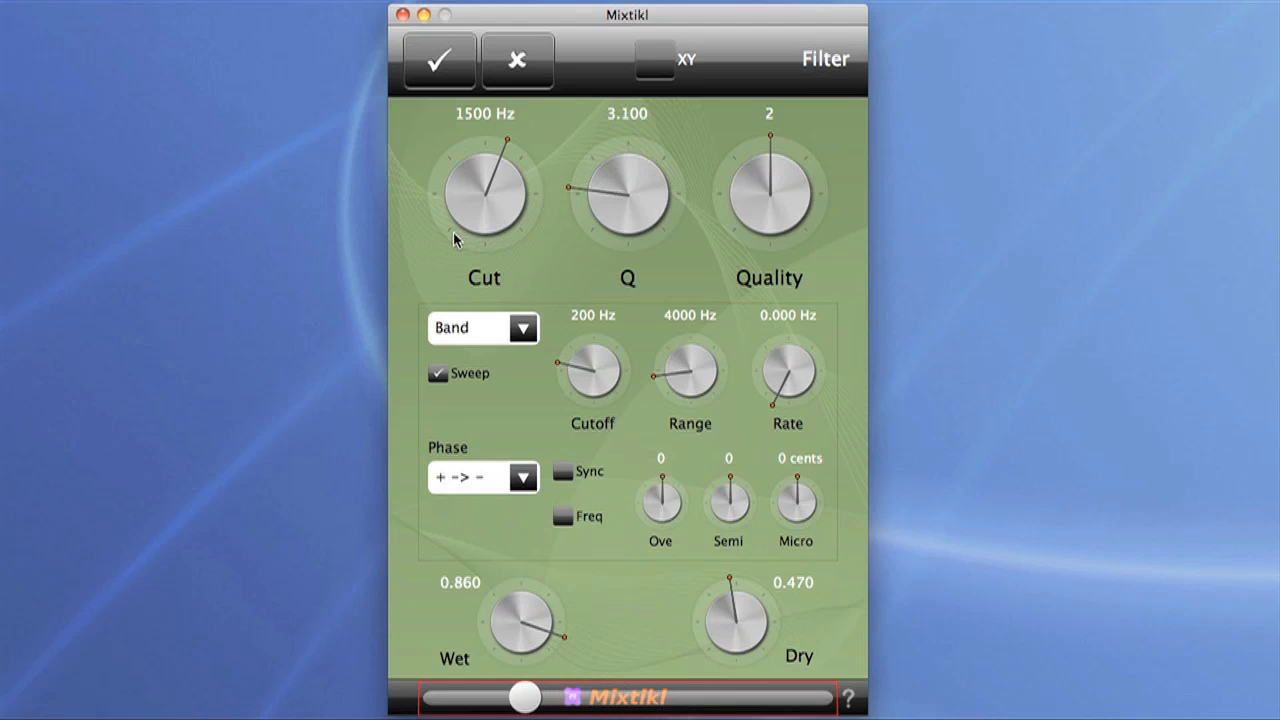
drag(704, 360, 675, 360)
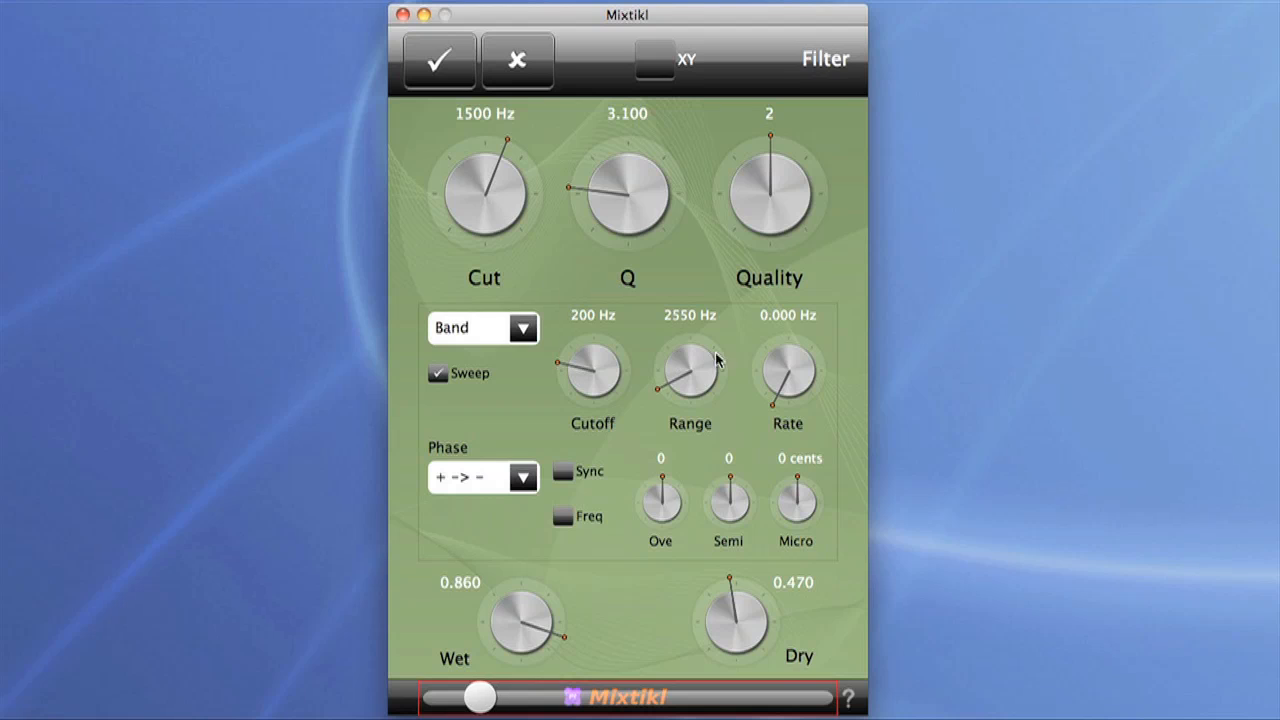
drag(784, 376, 796, 375)
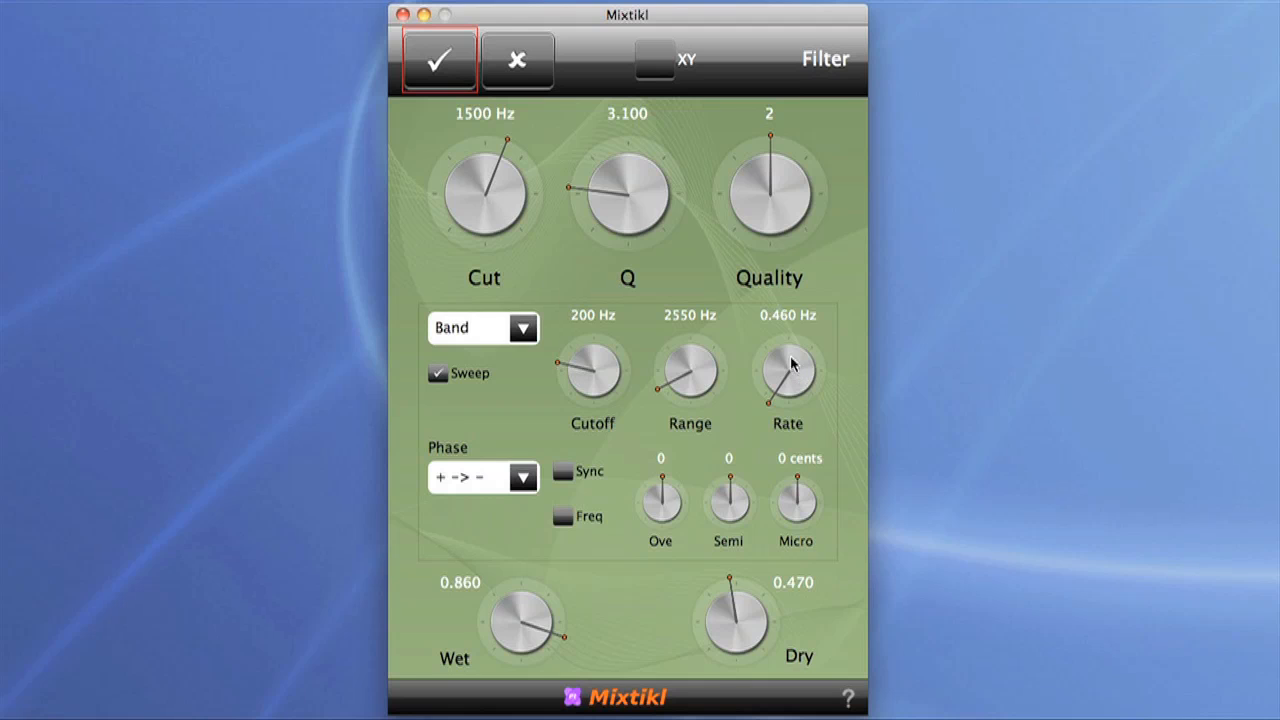
drag(624, 196, 689, 158)
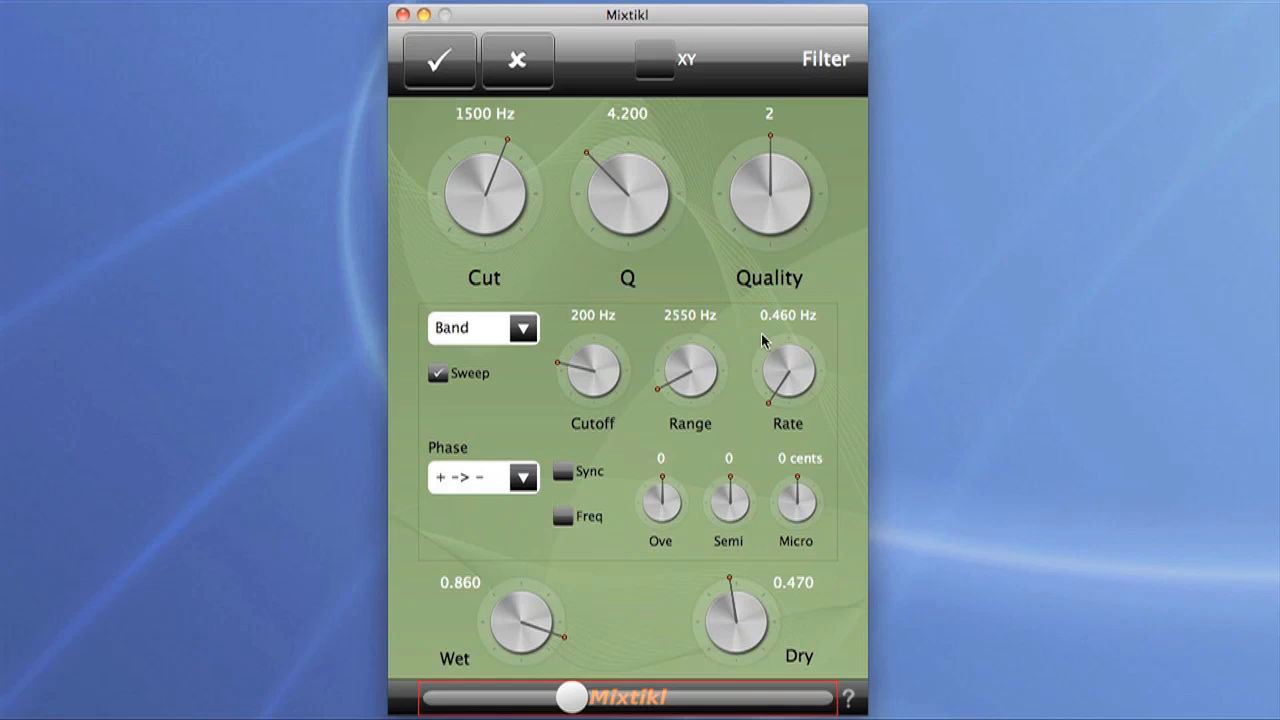
click(440, 82)
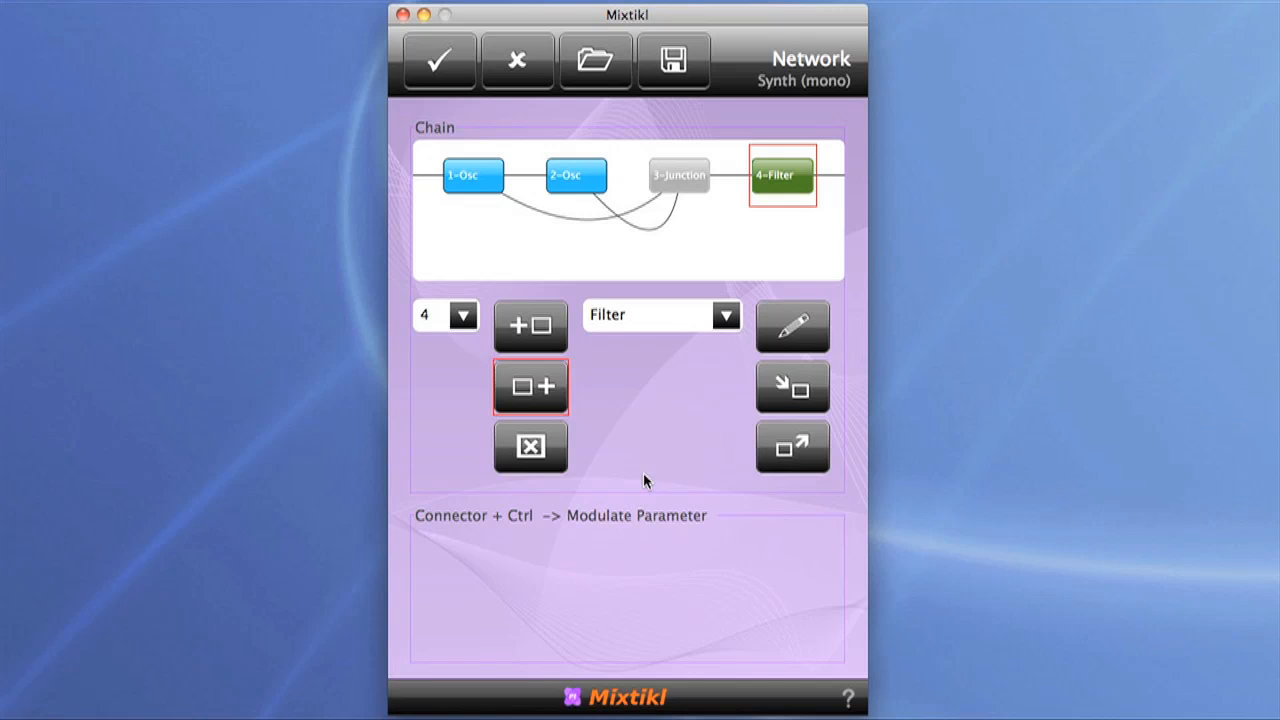
Step: Check the Filter unit's settings without changing them and delete the unit from the synth chain
double_click(792, 172)
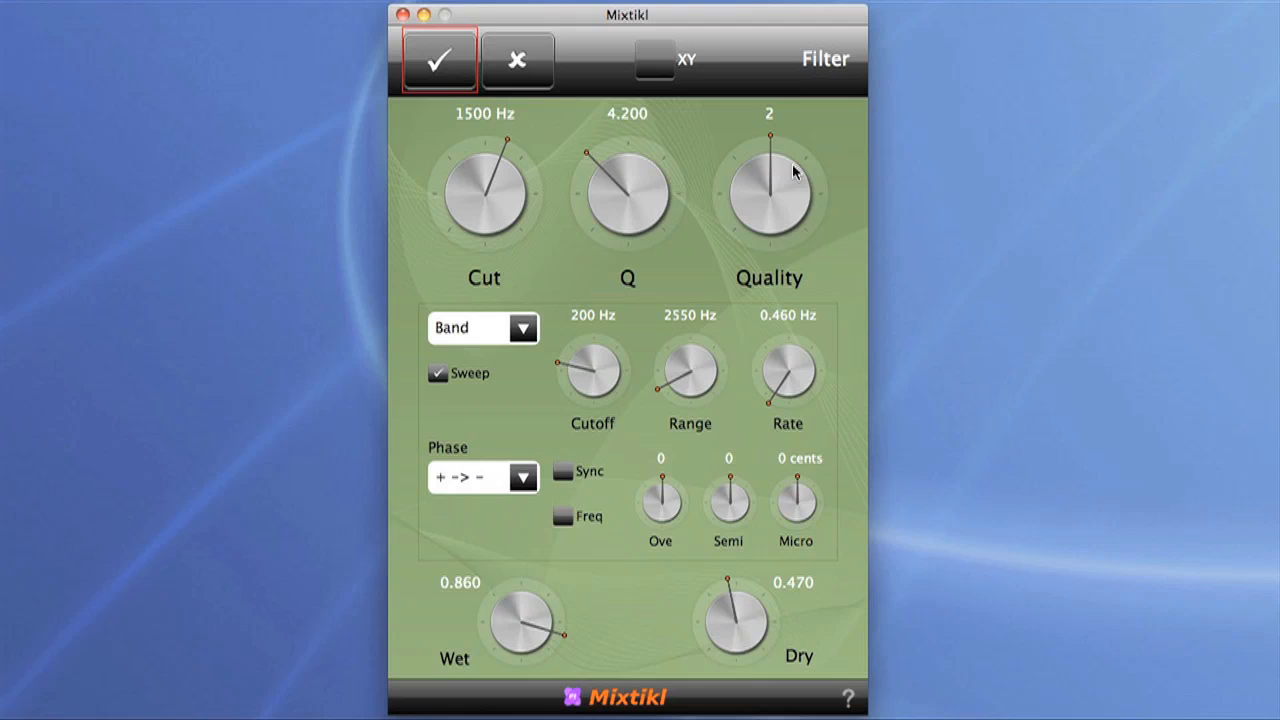
click(504, 73)
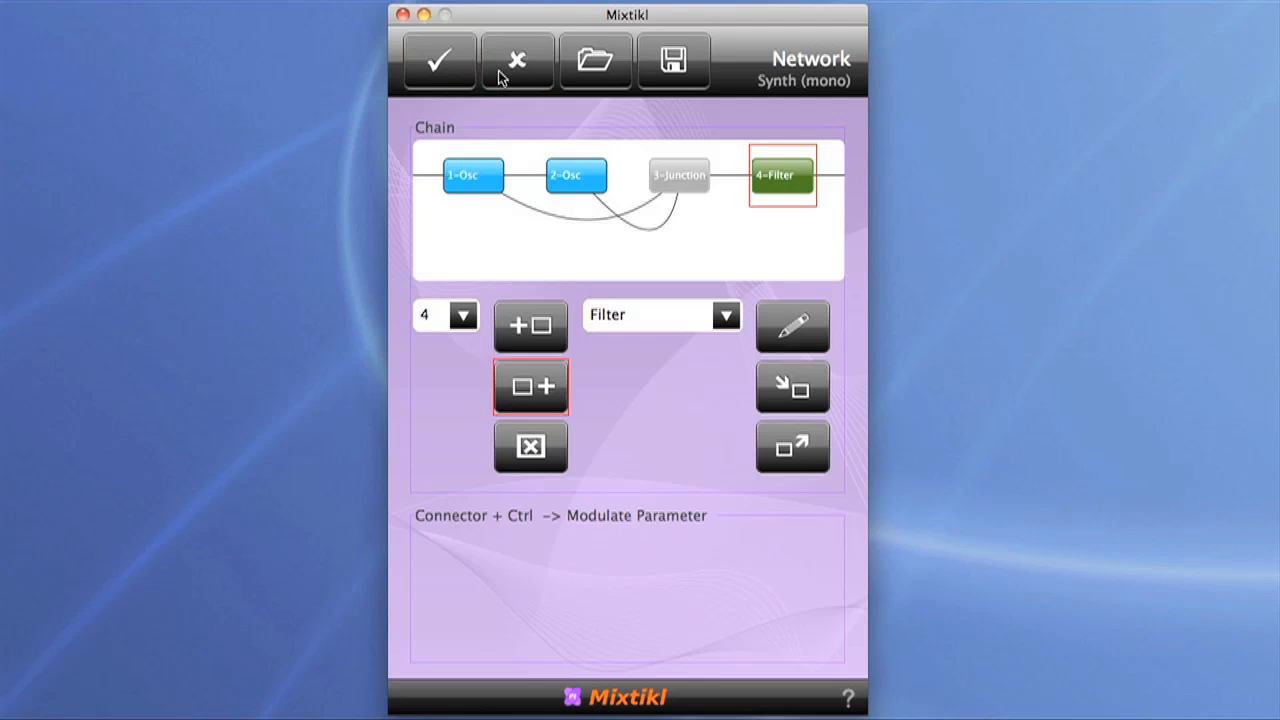
click(529, 450)
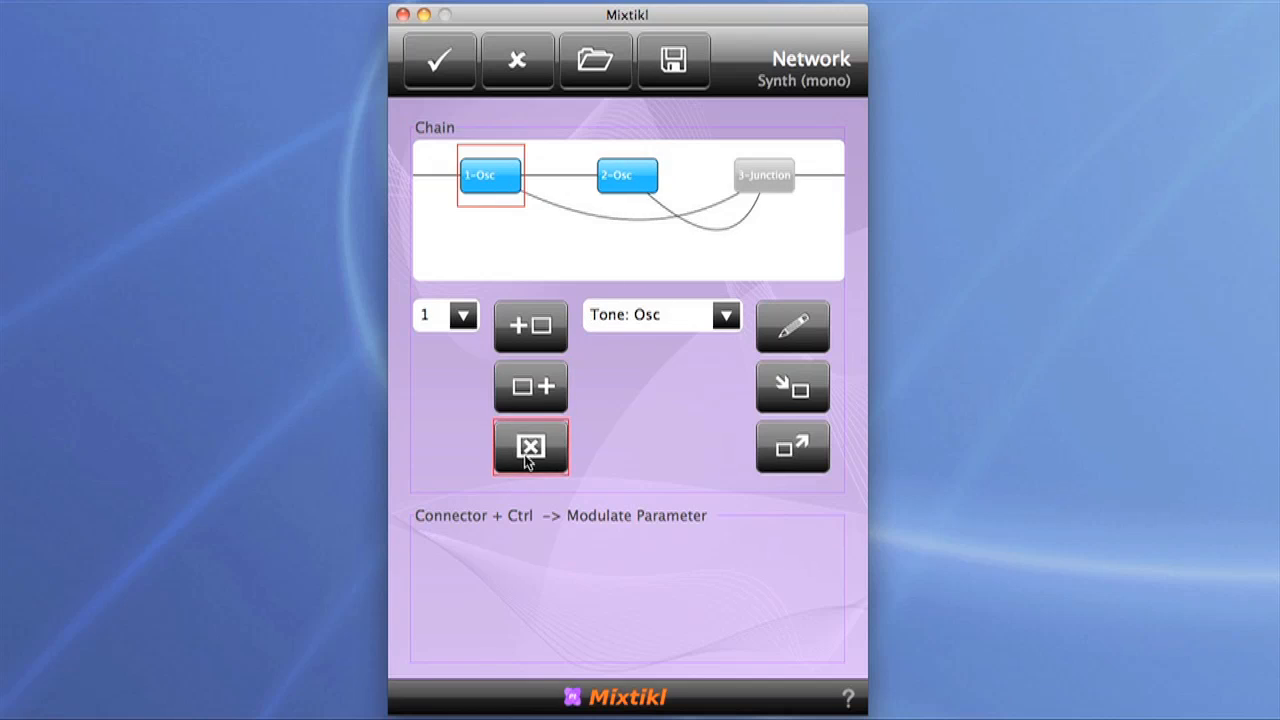
Step: Set the first oscillator's waveform to STS (Saw, Triangle, Square) and accept its settings
double_click(498, 177)
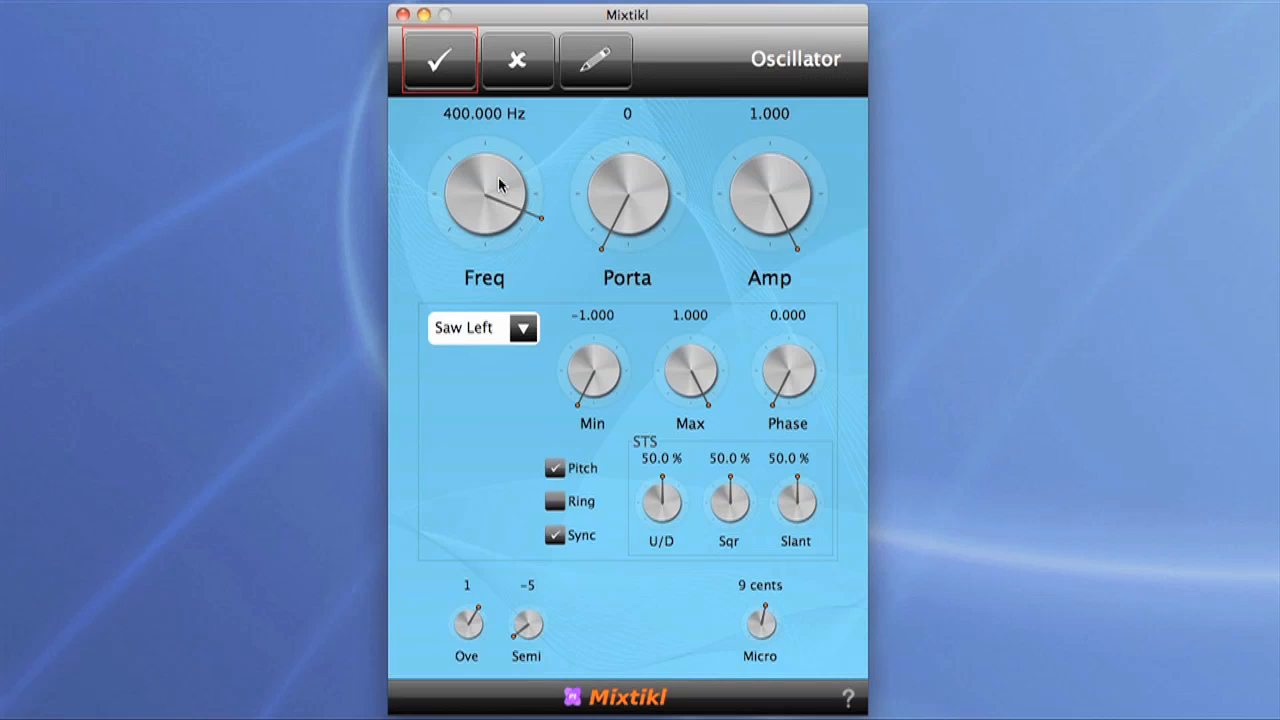
click(530, 336)
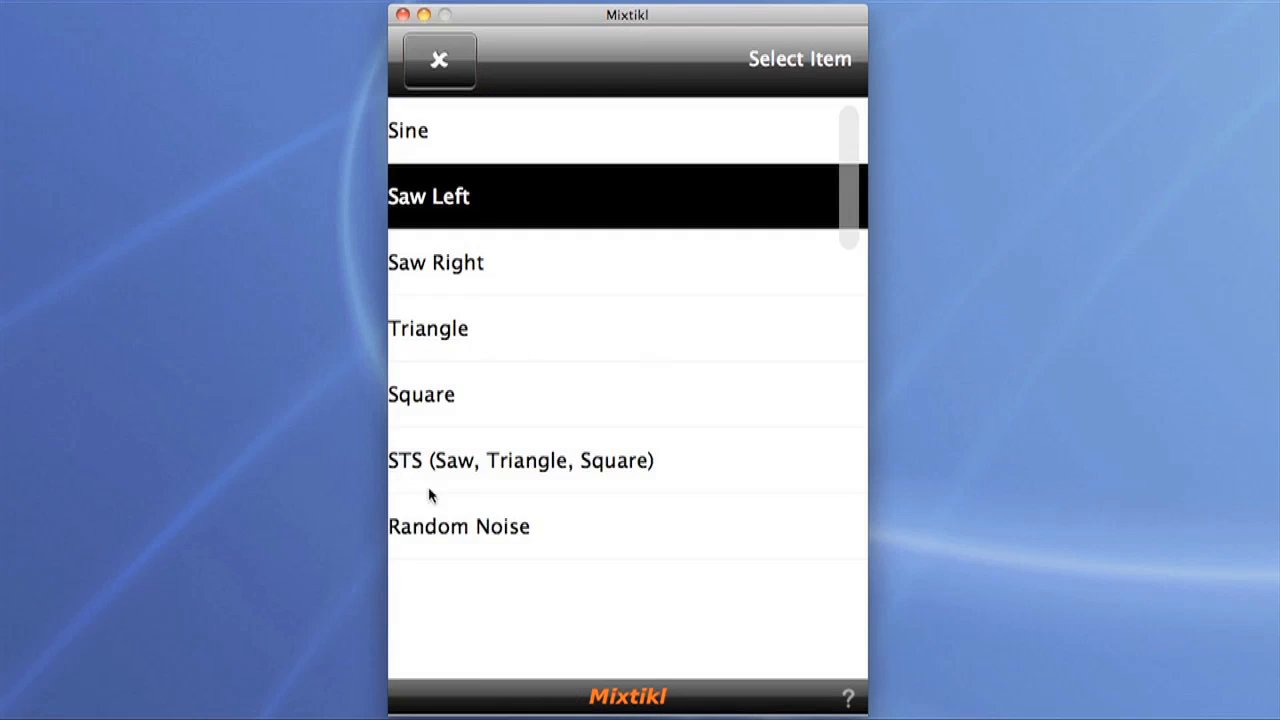
click(593, 472)
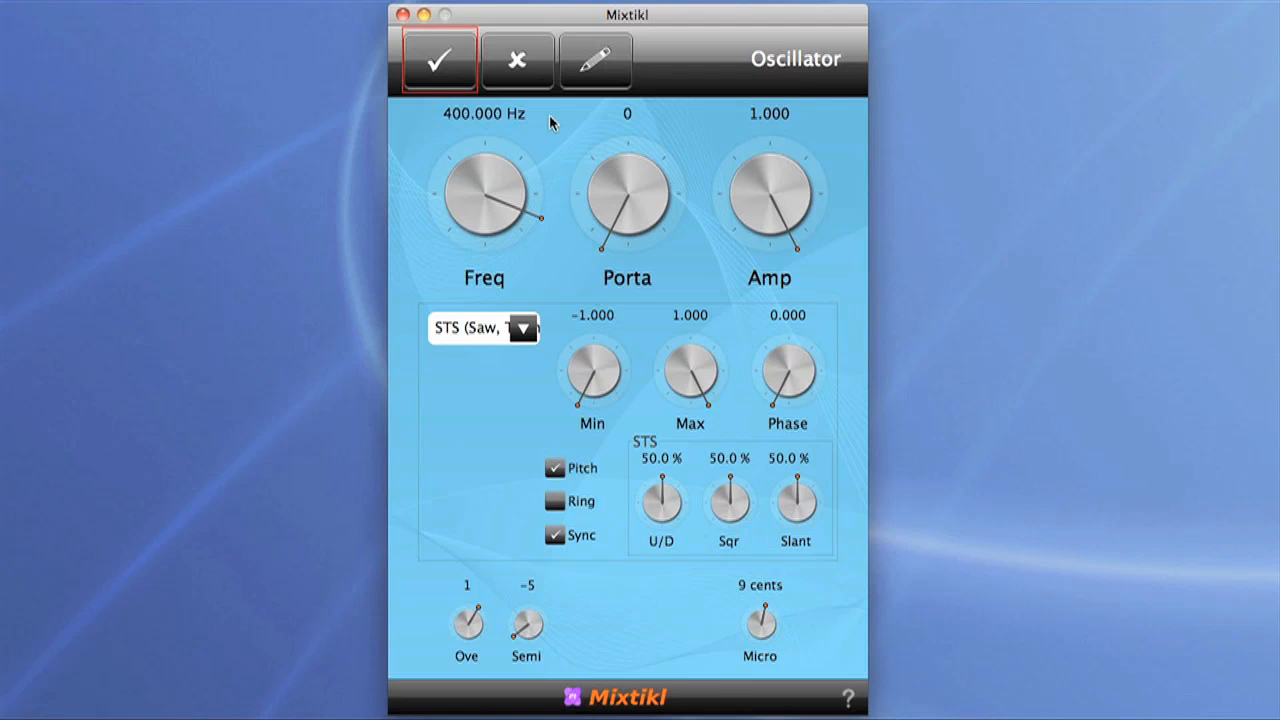
click(440, 62)
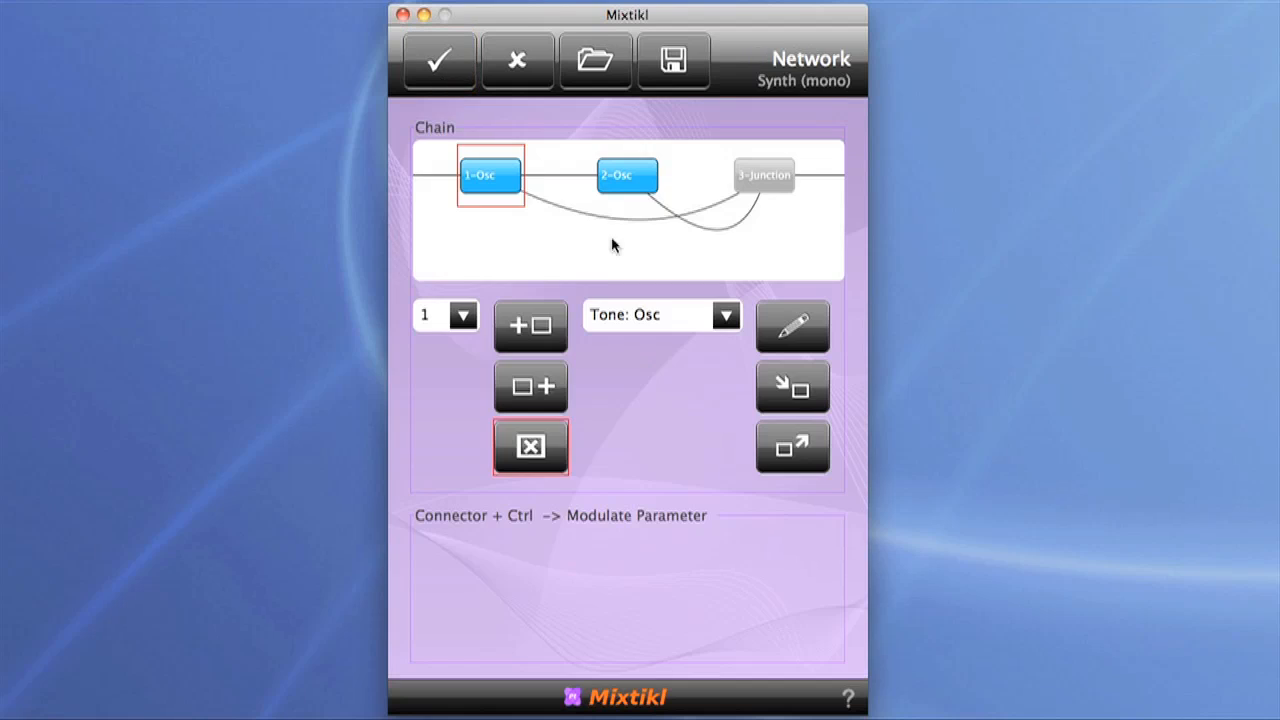
Step: Set the second oscillator's waveform to STS (Saw, Triangle, Square), with U/D at 49.0 % and Sqr at 51.0 %, and accept its settings
click(631, 176)
click(631, 175)
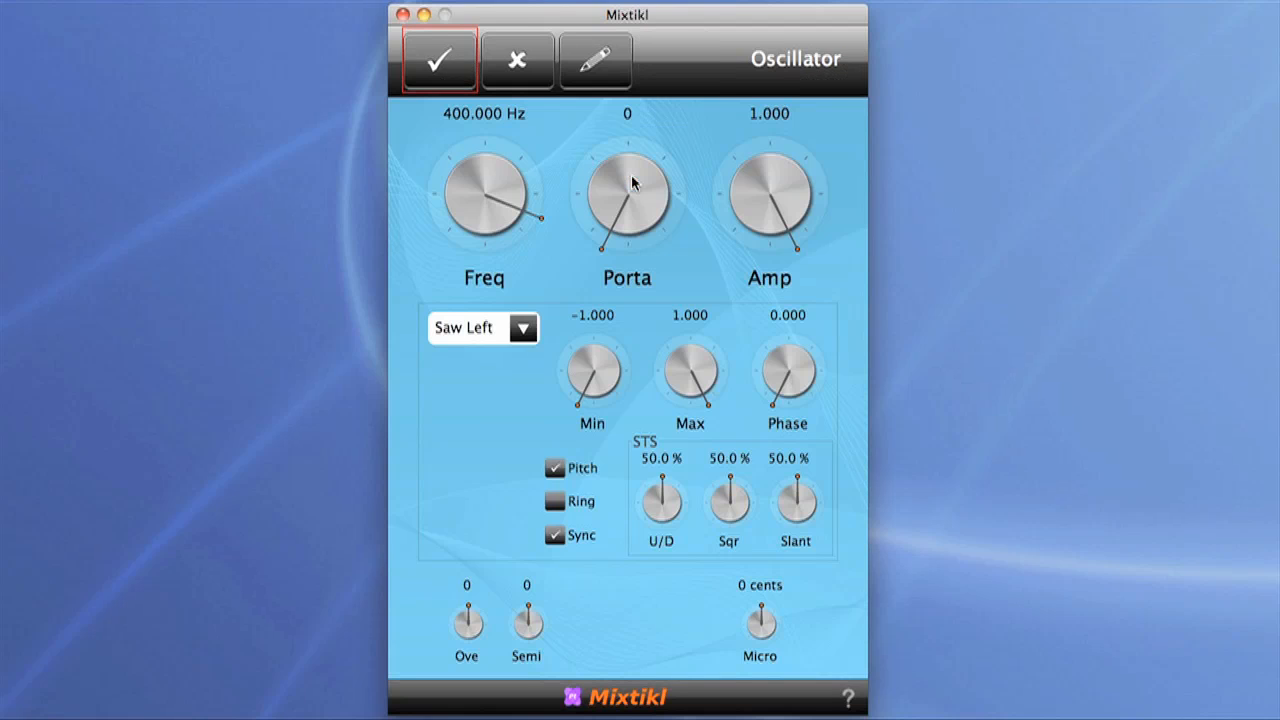
click(532, 328)
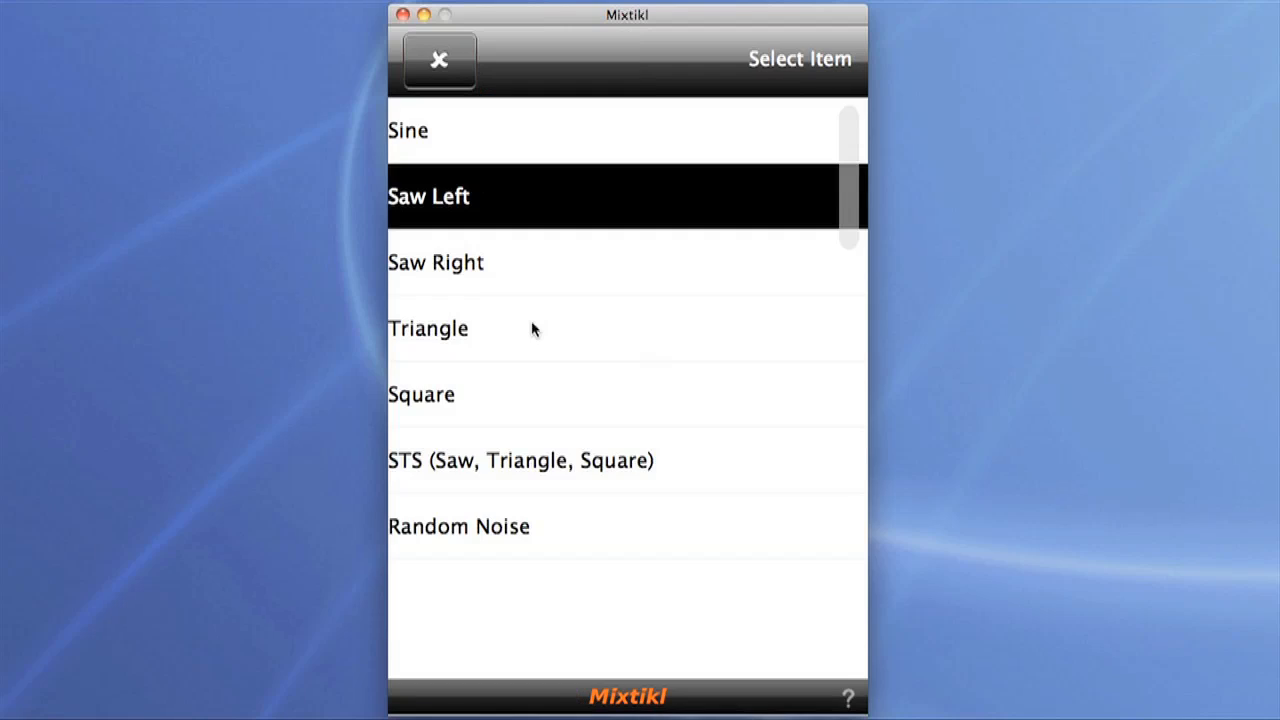
click(535, 465)
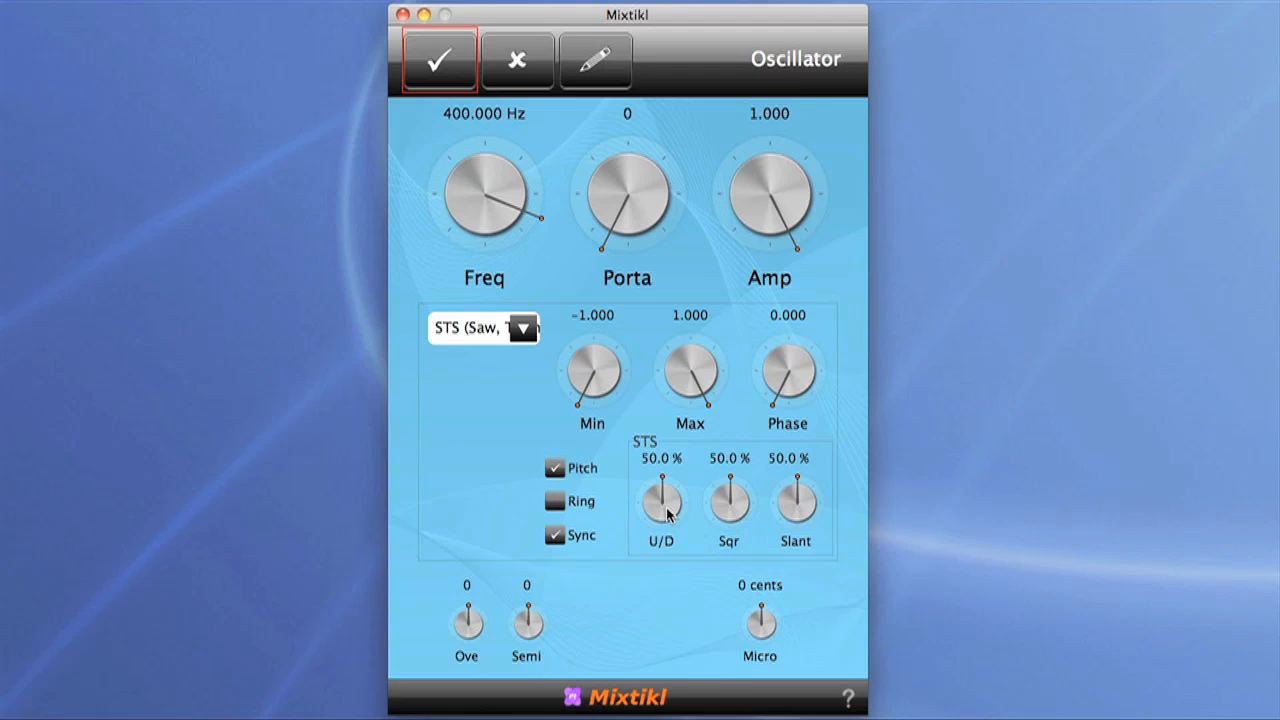
drag(667, 512, 722, 512)
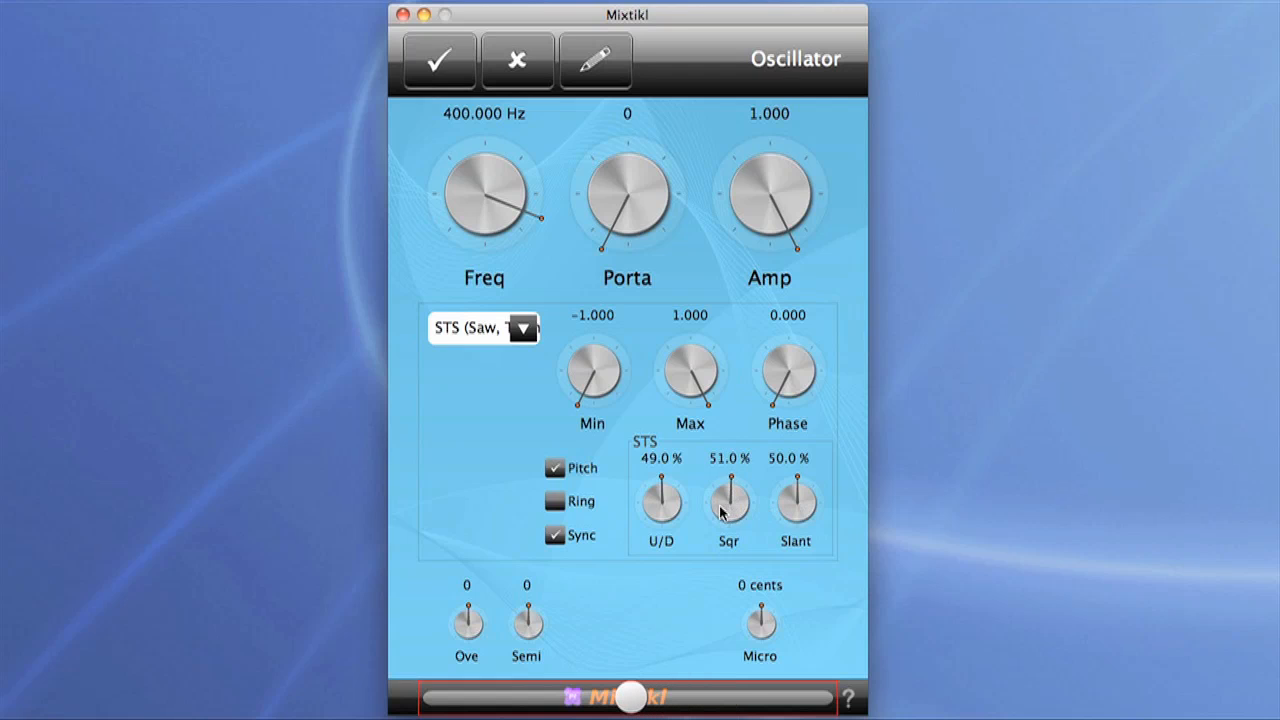
click(436, 82)
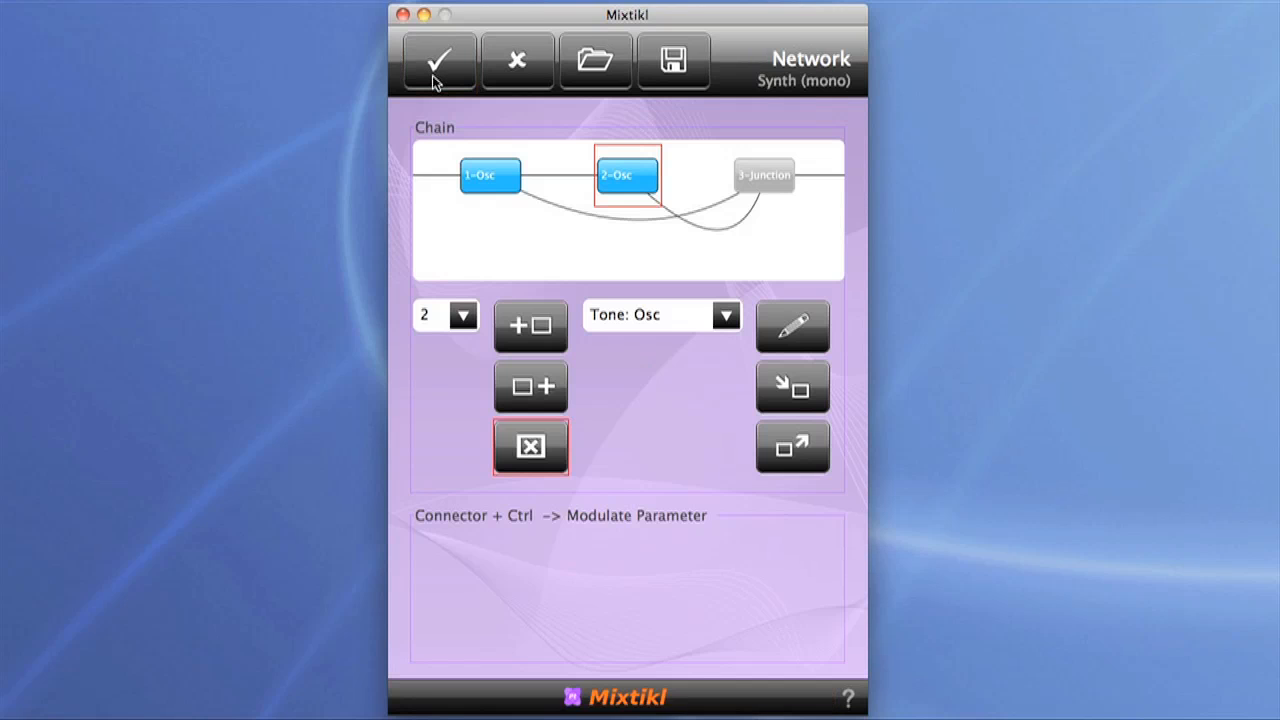
Step: Insert a Ctrl-LFO unit before the first oscillator in the synth chain
click(498, 174)
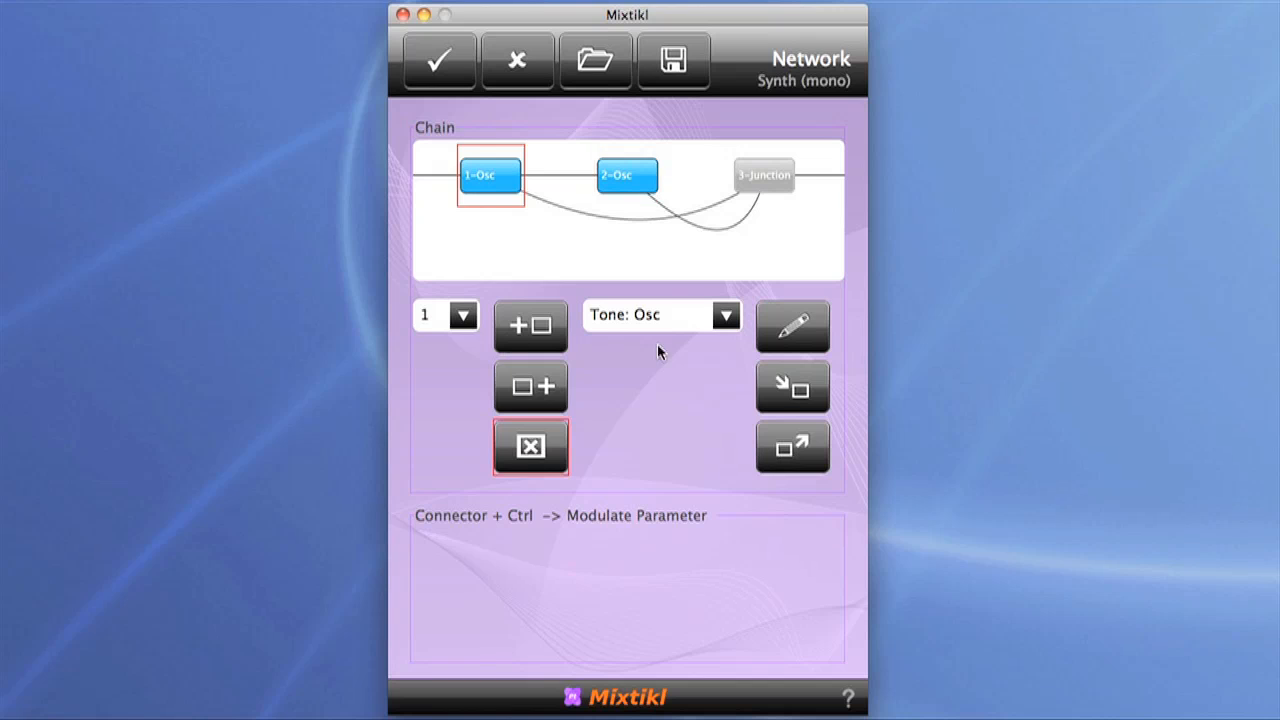
click(712, 318)
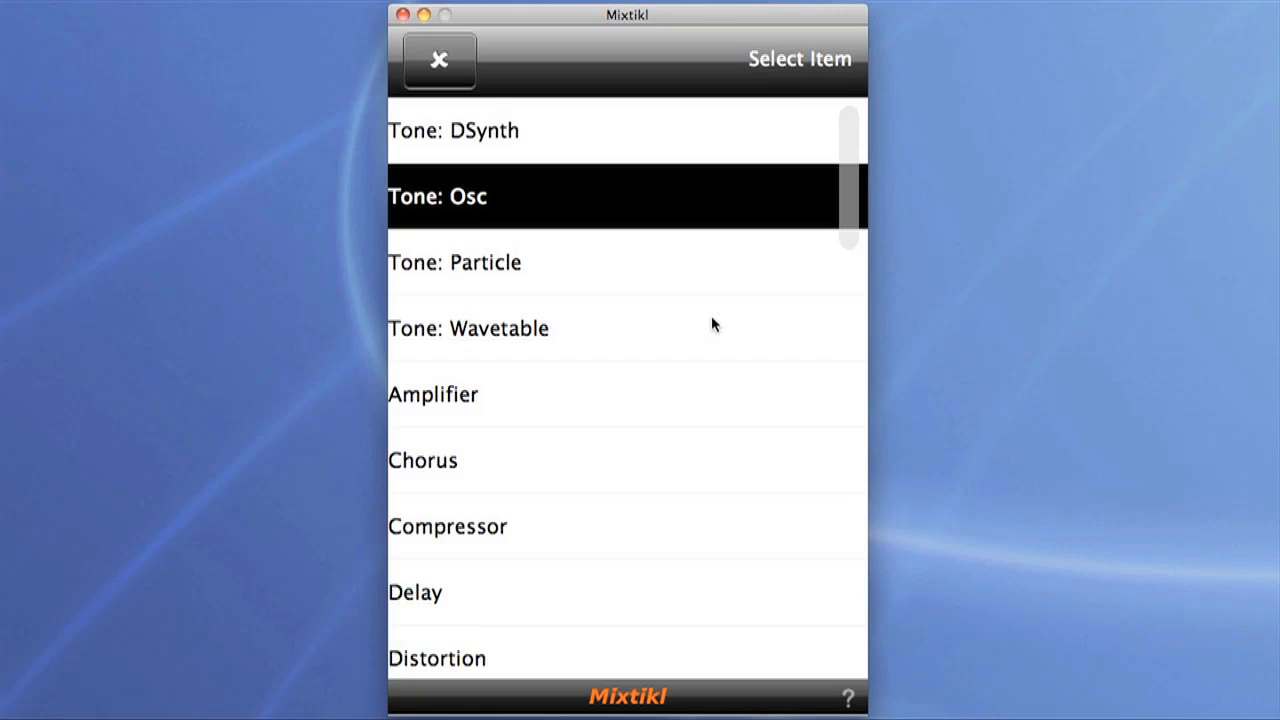
scroll(712, 323, down, 10)
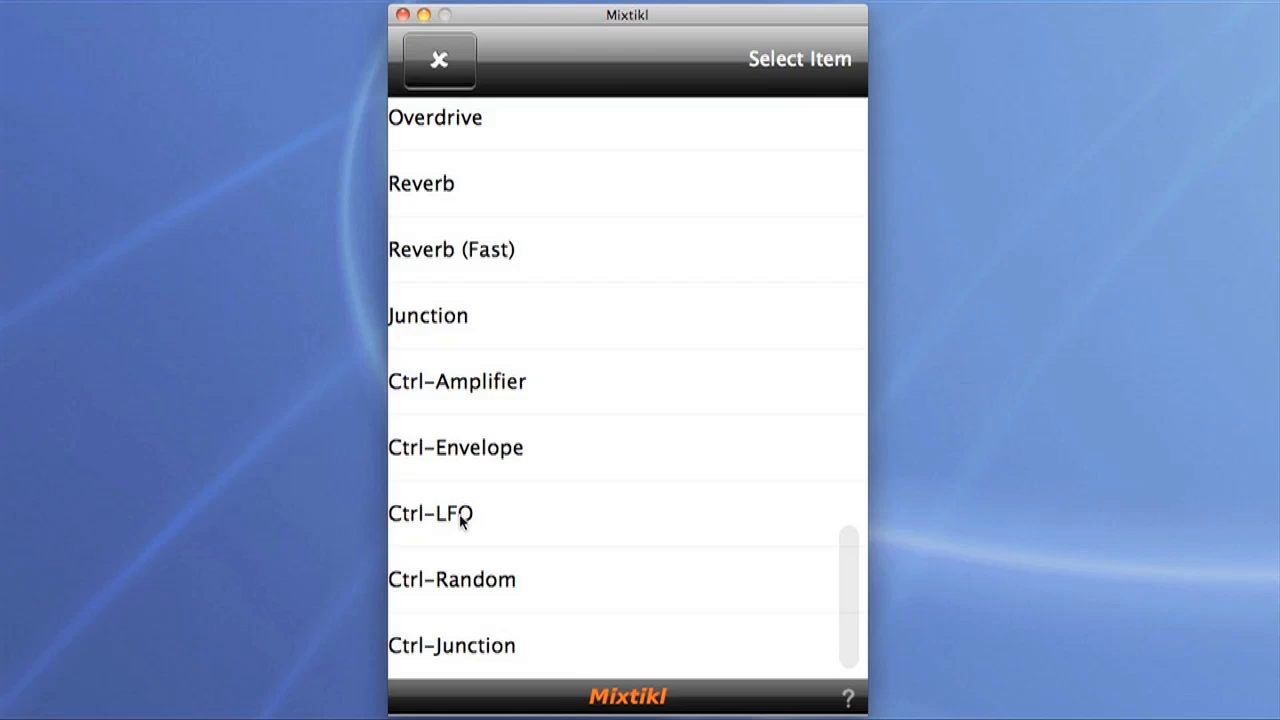
click(461, 516)
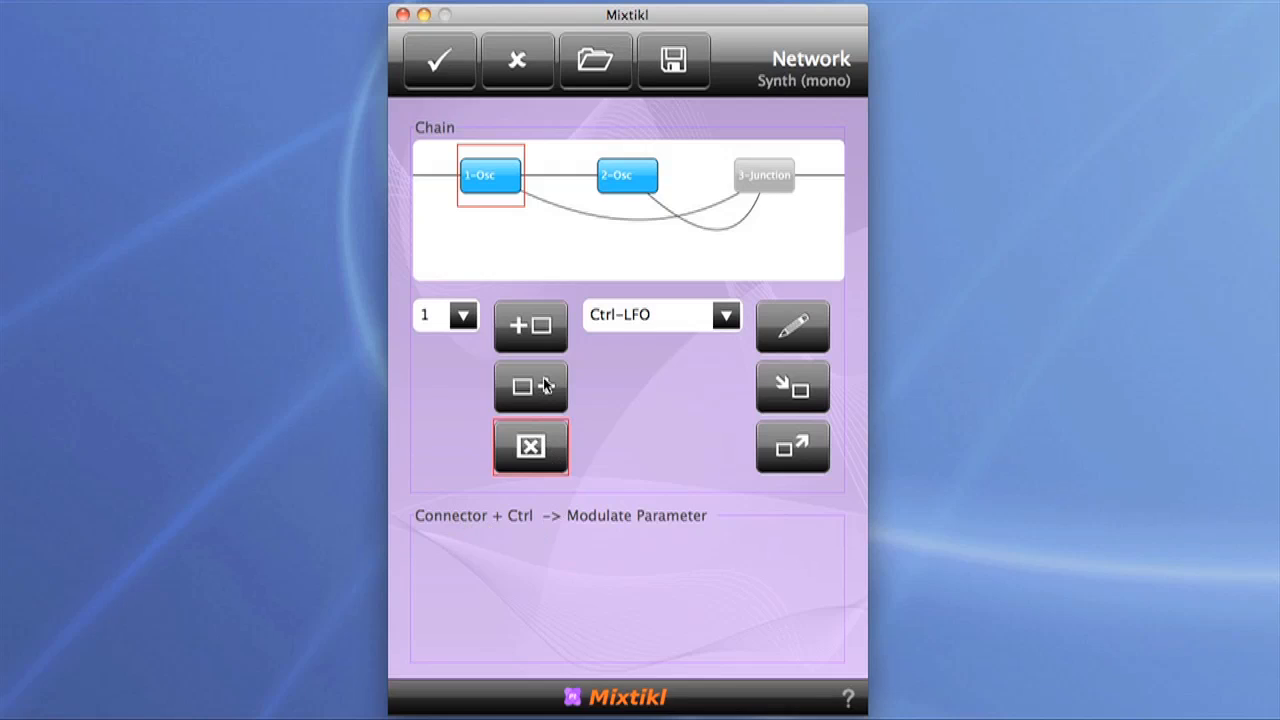
click(543, 336)
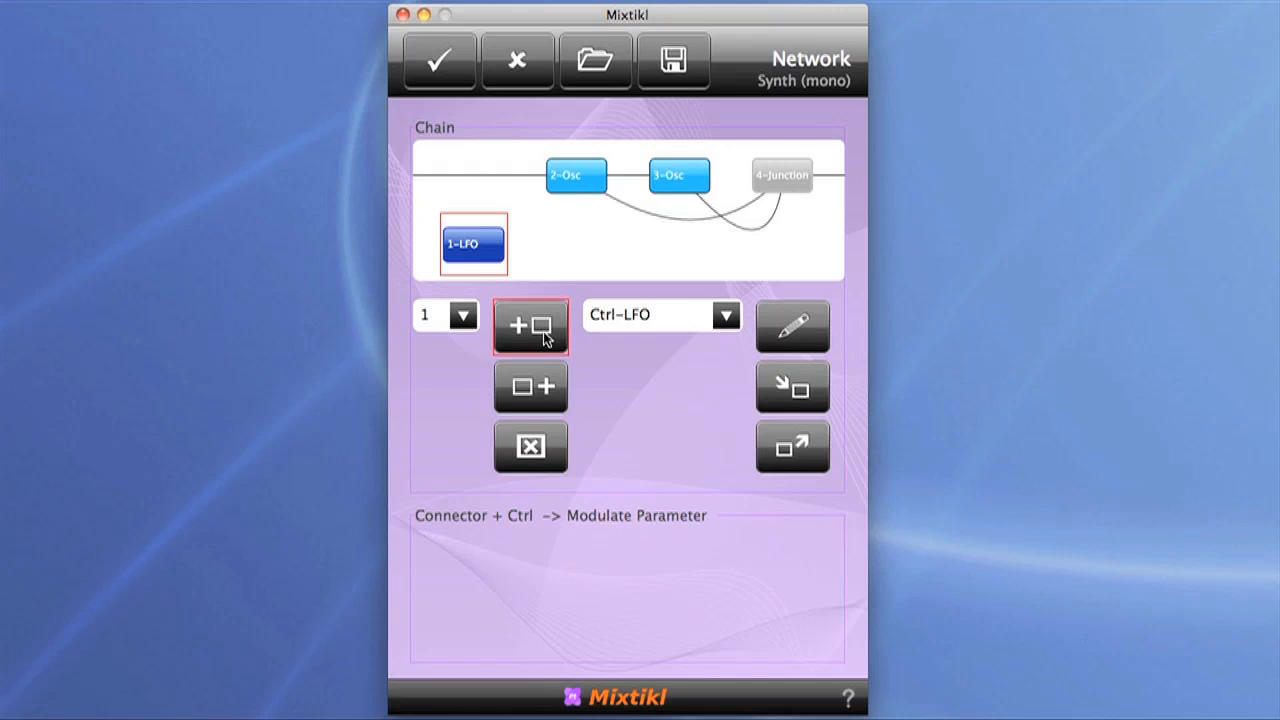
Step: Set the LFO to a Triangle waveform, frequency about 52.5 Hz and Freq List BPM / 32, and accept its settings
double_click(484, 247)
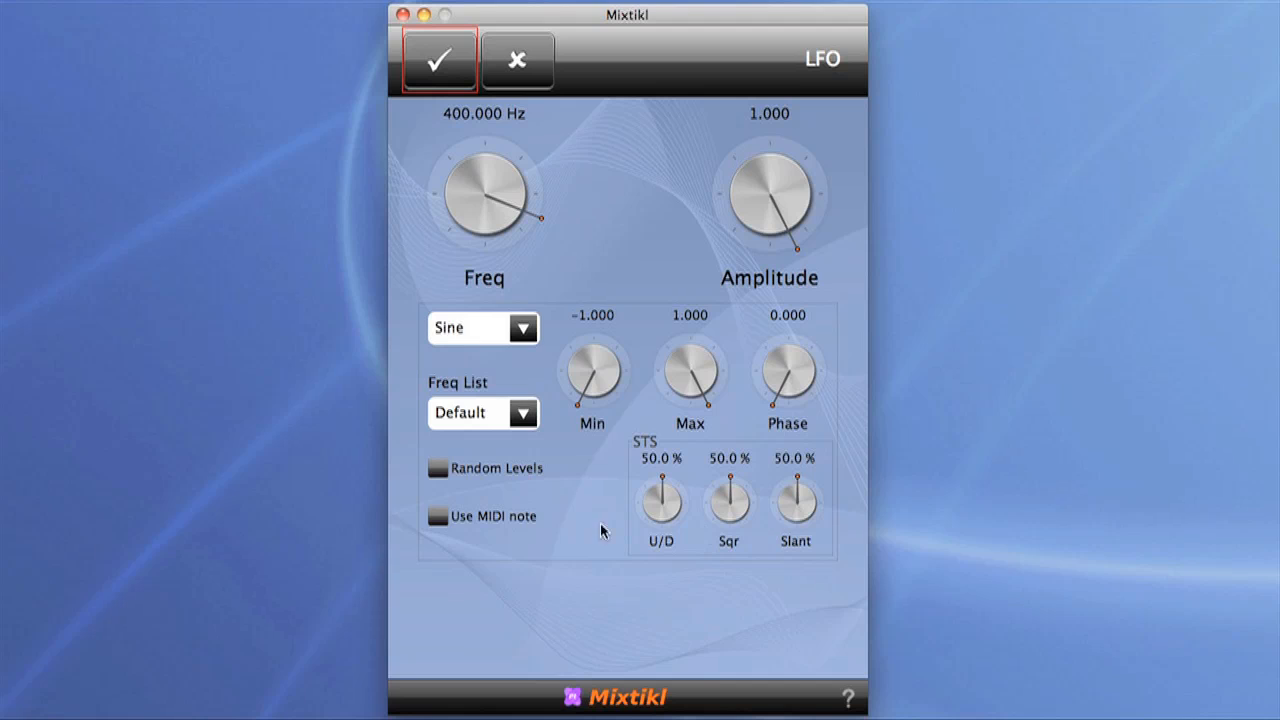
click(521, 329)
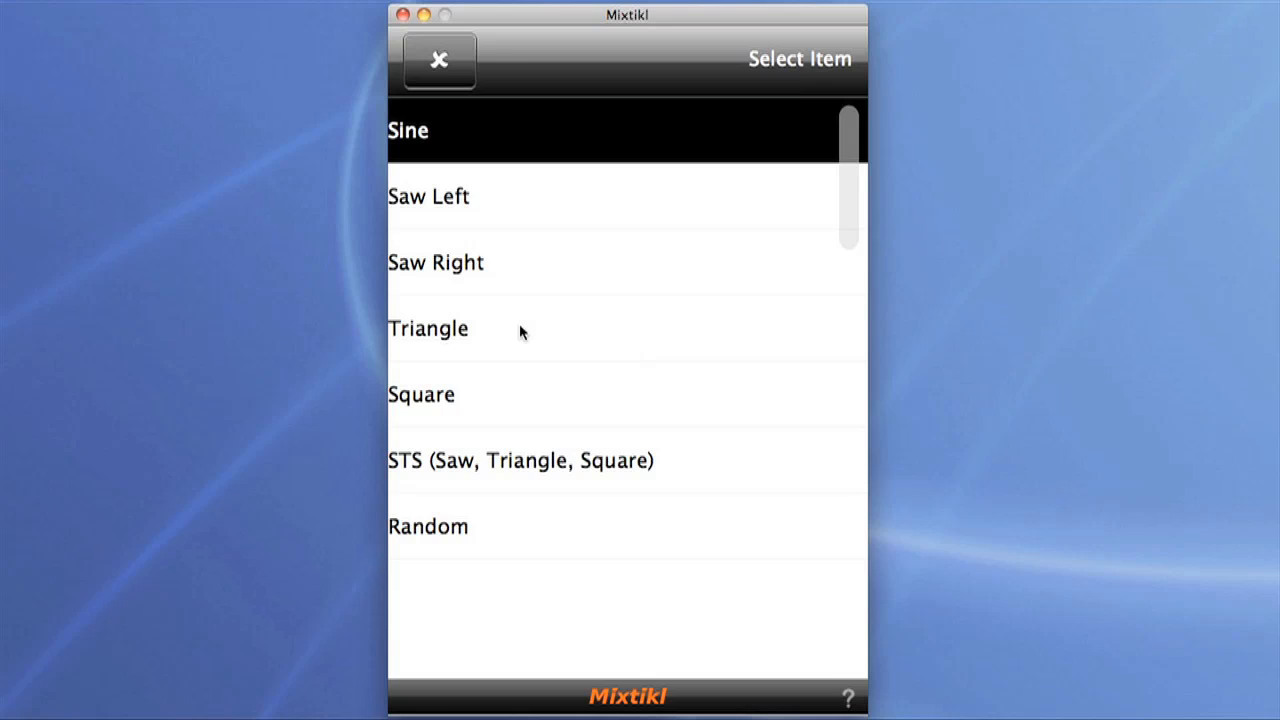
click(519, 325)
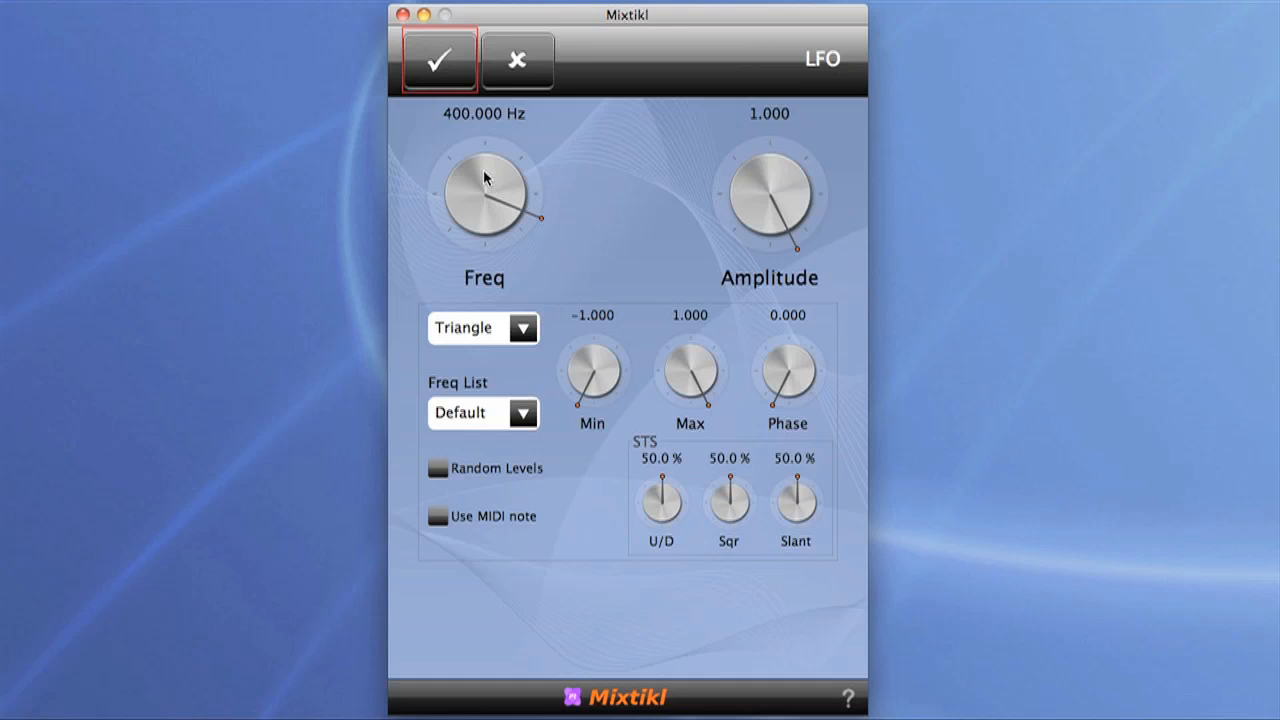
drag(487, 180, 438, 178)
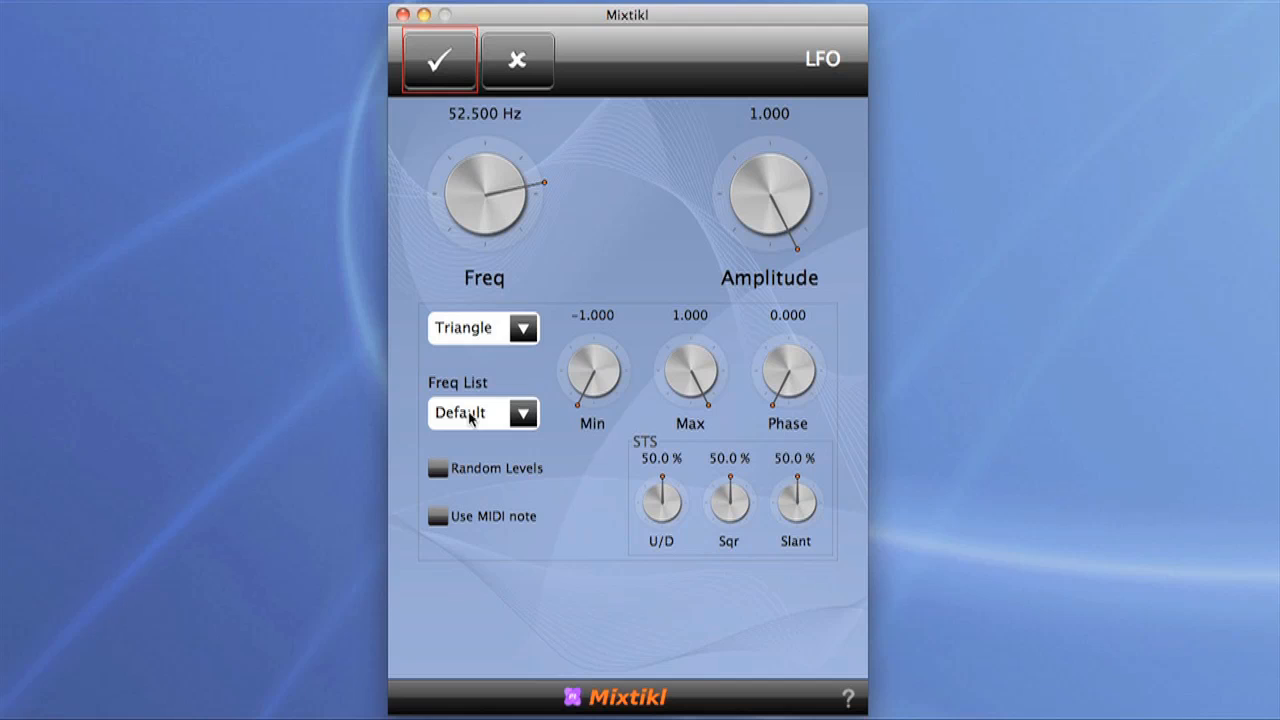
click(523, 422)
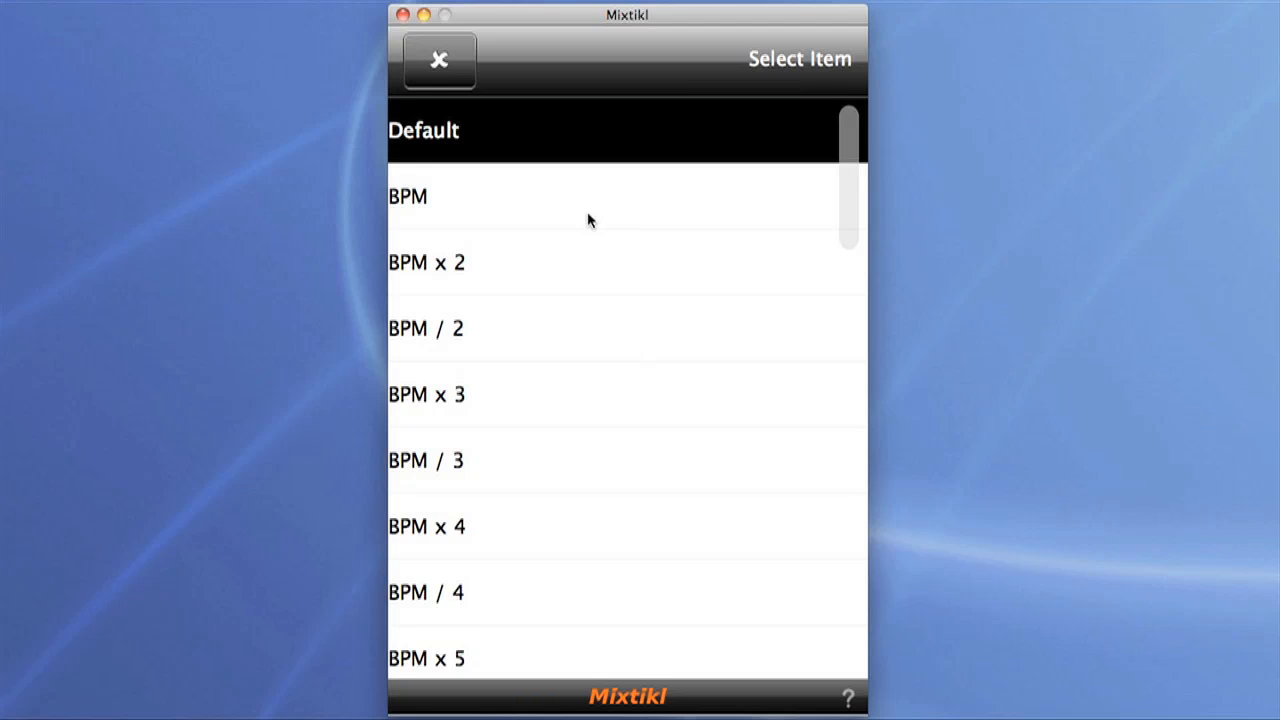
scroll(588, 215, down, 10)
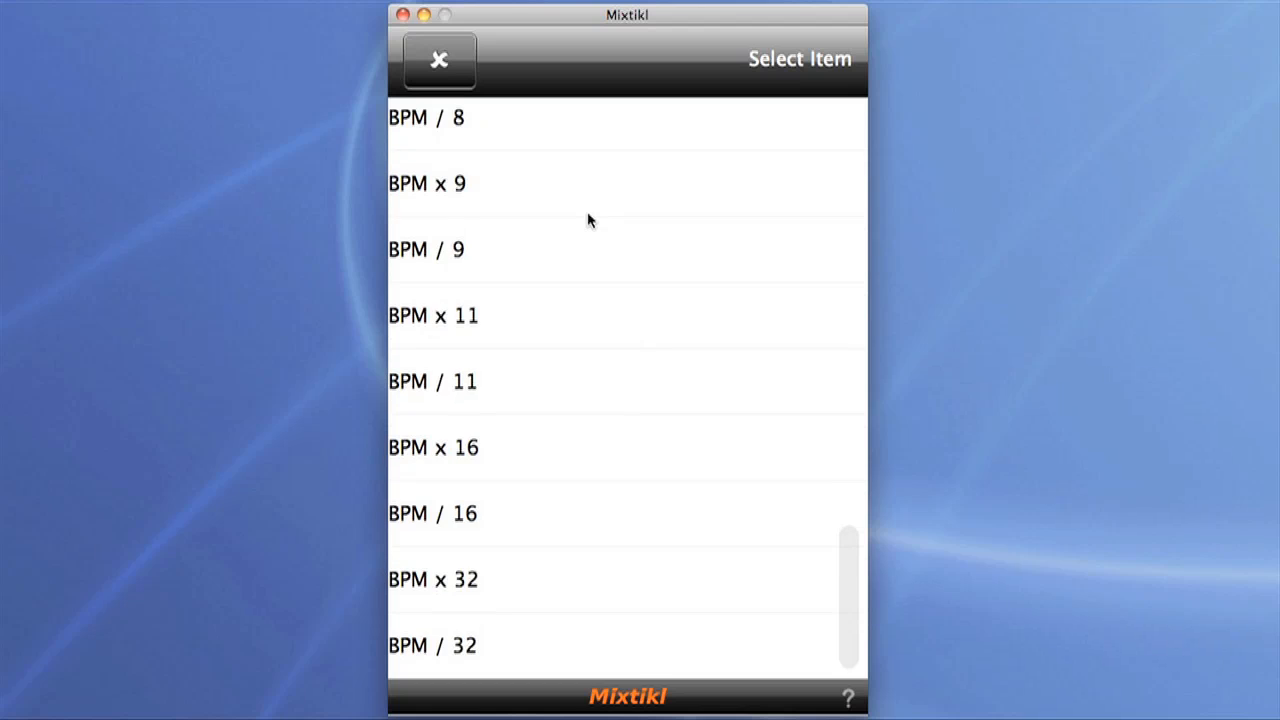
click(500, 648)
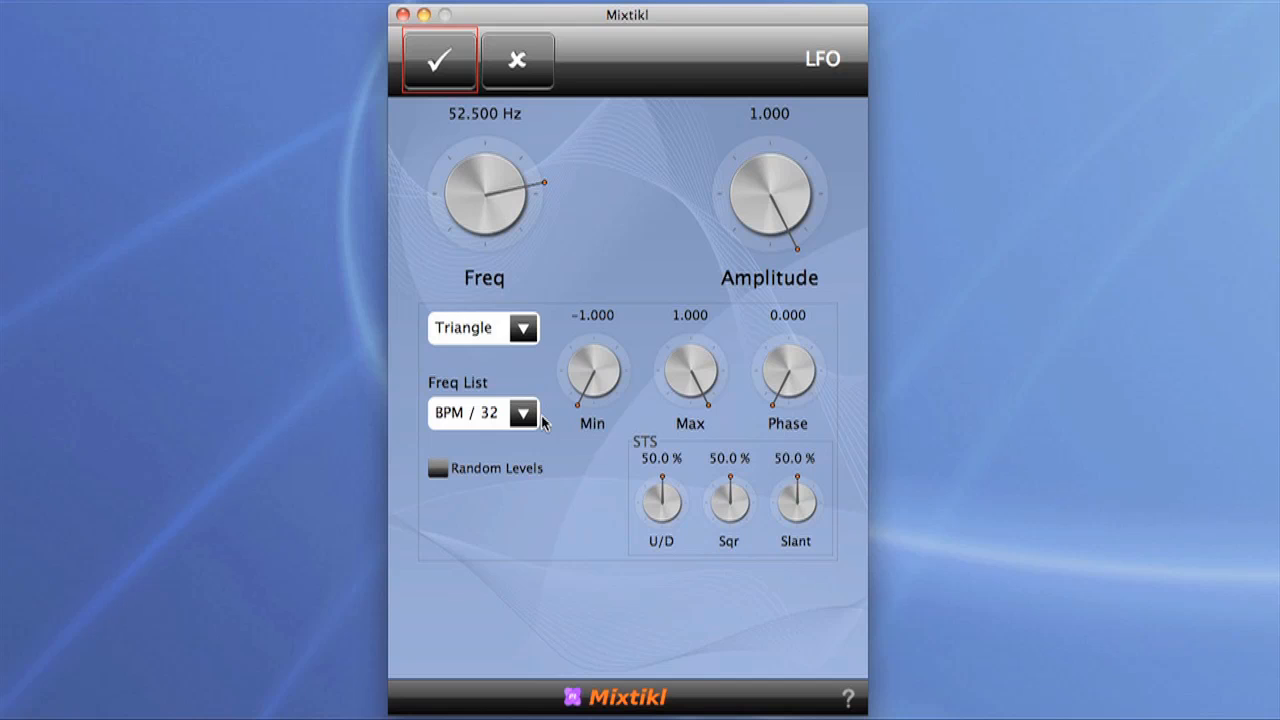
click(442, 67)
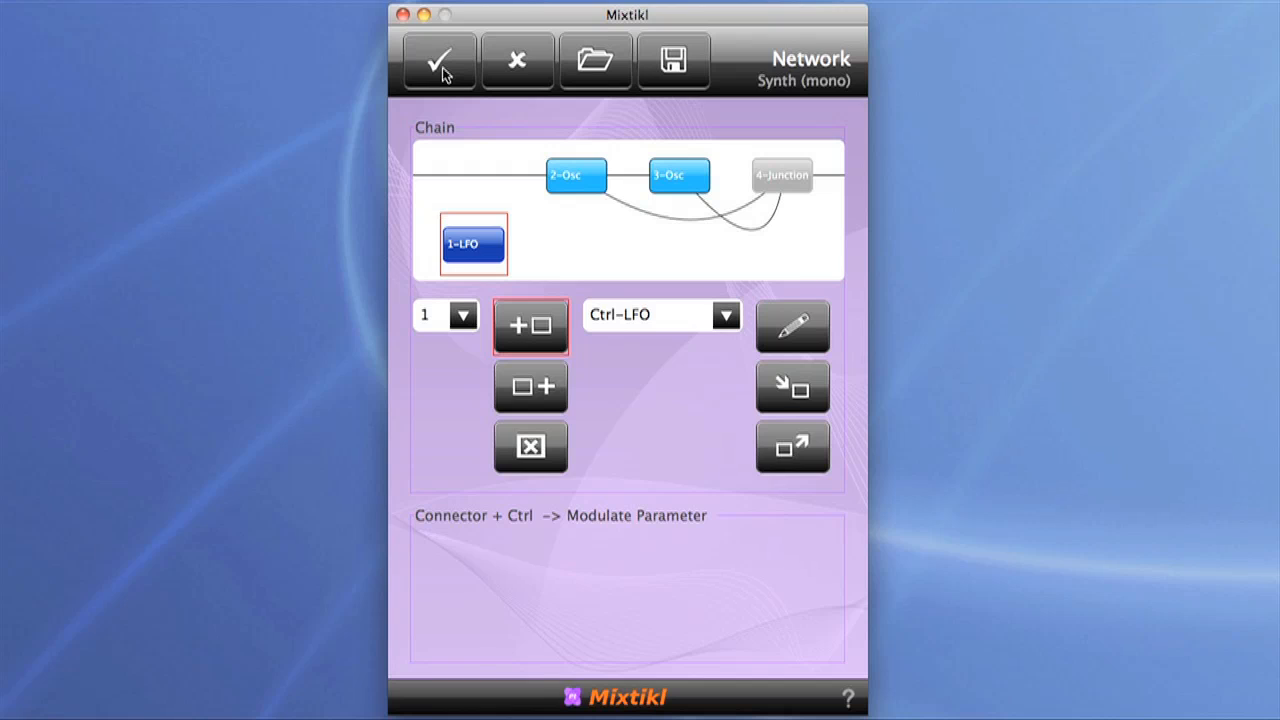
Step: Connect the LFO to the first oscillator, modulating Up/Down Ratio with a scale of about 0.334
click(582, 192)
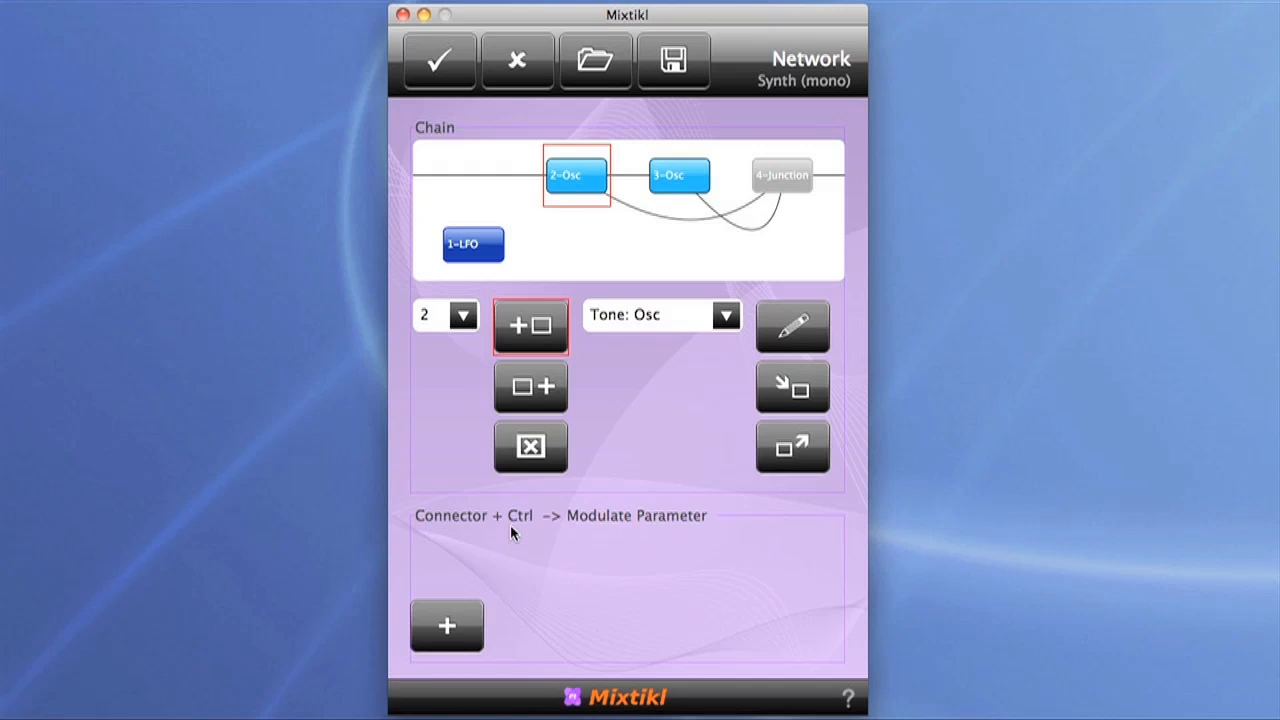
click(447, 628)
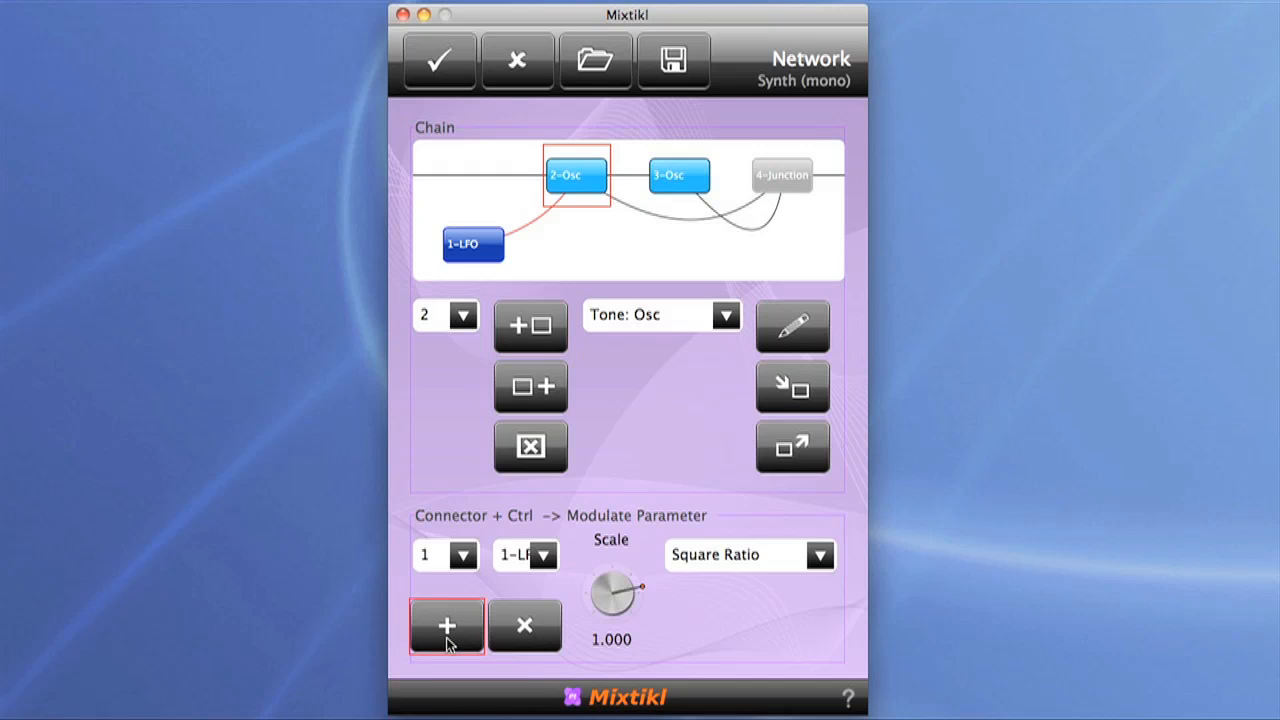
click(817, 558)
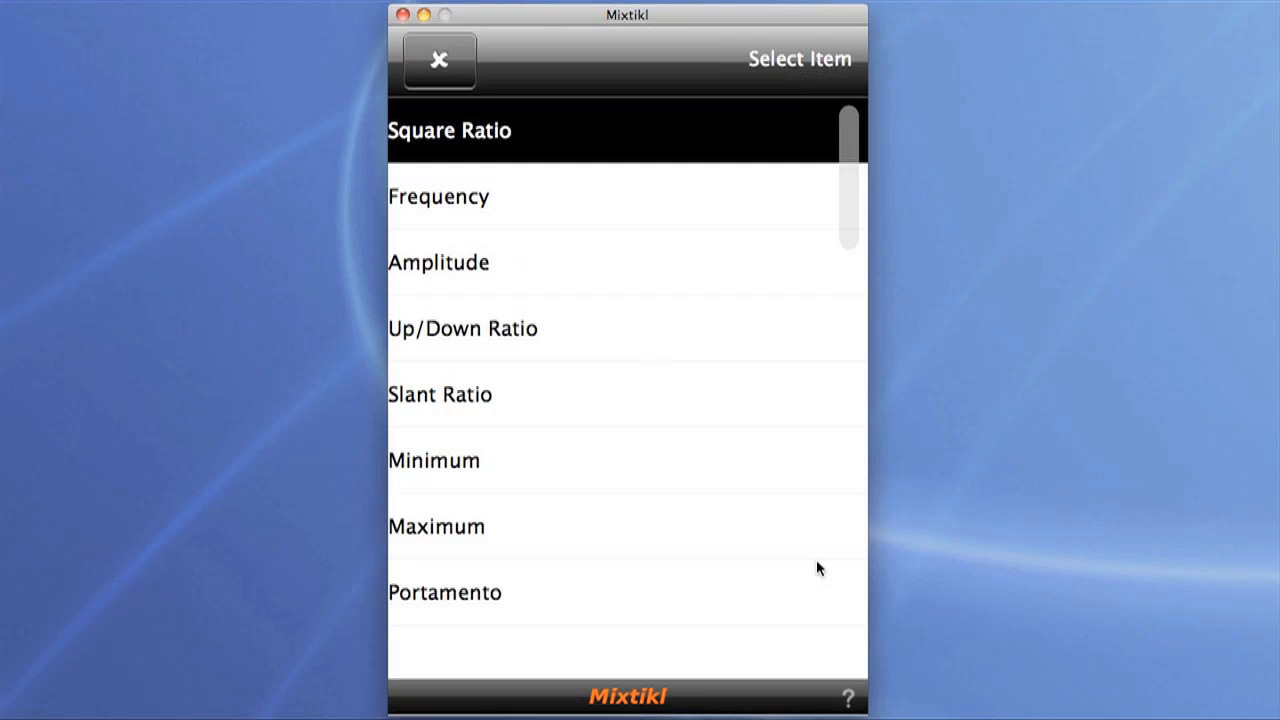
click(527, 330)
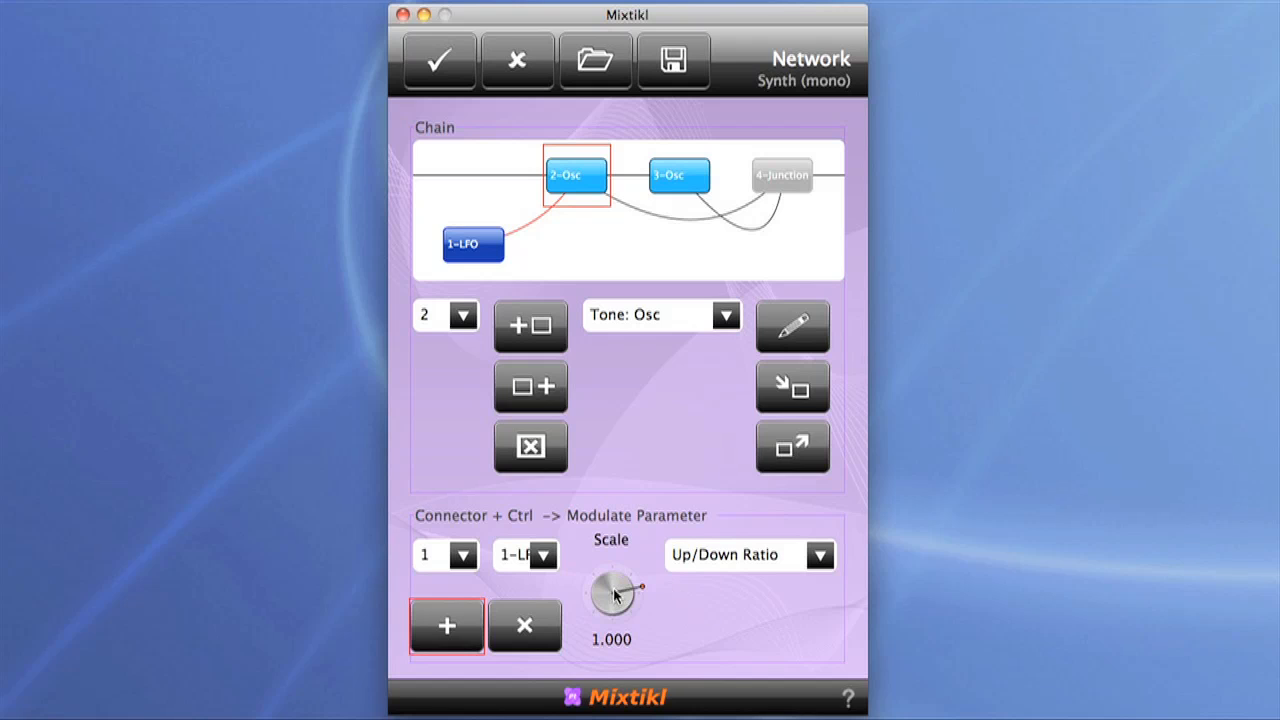
drag(615, 595, 558, 580)
drag(608, 600, 591, 600)
Step: Add a second LFO connector to the first oscillator, modulating Square Ratio, and adjust its scale slightly
click(452, 628)
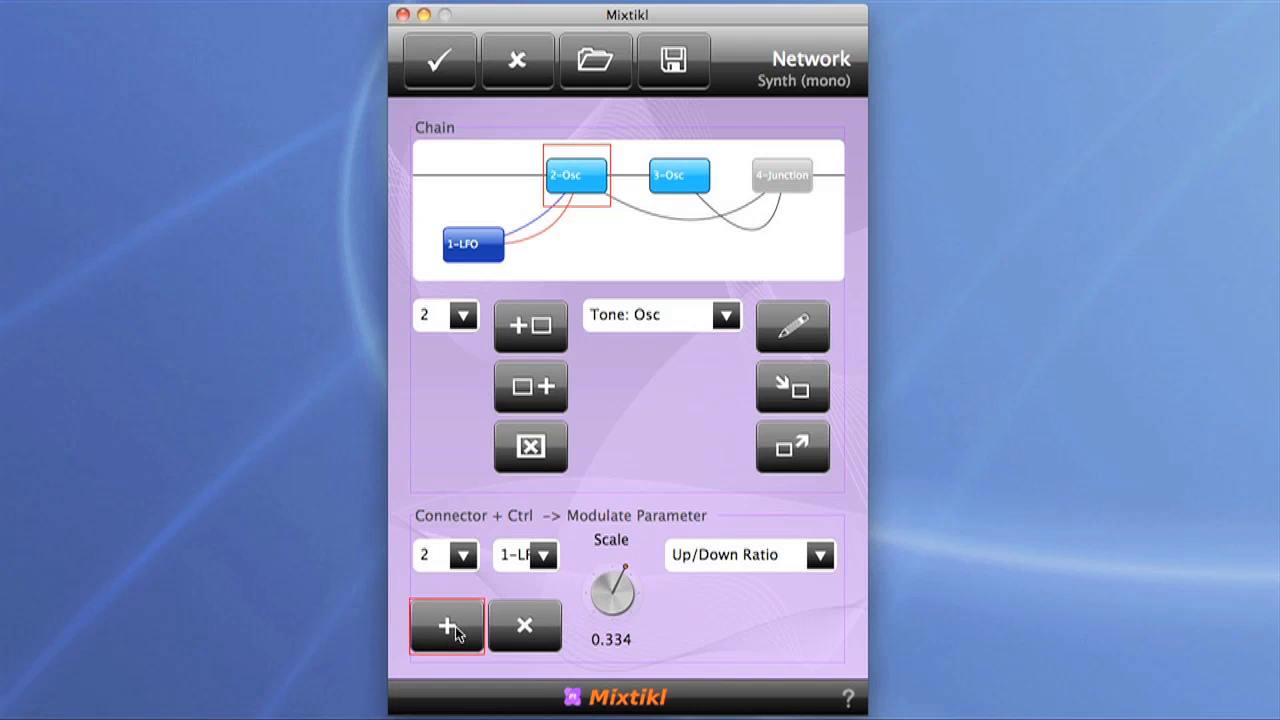
click(818, 560)
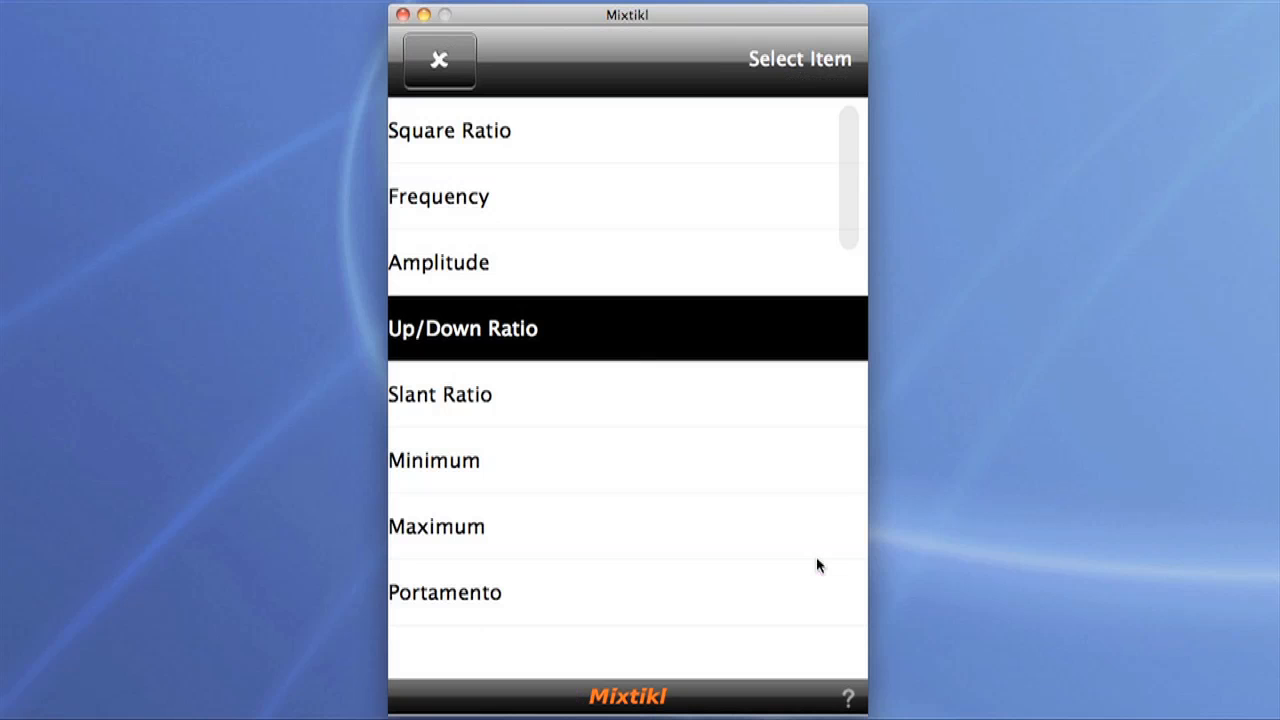
click(512, 141)
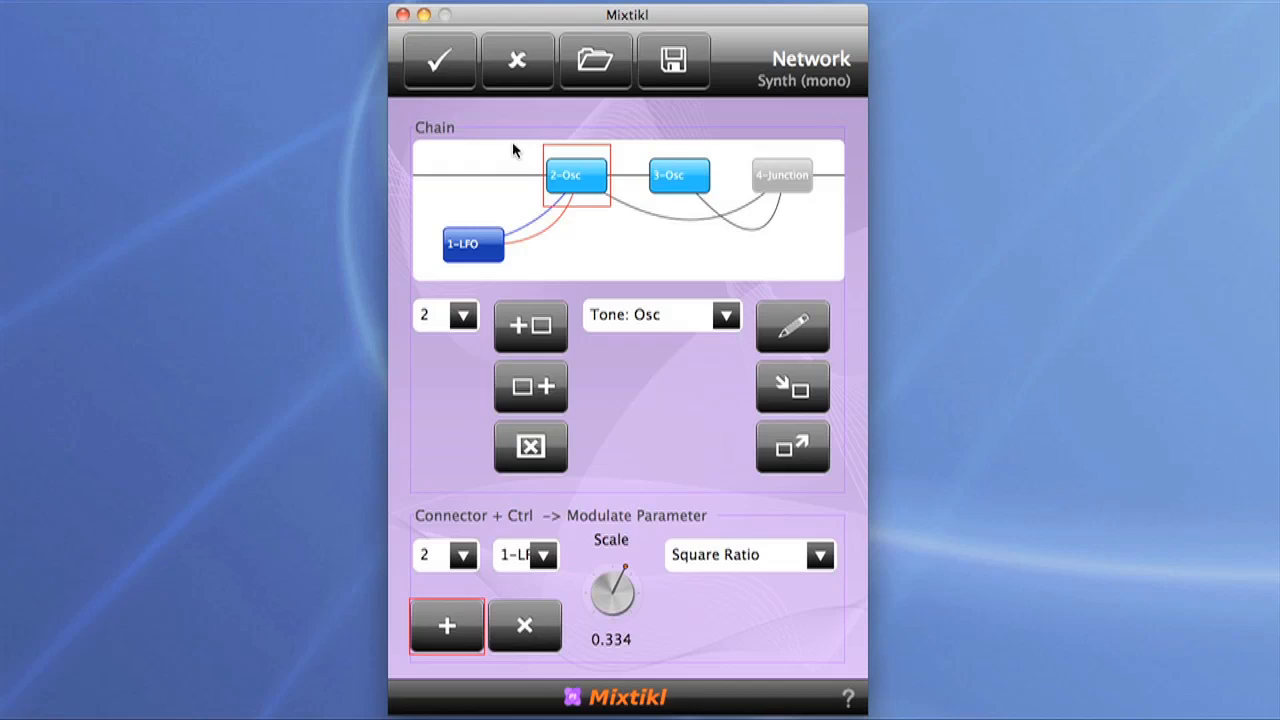
click(604, 590)
drag(604, 590, 608, 590)
Step: Connect the LFO to the second oscillator, modulating Square Ratio with a scale of about -0.266
click(689, 175)
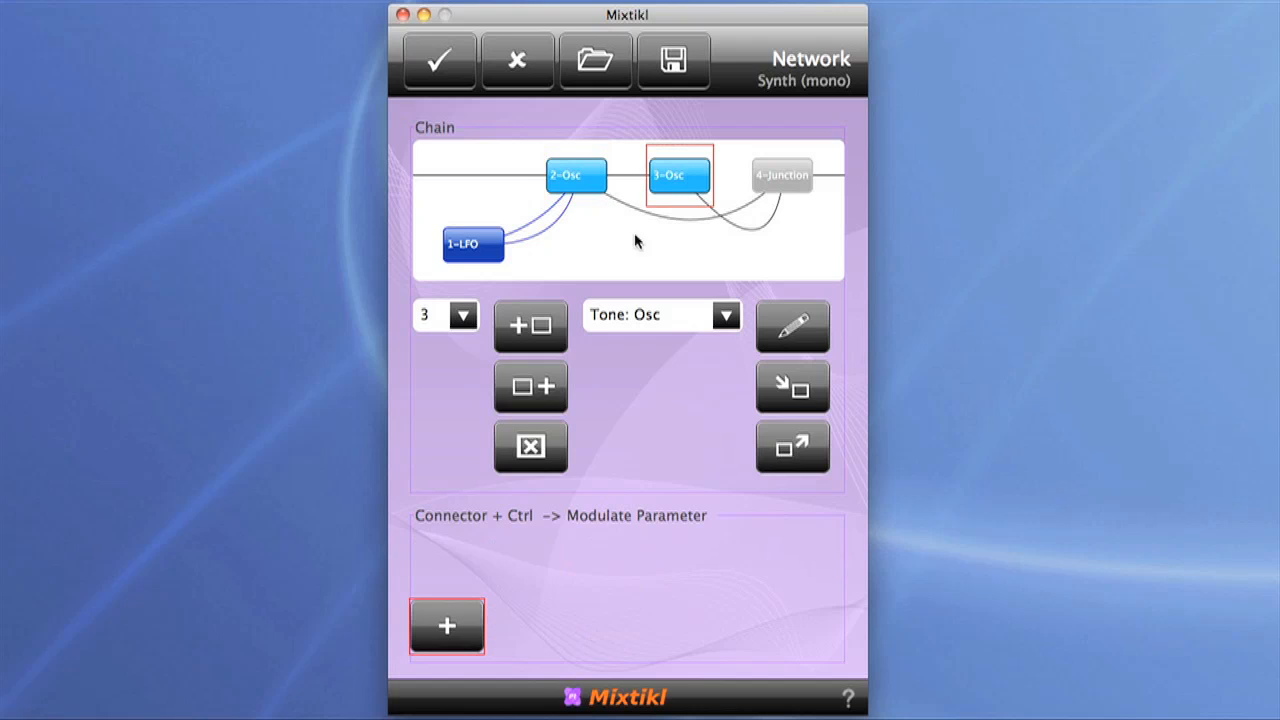
click(449, 640)
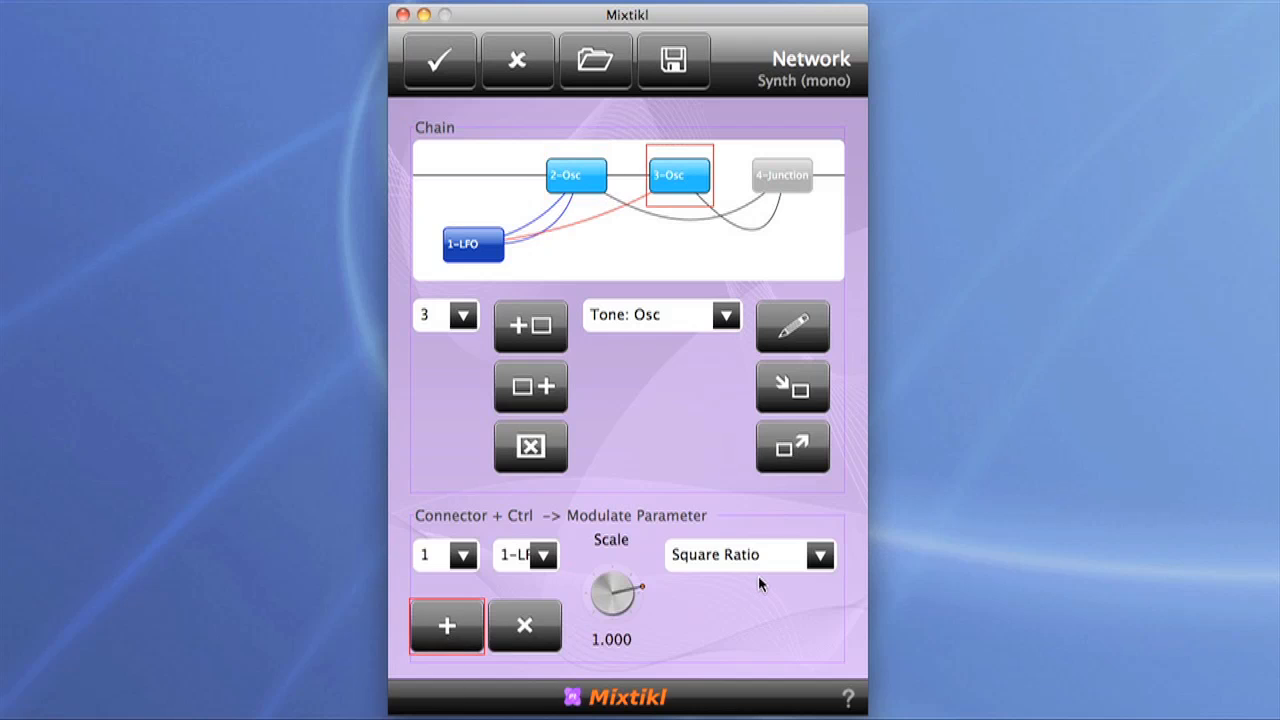
drag(615, 597, 479, 591)
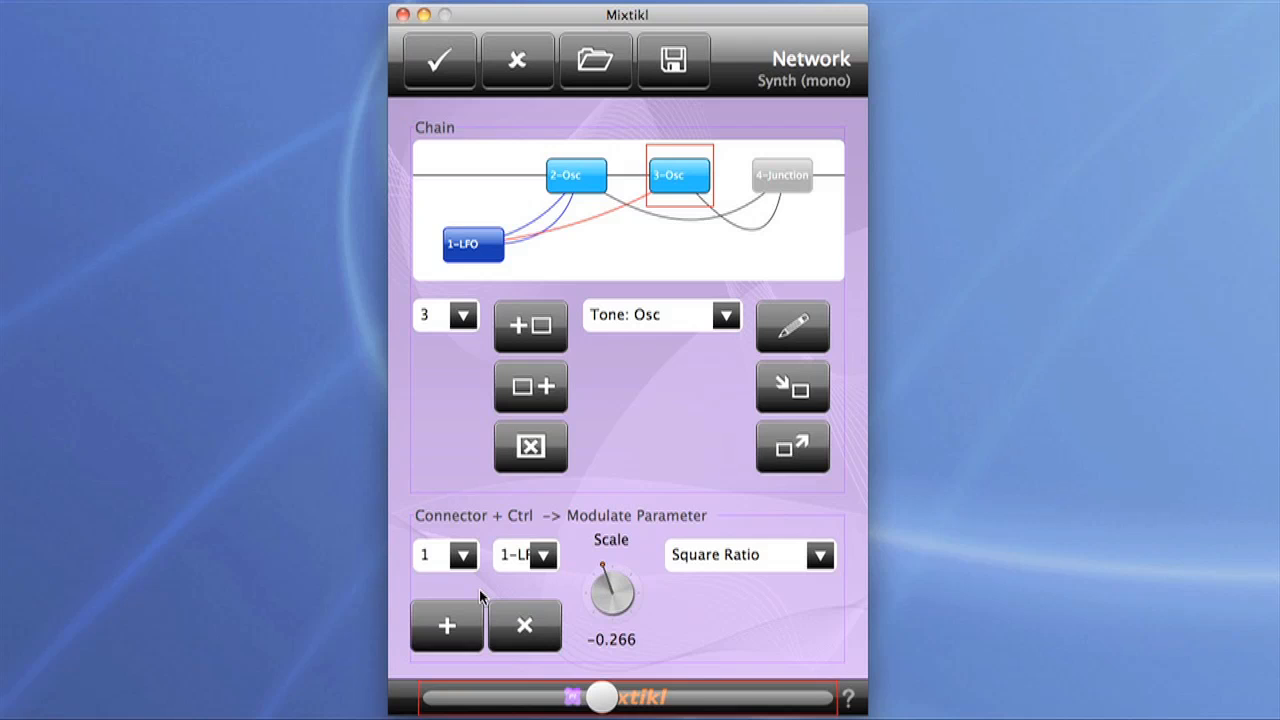
Step: Add a second LFO connector to the second oscillator, modulating Up/Down Ratio with a scale of about 0.267
click(462, 629)
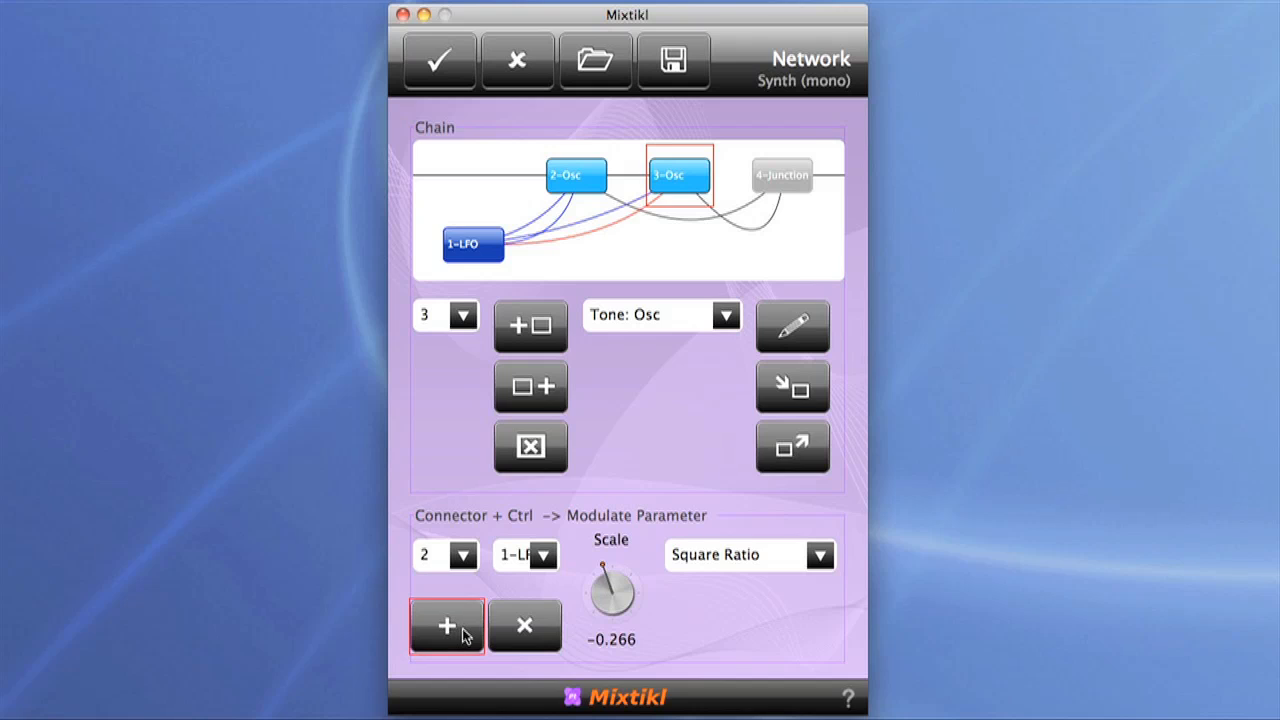
click(821, 557)
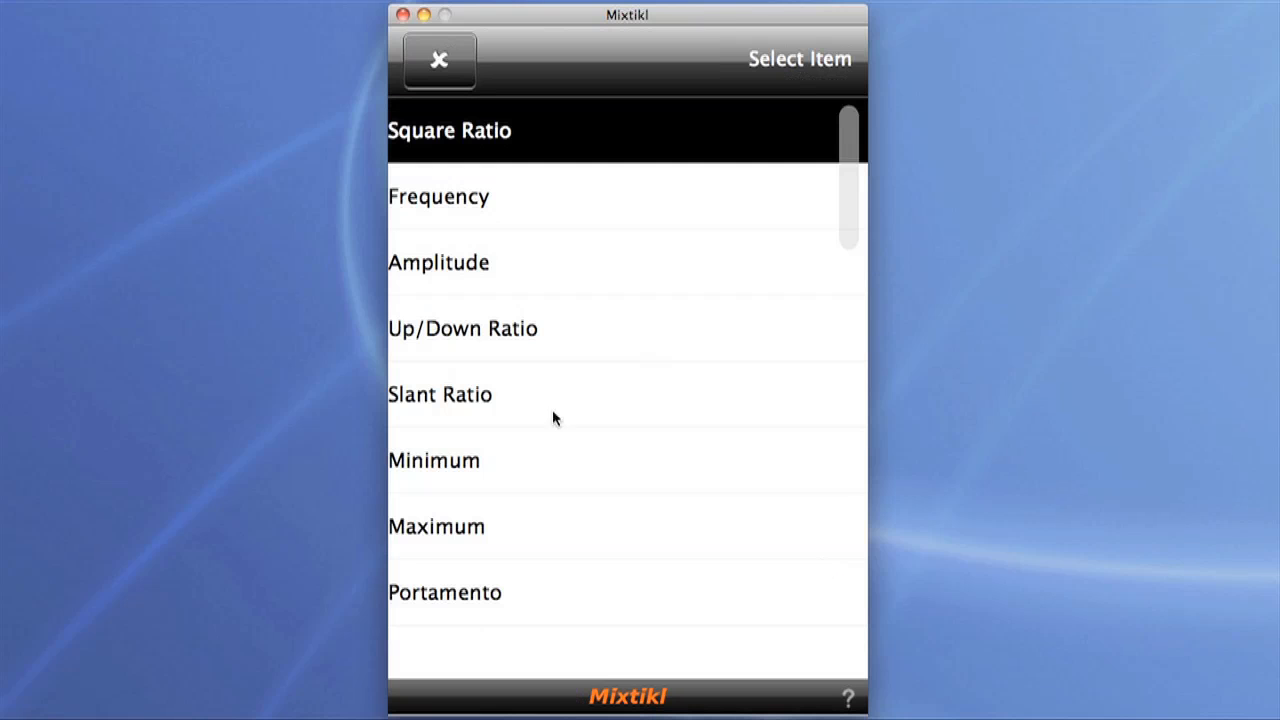
click(556, 328)
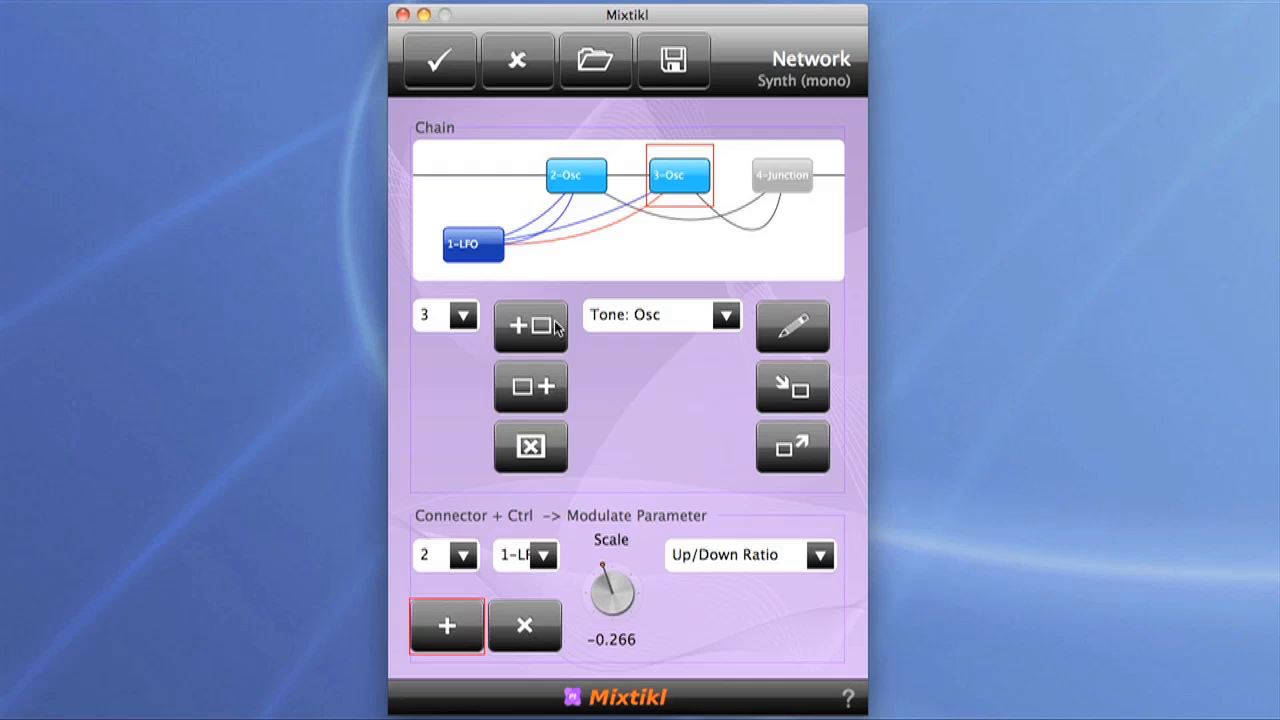
drag(613, 595, 669, 589)
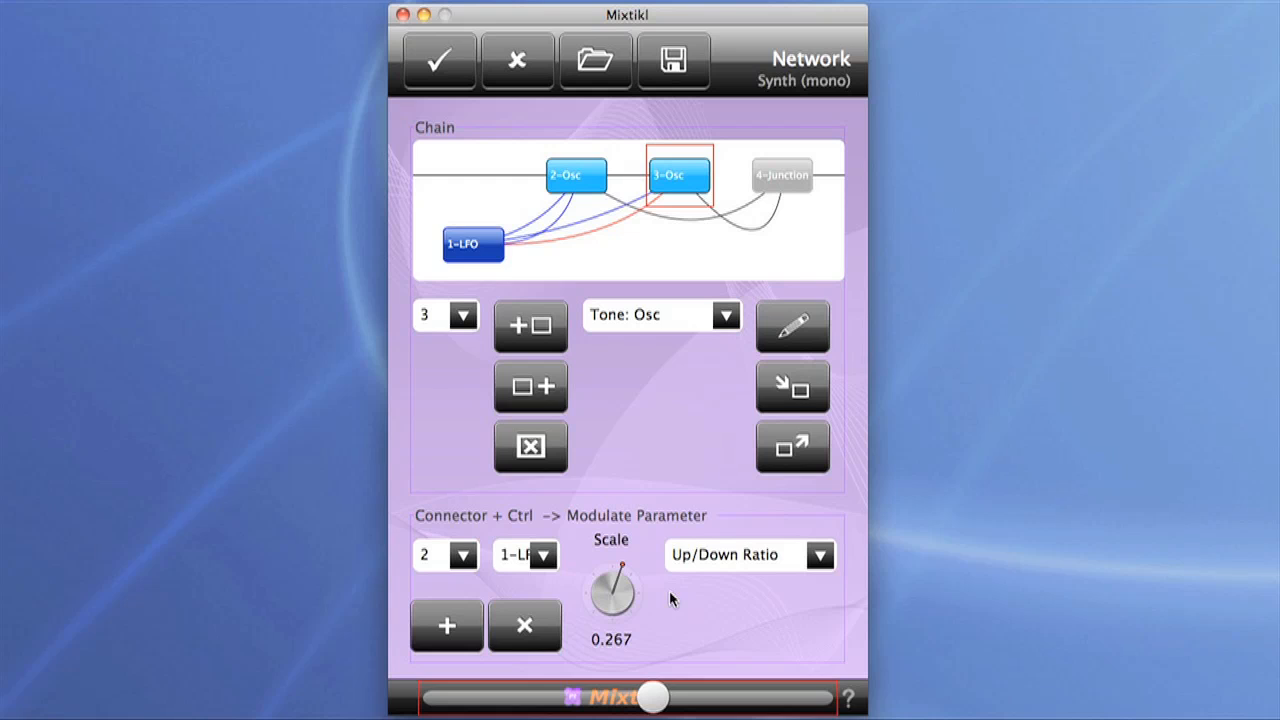
Step: Fine-tune the scale of the second oscillator's Square Ratio connector and accept the synth network and sound settings
click(462, 557)
click(466, 135)
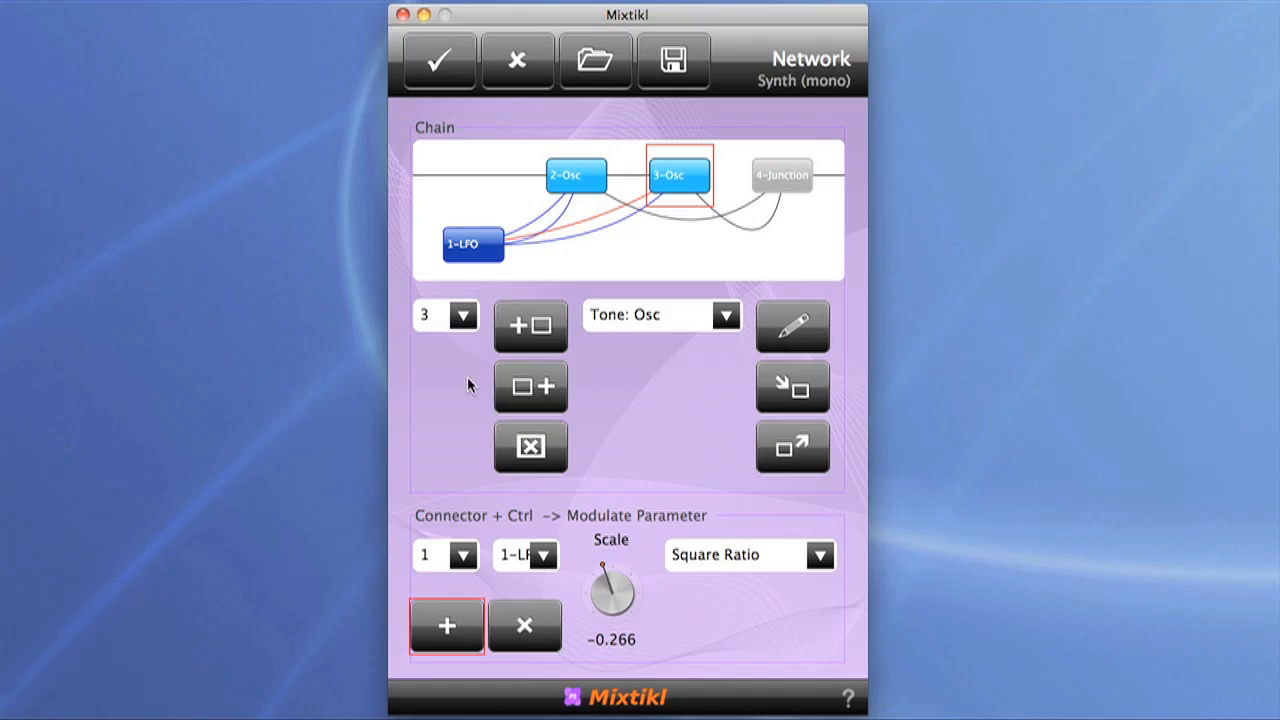
mouse_move(612, 592)
mouse_down()
mouse_move(586, 584)
mouse_move(597, 591)
mouse_up()
click(441, 62)
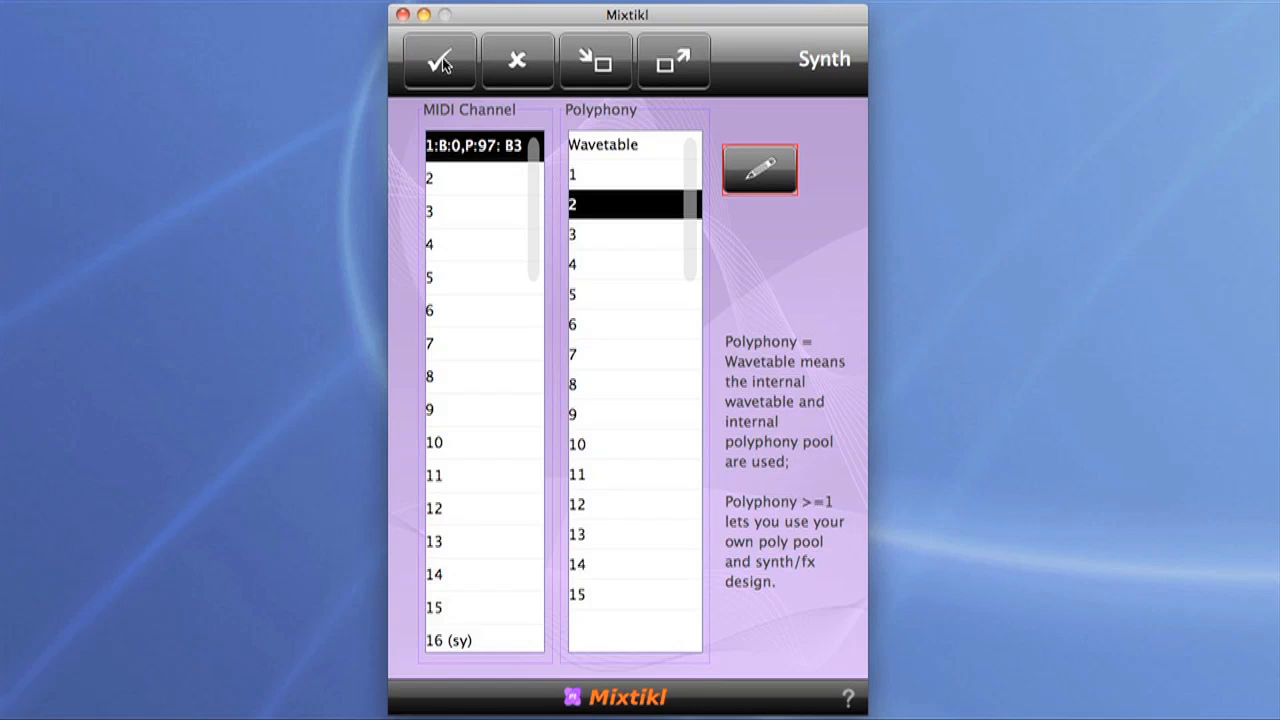
click(441, 62)
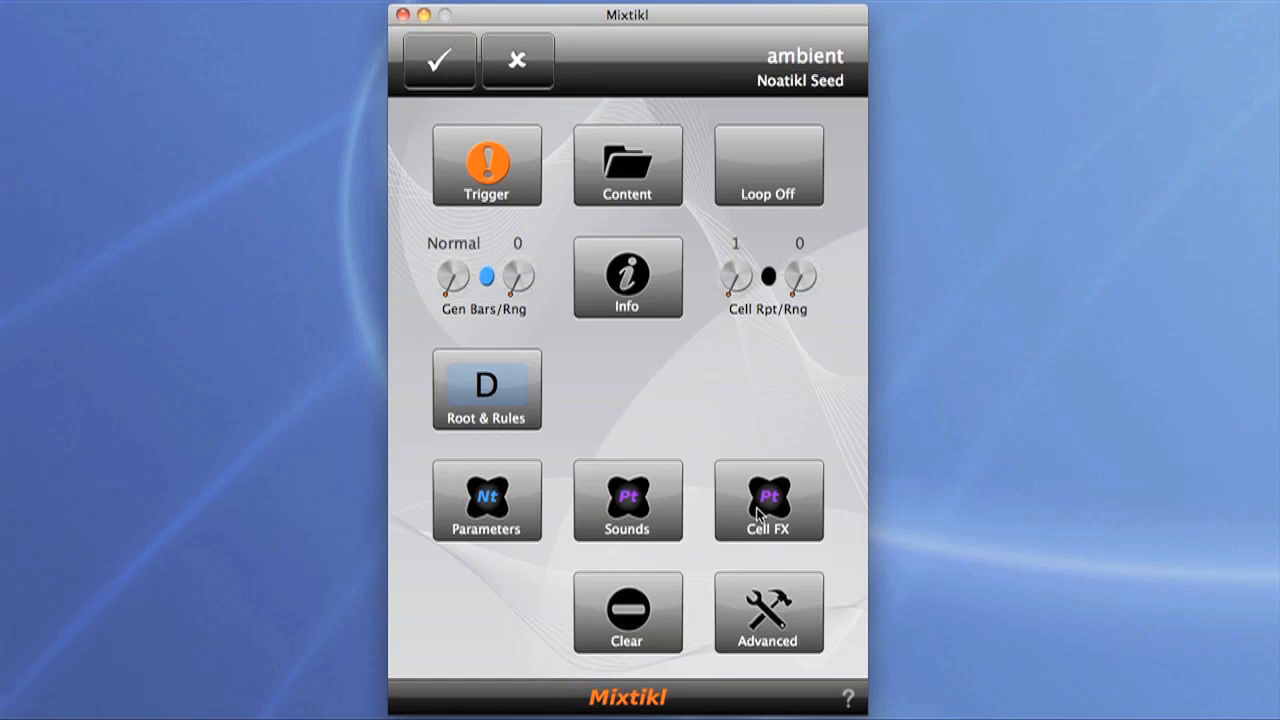
Step: Enable cell FX on MIDI channel 1 and add a Chorus unit to its empty FX network
click(757, 514)
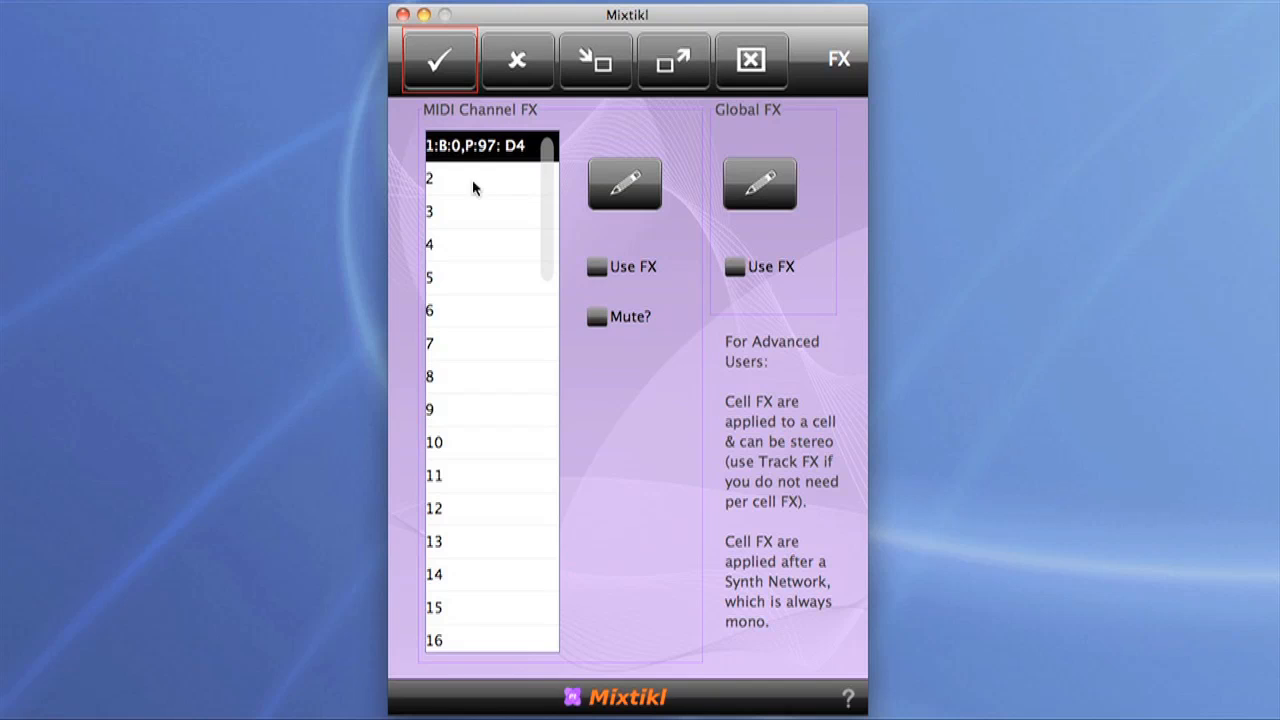
click(598, 268)
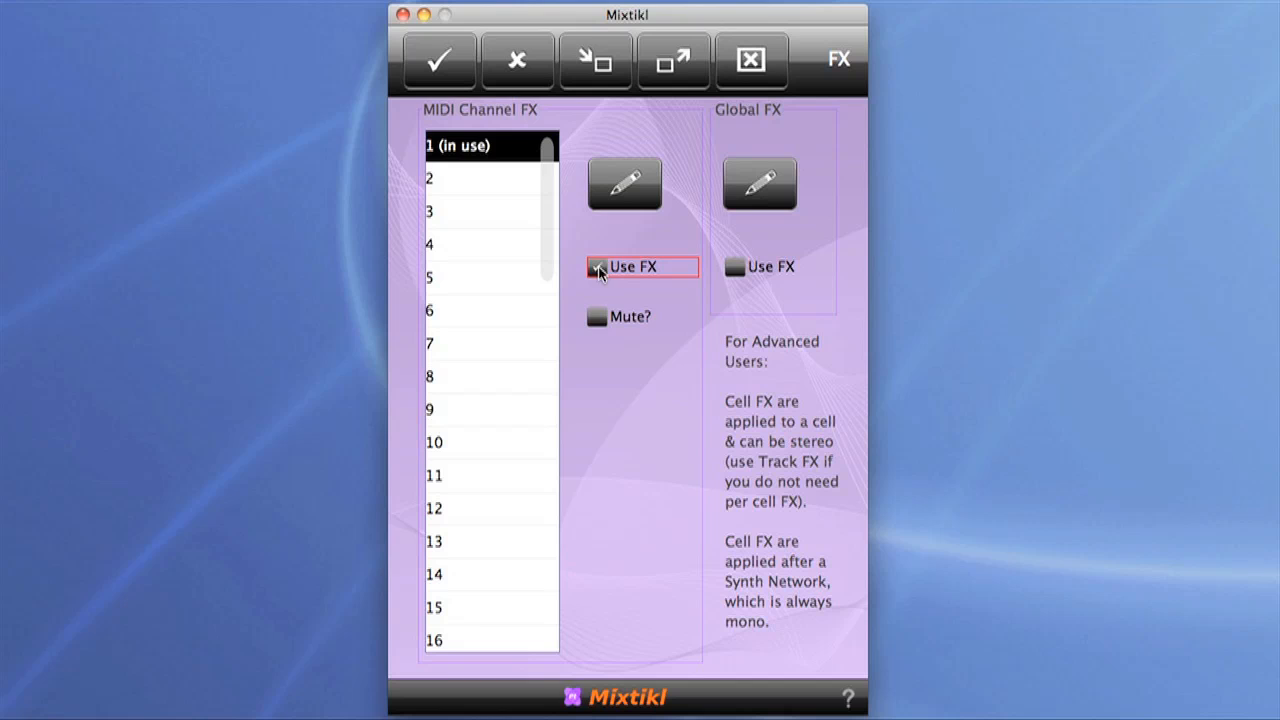
click(641, 179)
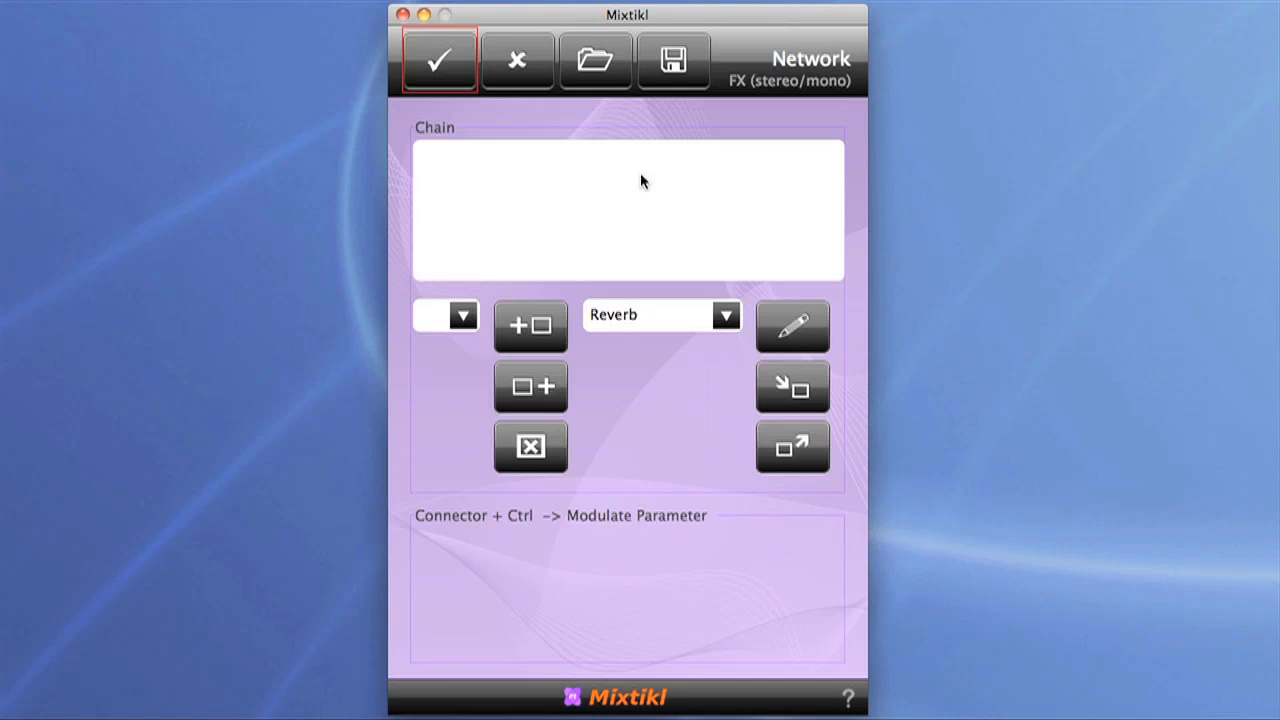
click(725, 316)
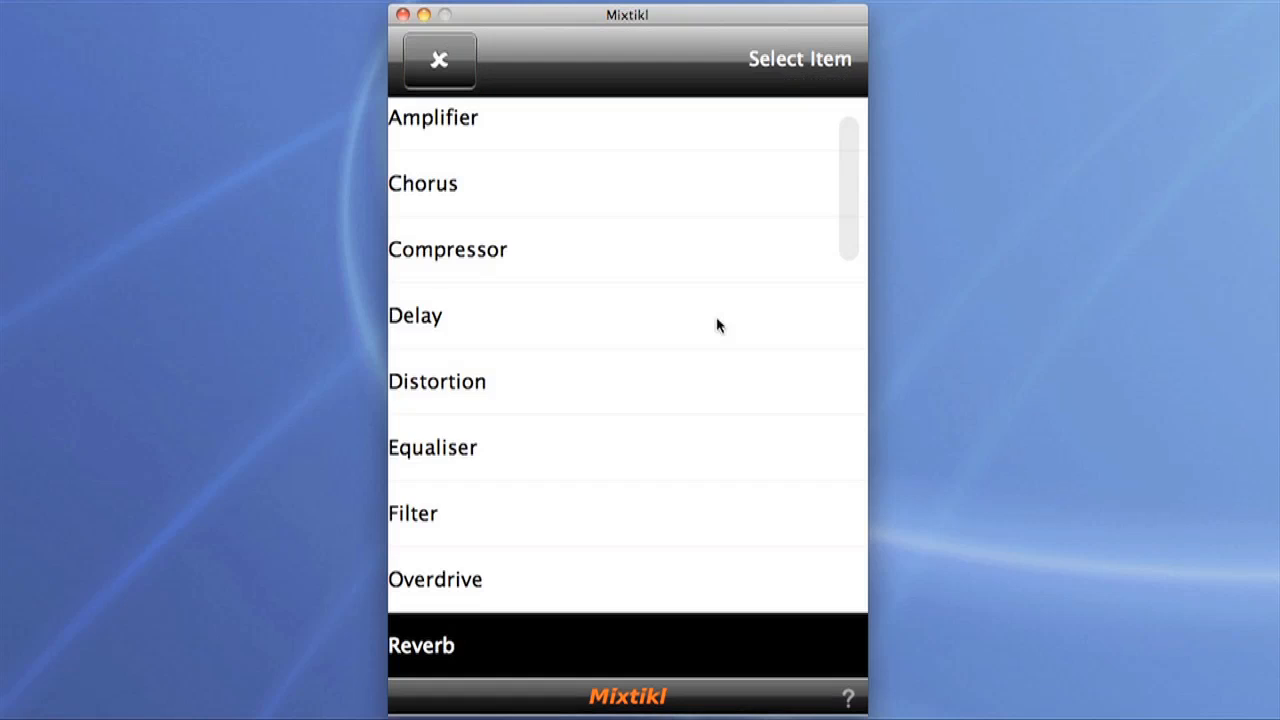
click(508, 168)
click(530, 326)
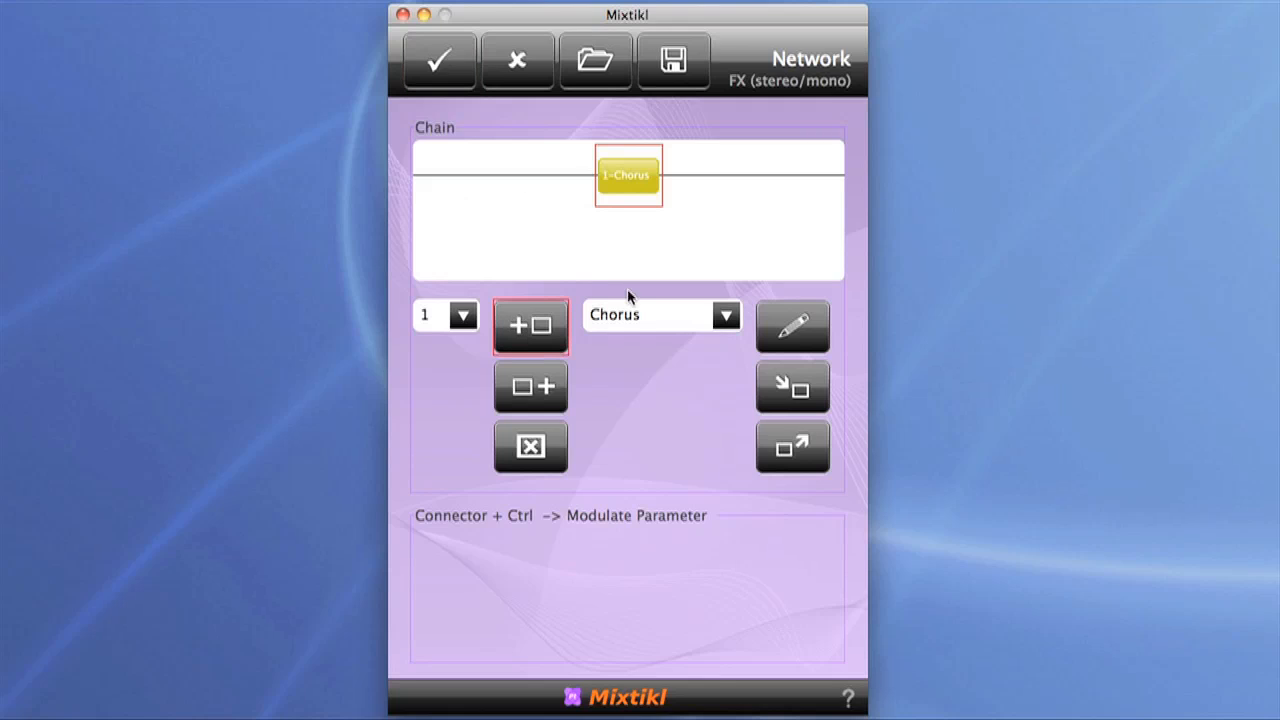
Step: Set the Chorus to about Rate 0.976 Hz, Depth 2.8 ms, FBack 17.4 %, Wet and Dry 0.490, and accept the cell FX and cell changes
double_click(643, 178)
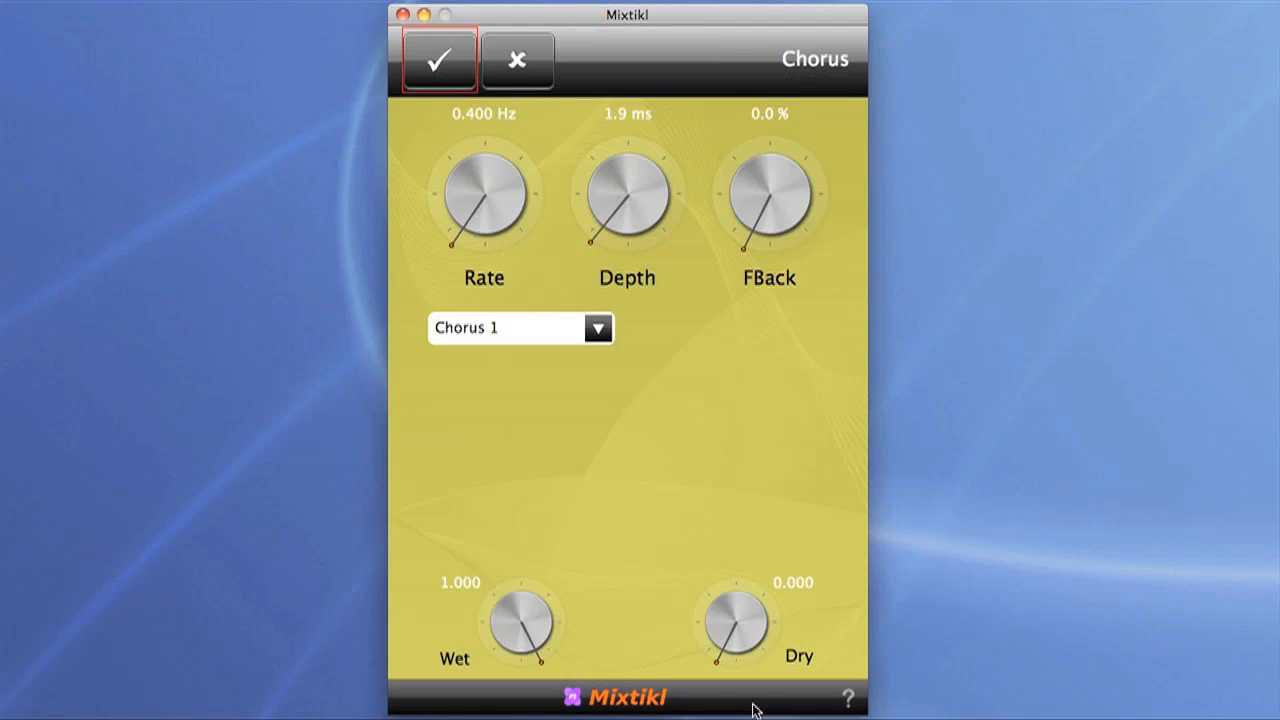
drag(738, 622, 955, 588)
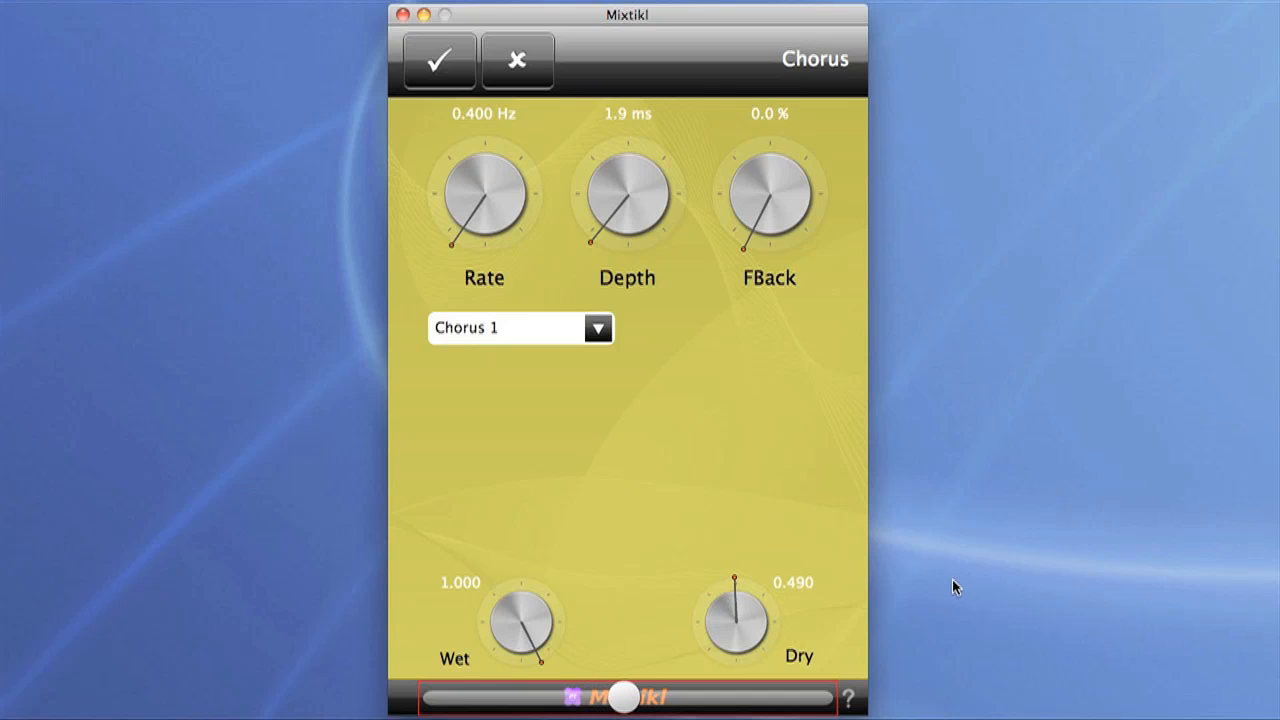
drag(522, 618, 306, 650)
drag(486, 171, 506, 177)
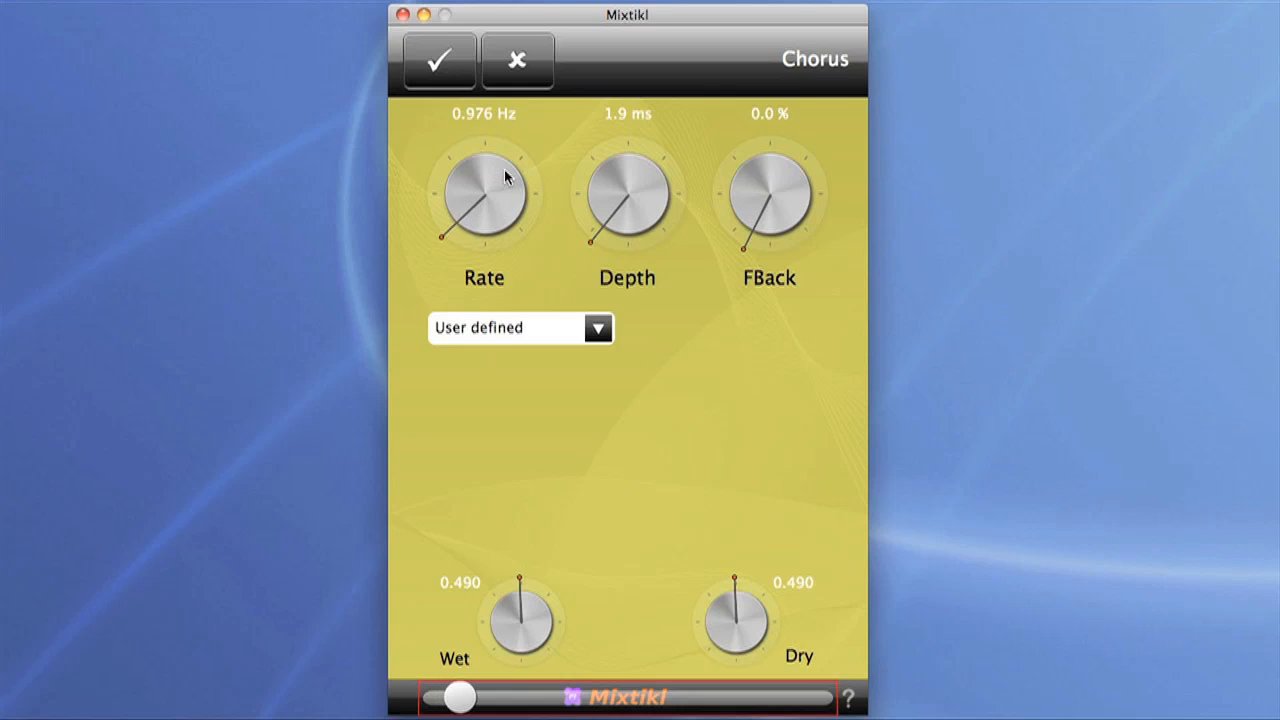
drag(649, 200, 661, 198)
drag(797, 197, 873, 189)
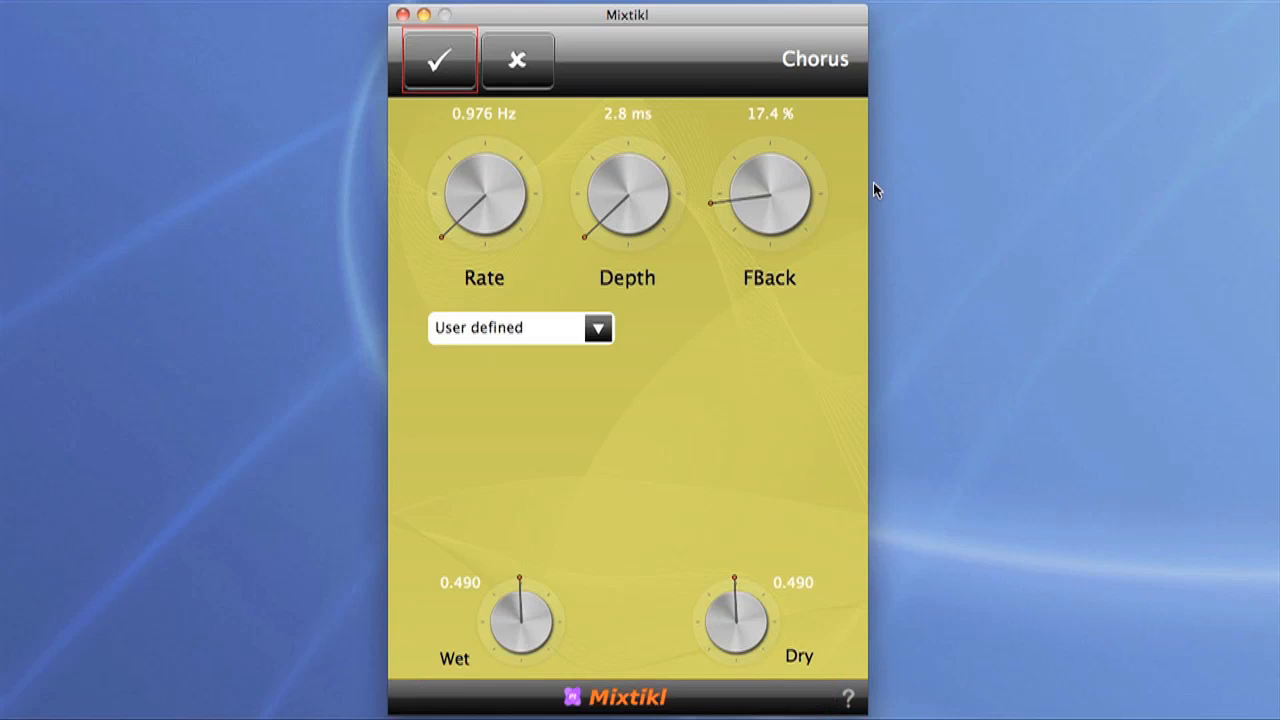
click(440, 62)
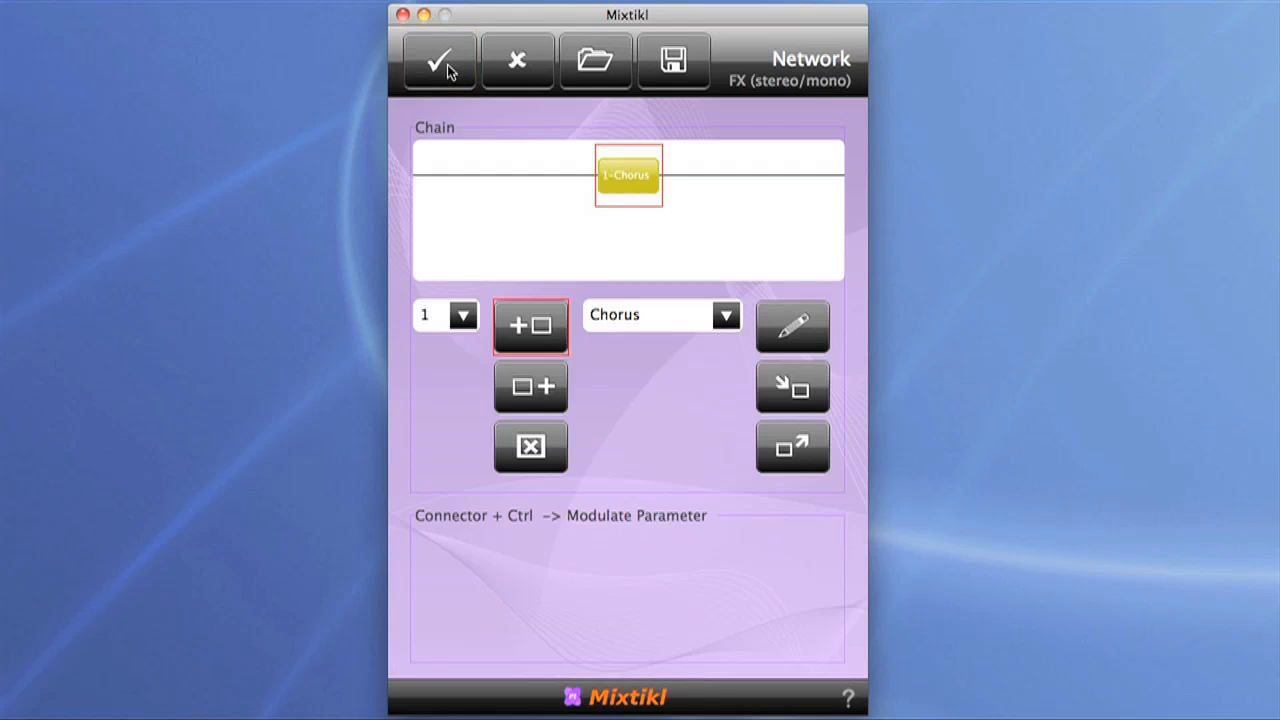
click(447, 64)
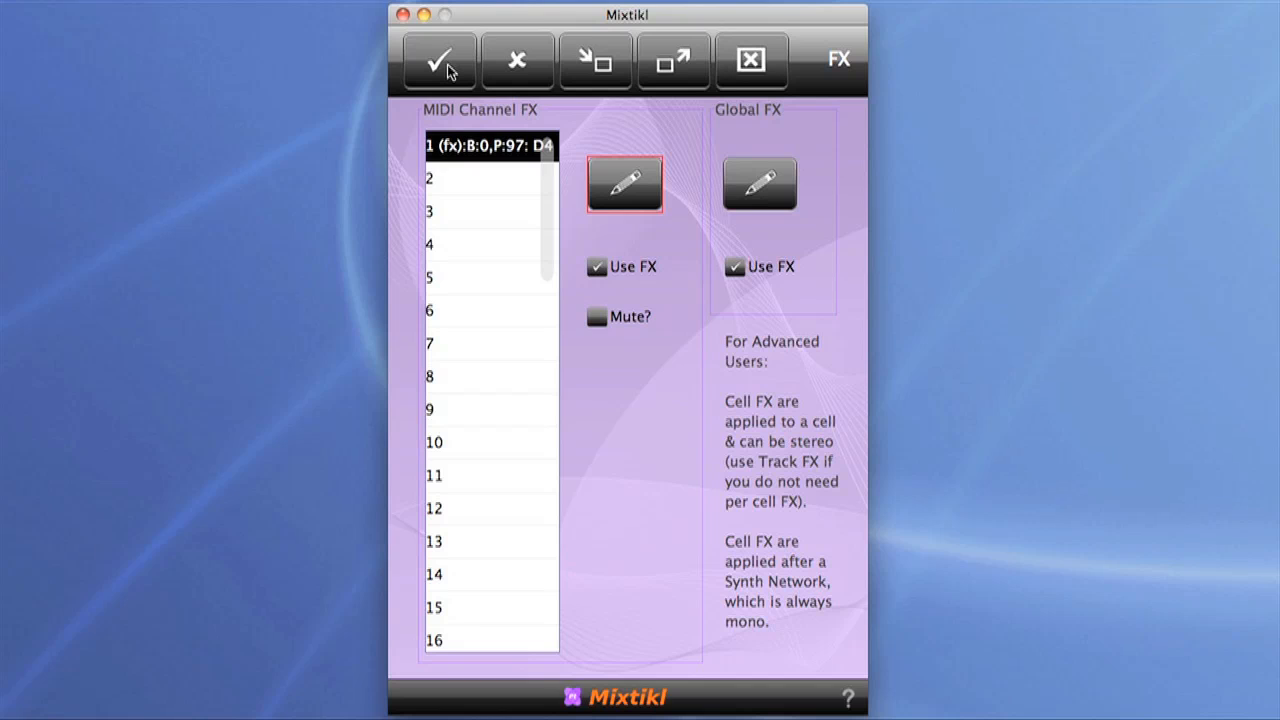
click(447, 64)
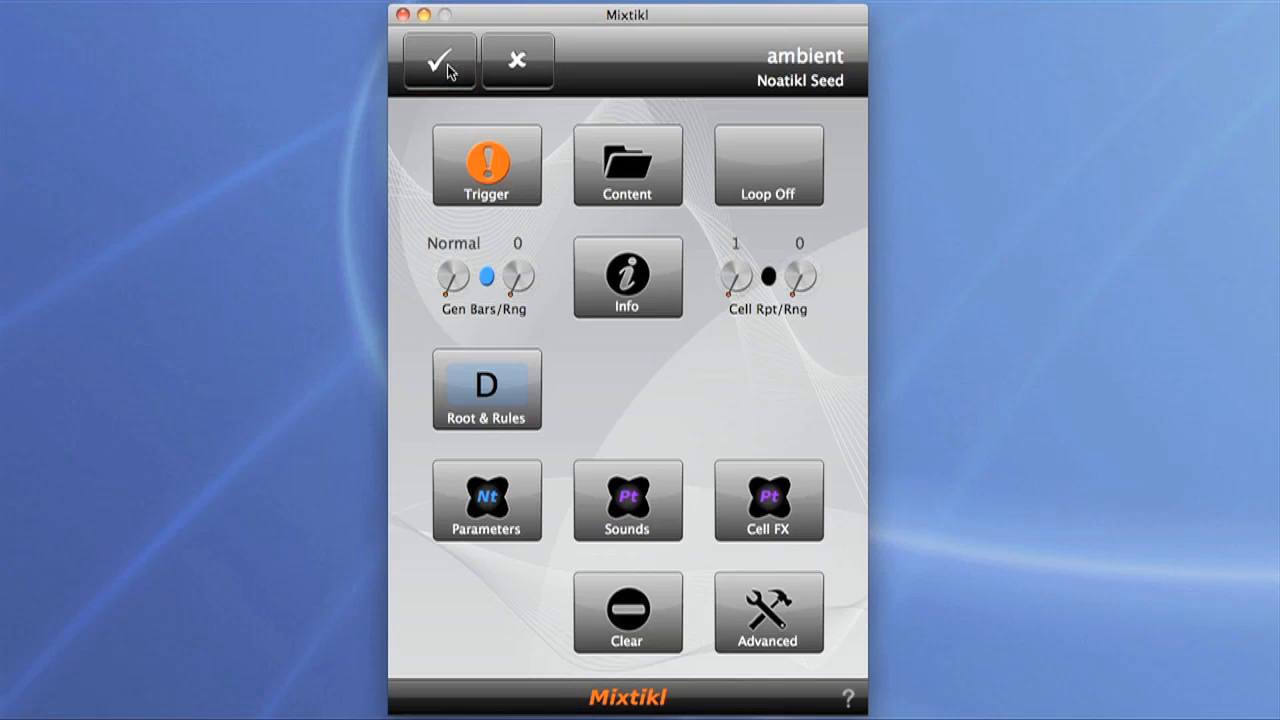
click(447, 66)
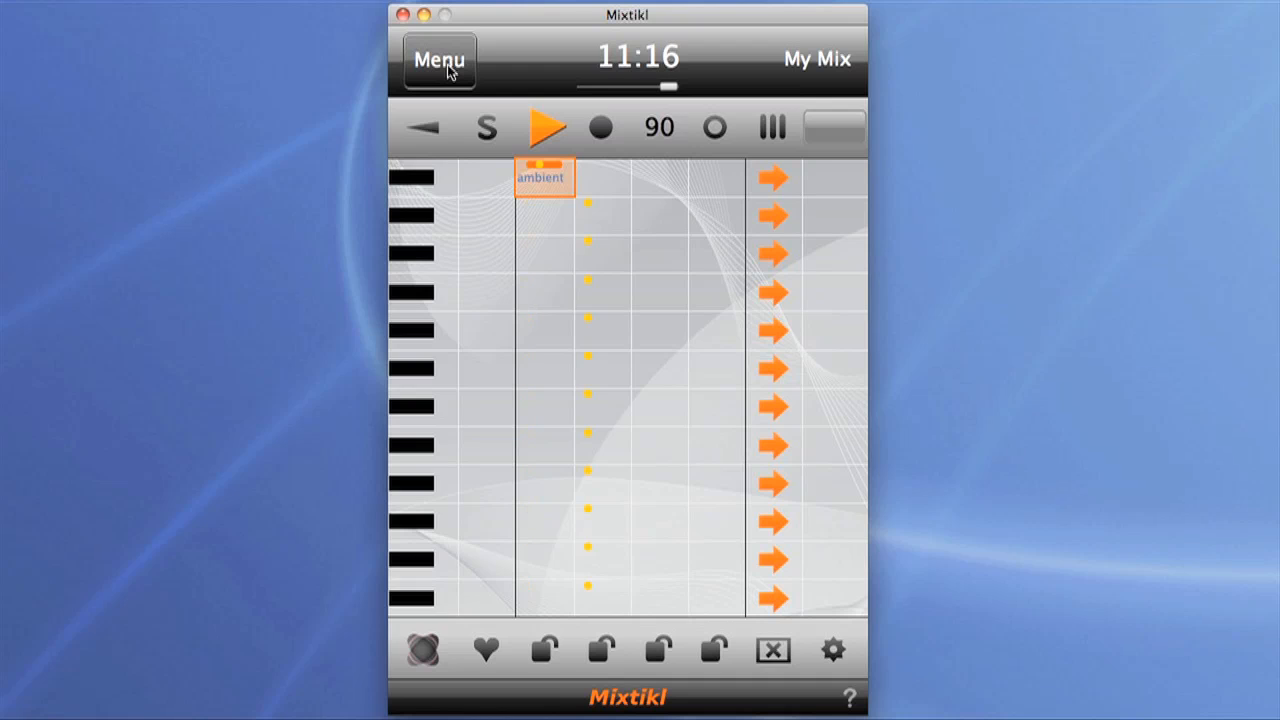
Step: Load the Reverb-Medium room preset into the mix's global FX slot
click(825, 134)
click(825, 134)
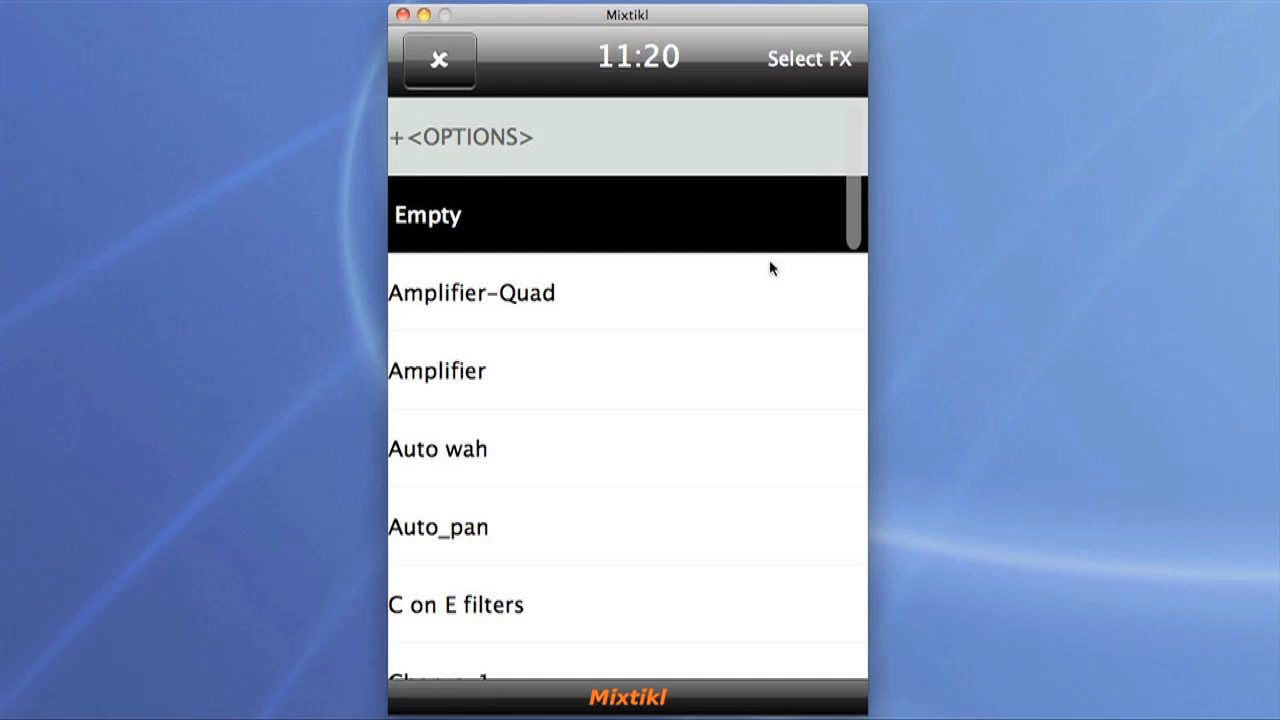
scroll(769, 269, down, 15)
scroll(757, 307, down, 5)
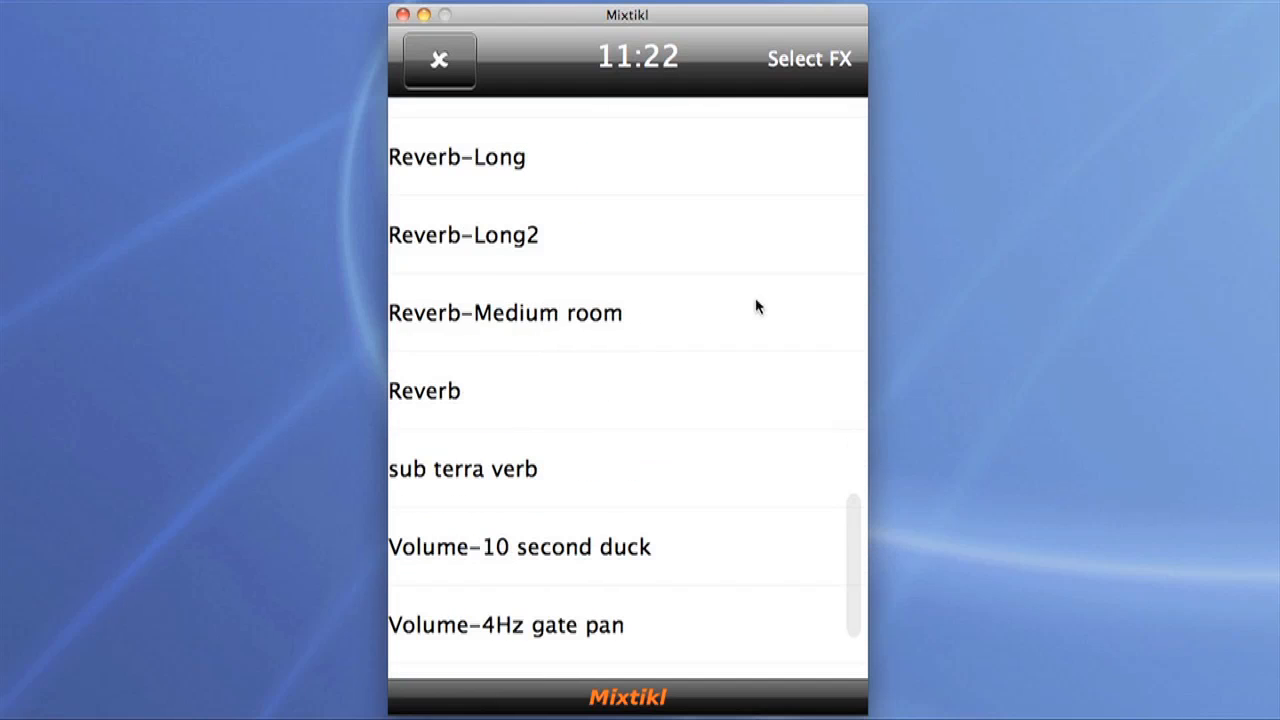
click(621, 313)
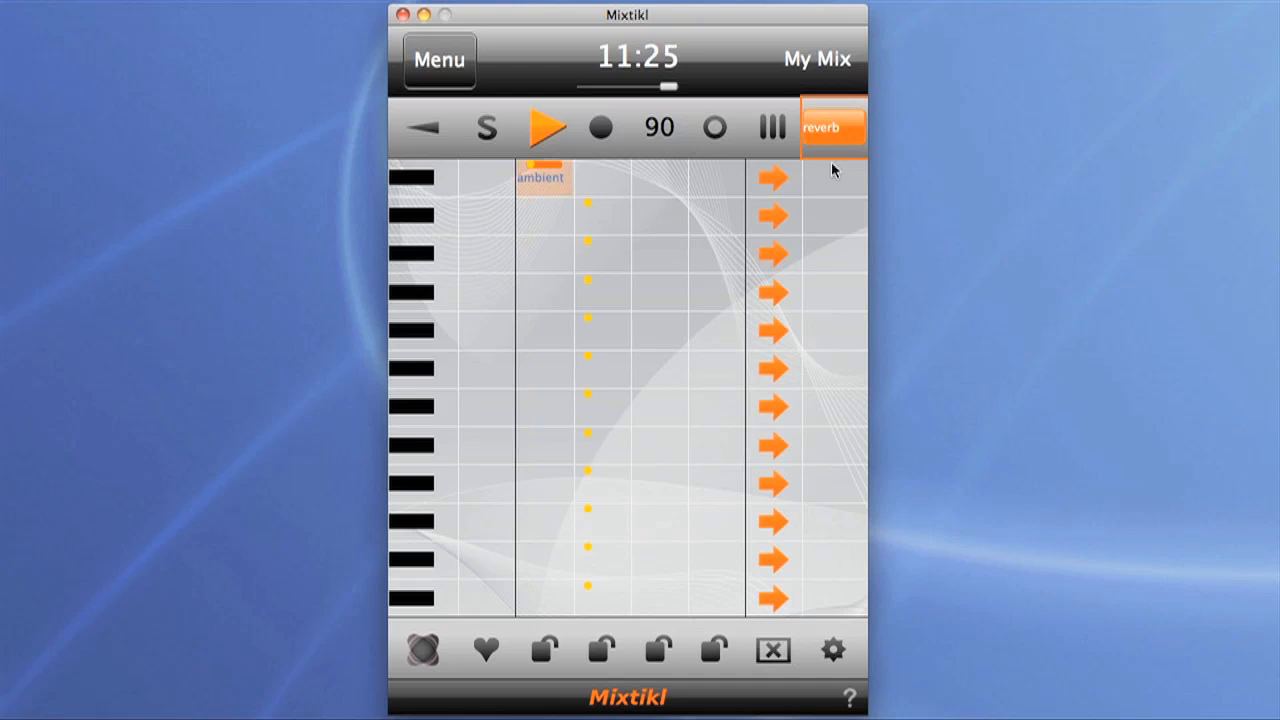
Step: Set the reverb to about Time 5.75 sec, Dry 0.500, HF Damp 0.44 and Low Cut 0.33, accept it, and toggle mix playback
click(841, 134)
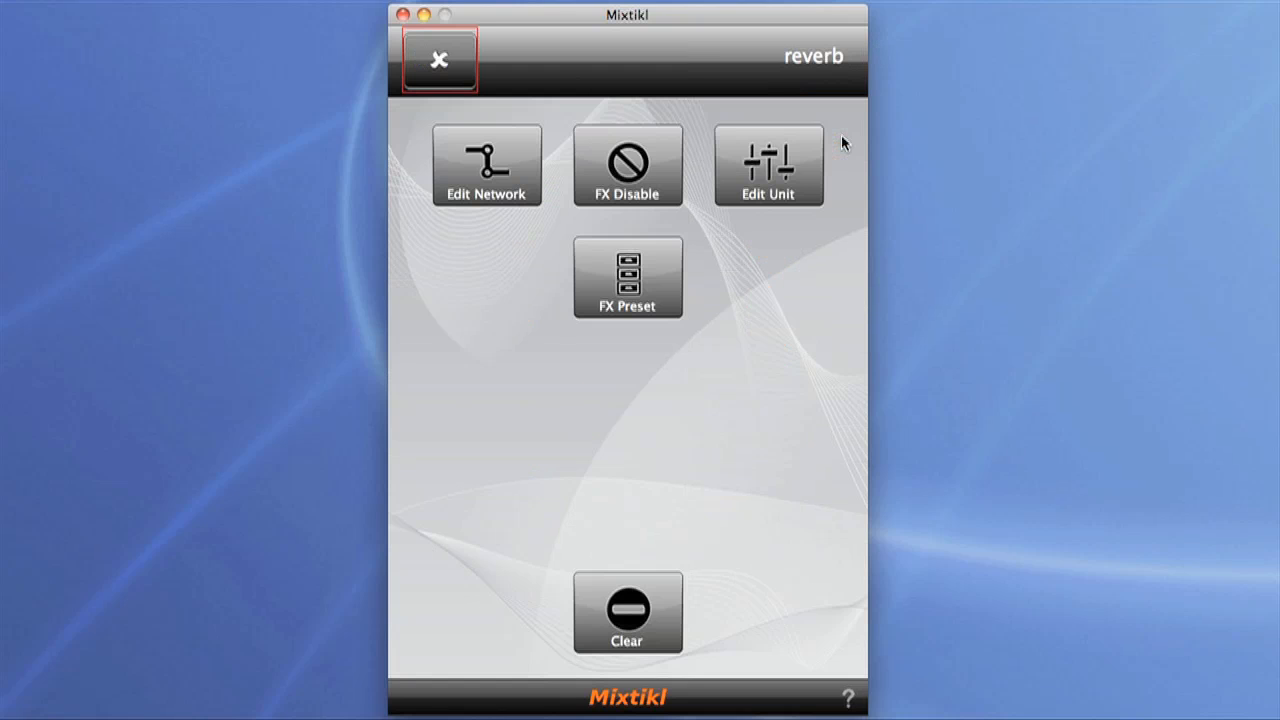
click(789, 175)
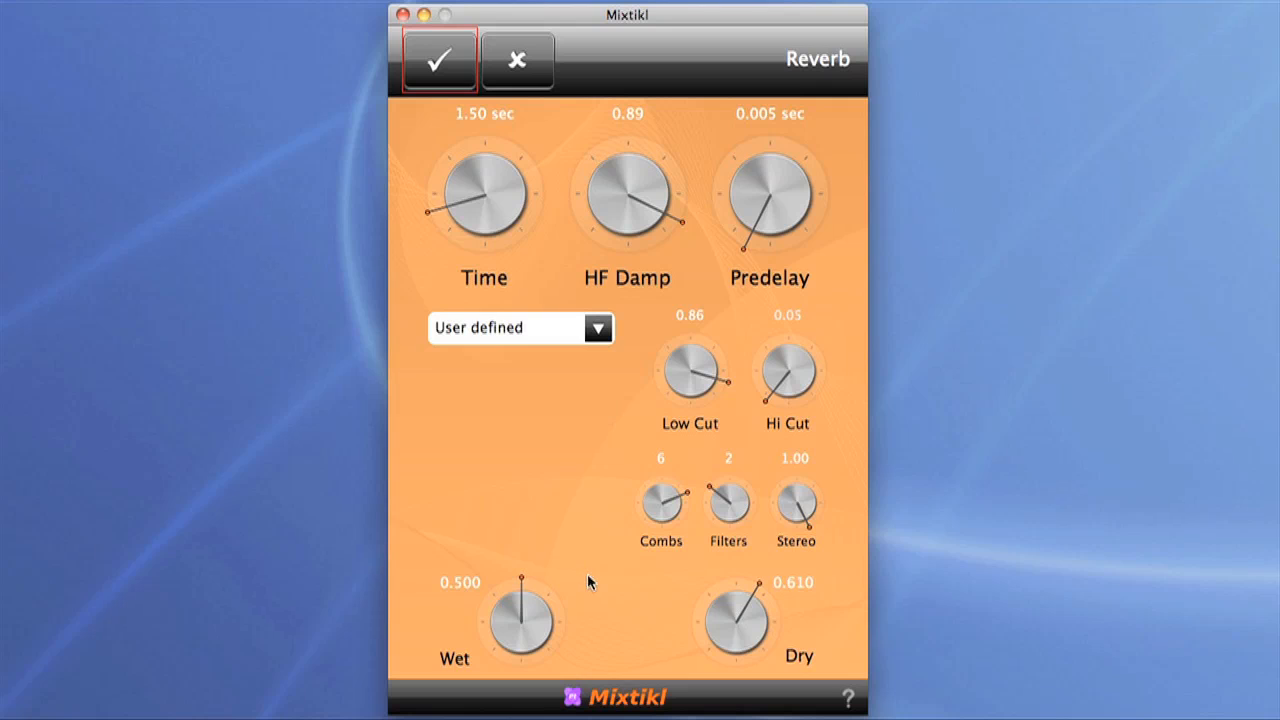
drag(478, 215, 662, 141)
drag(714, 622, 664, 607)
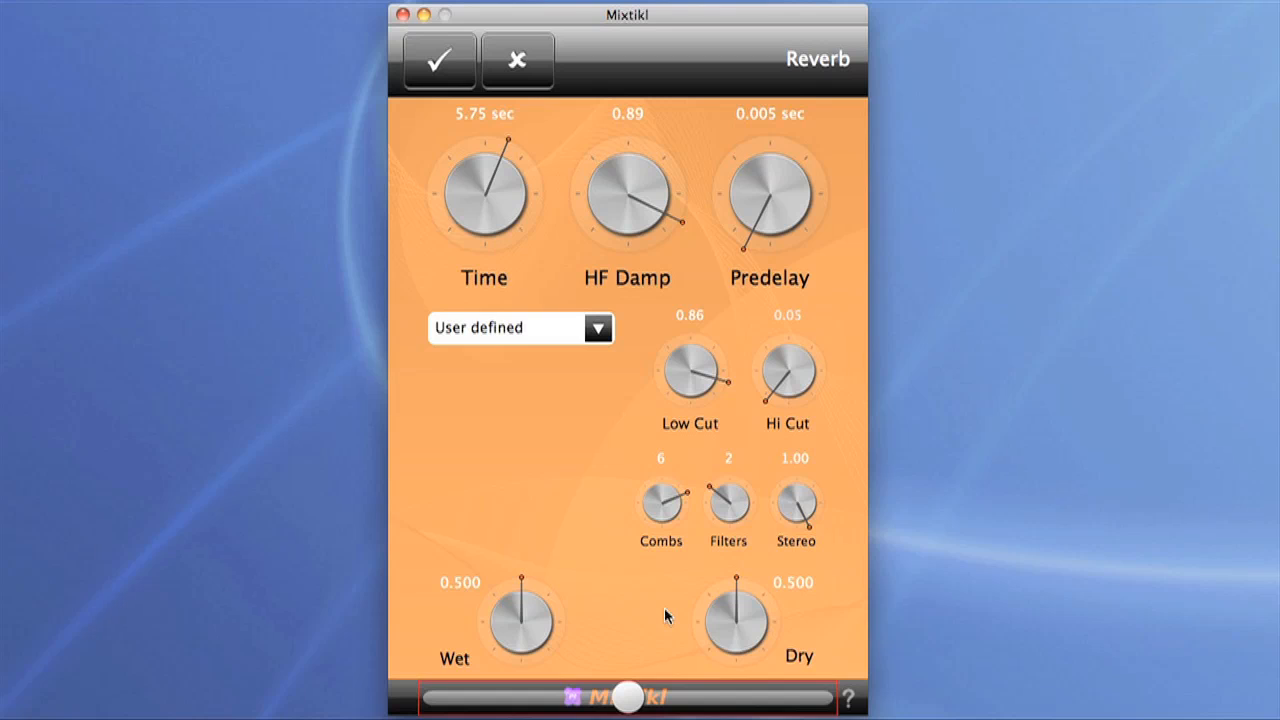
drag(636, 200, 445, 259)
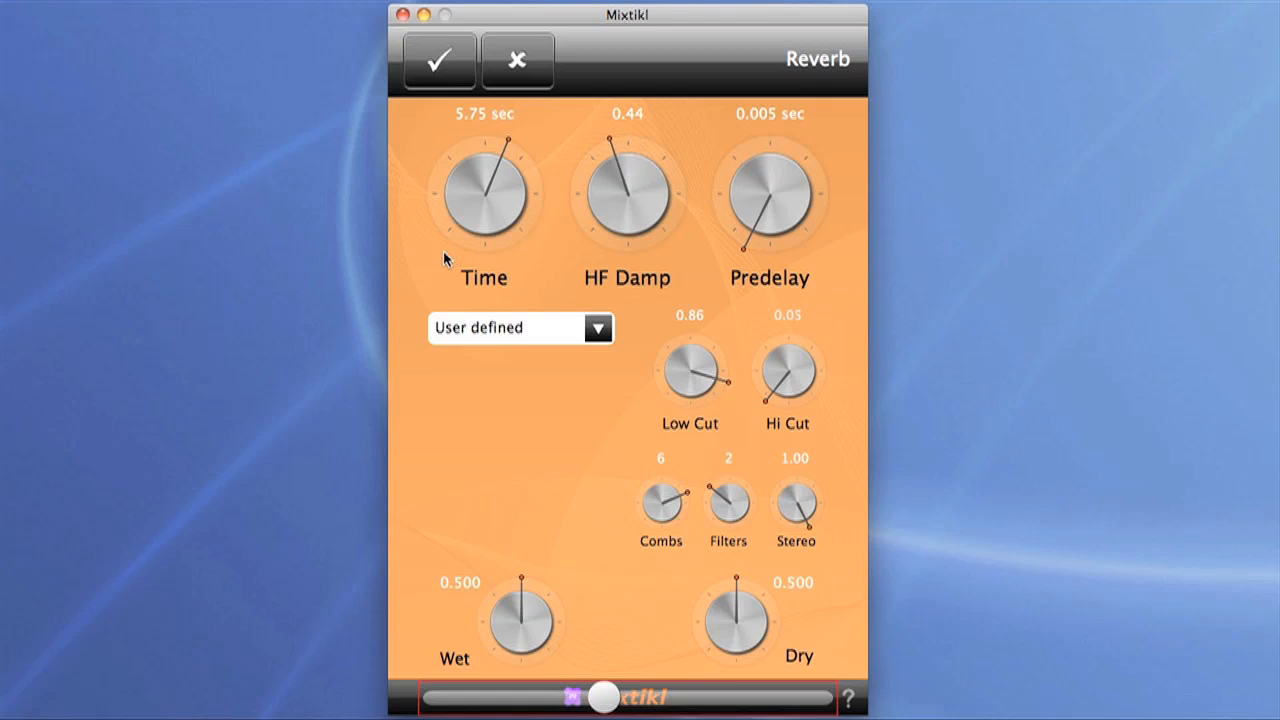
drag(684, 376, 456, 417)
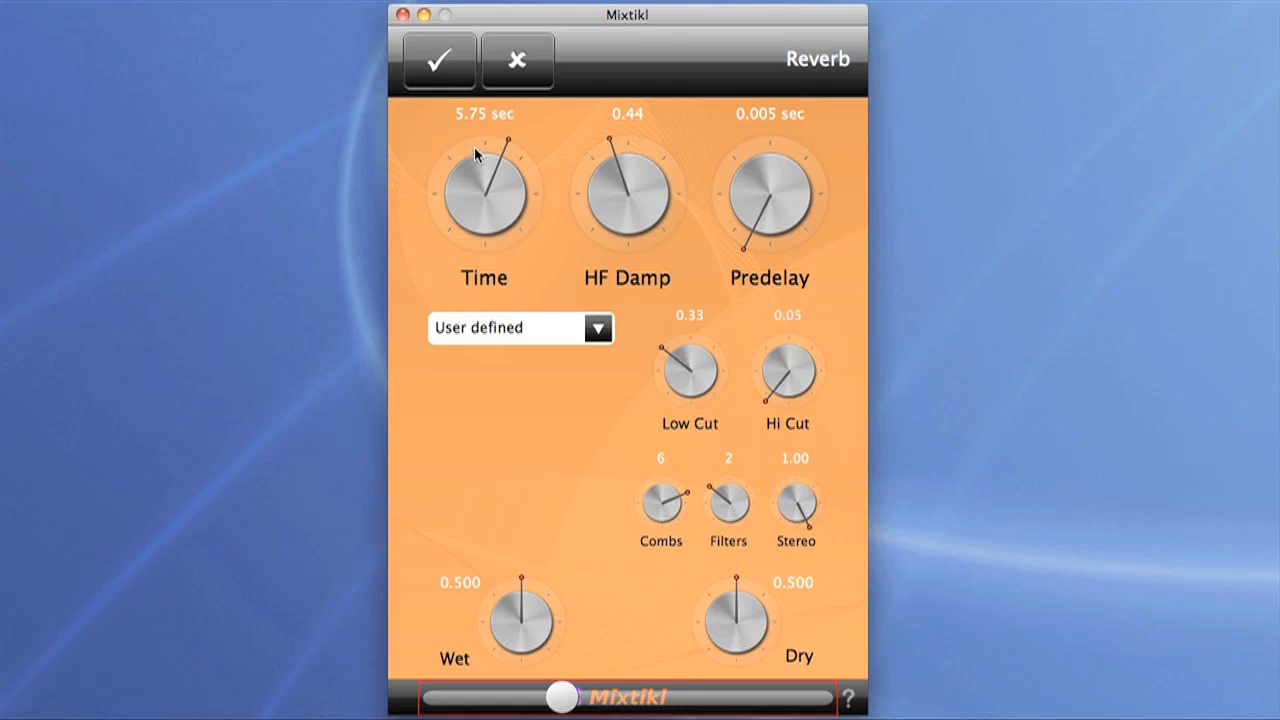
click(443, 78)
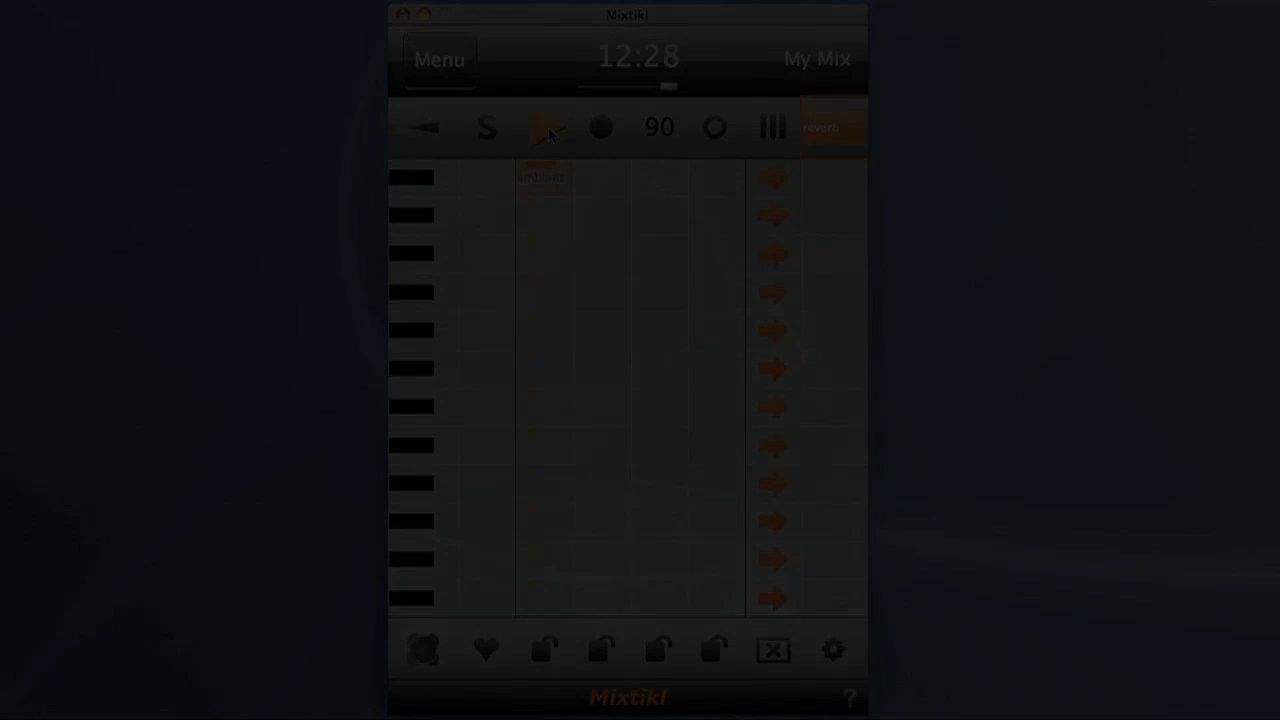
click(549, 131)
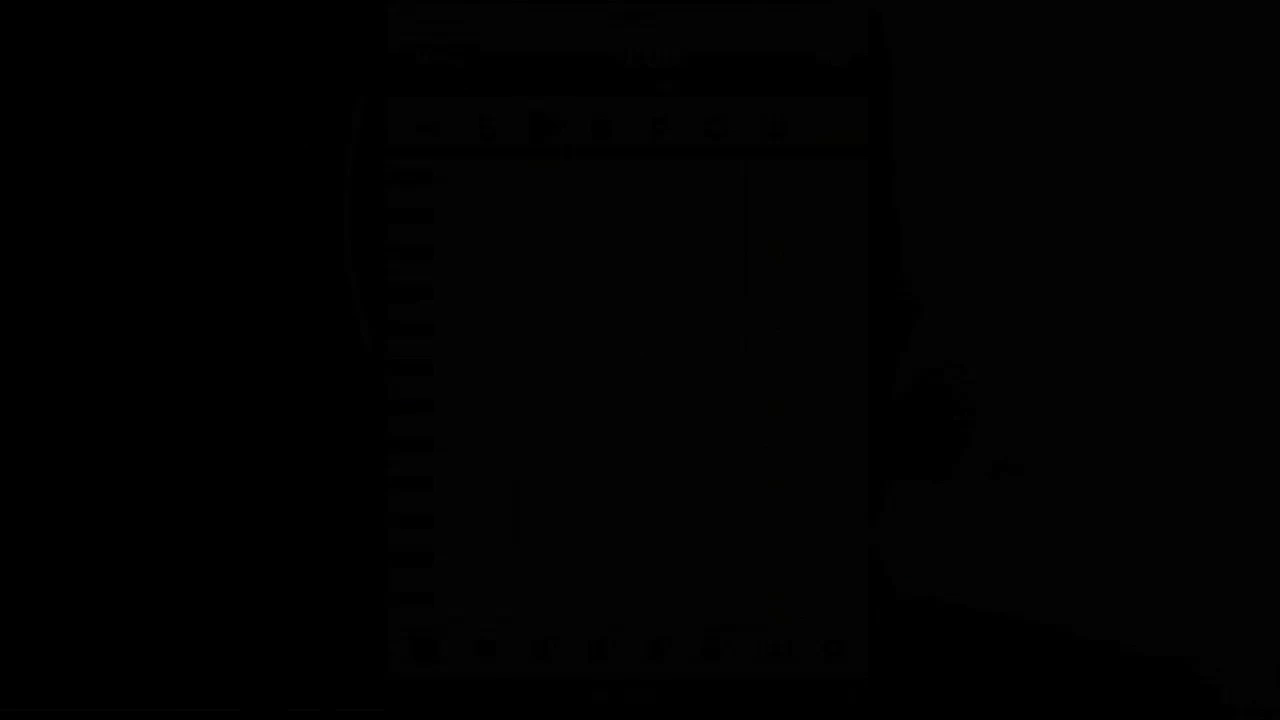